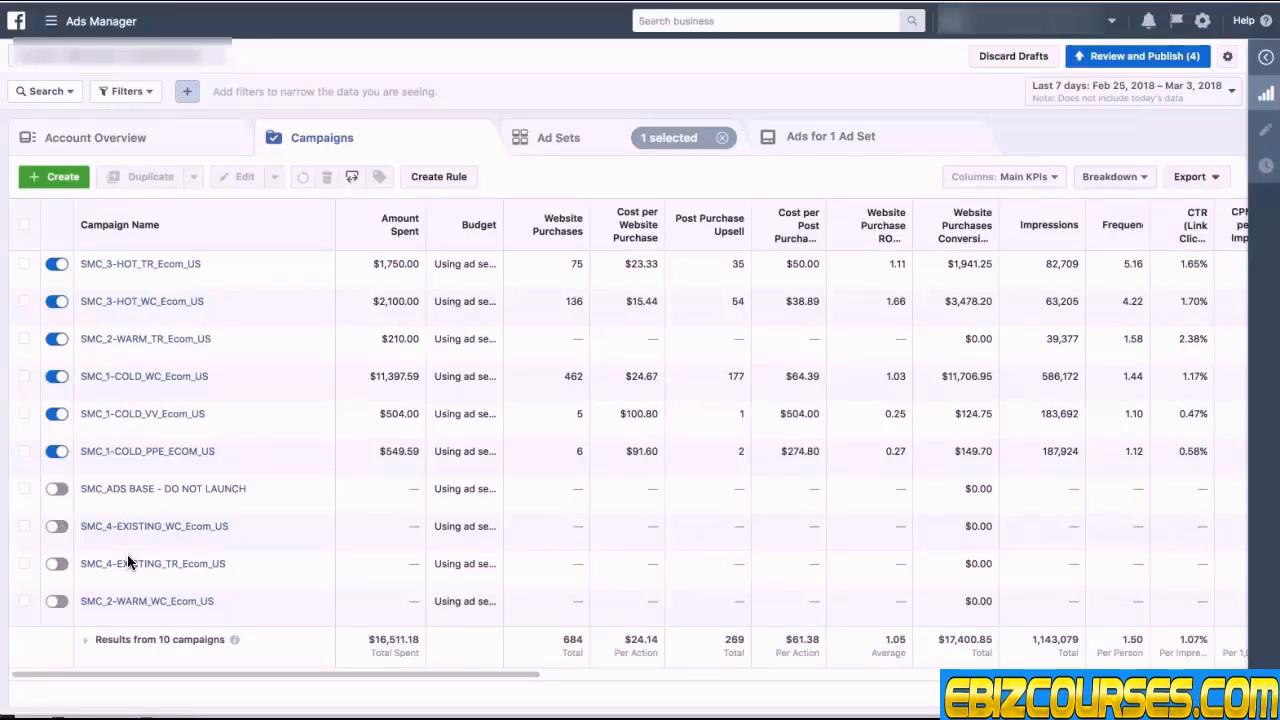
Step: Filter the campaigns by campaign name containing COLD
{"action": "left_click", "coordinate": [130, 91]}
{"action": "left_click", "coordinate": [127, 93]}
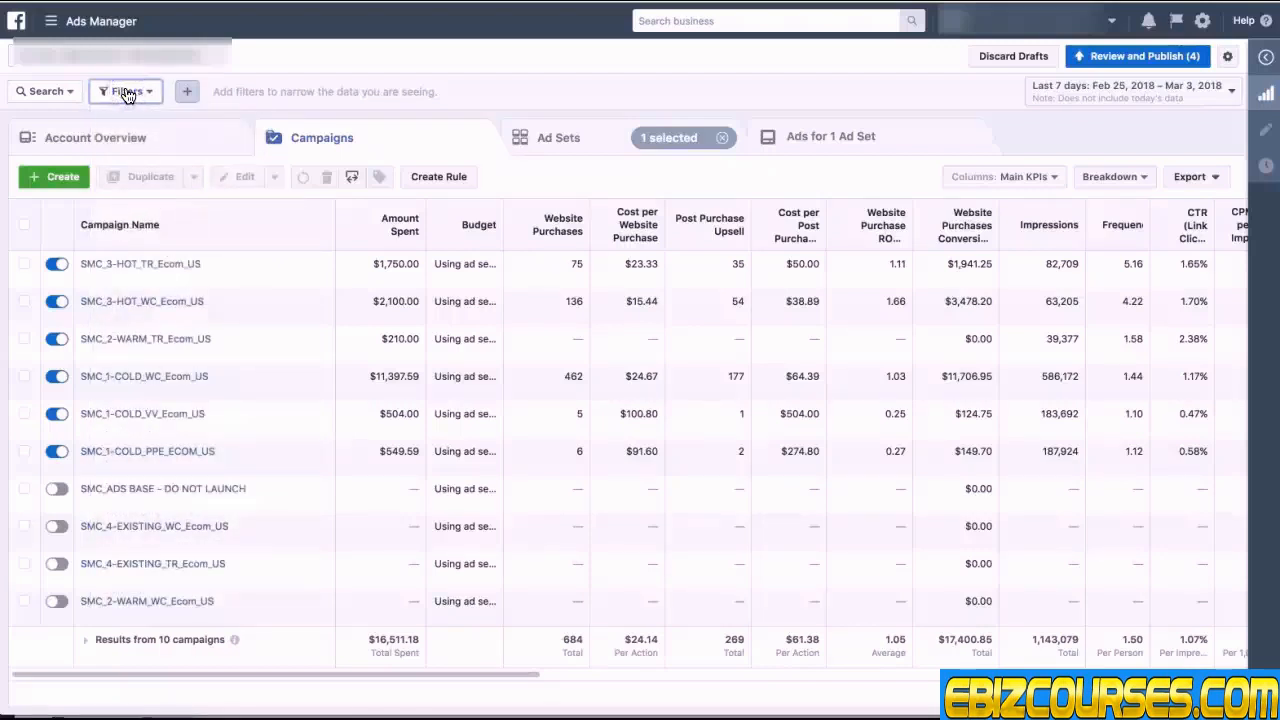
{"action": "left_click", "coordinate": [46, 91]}
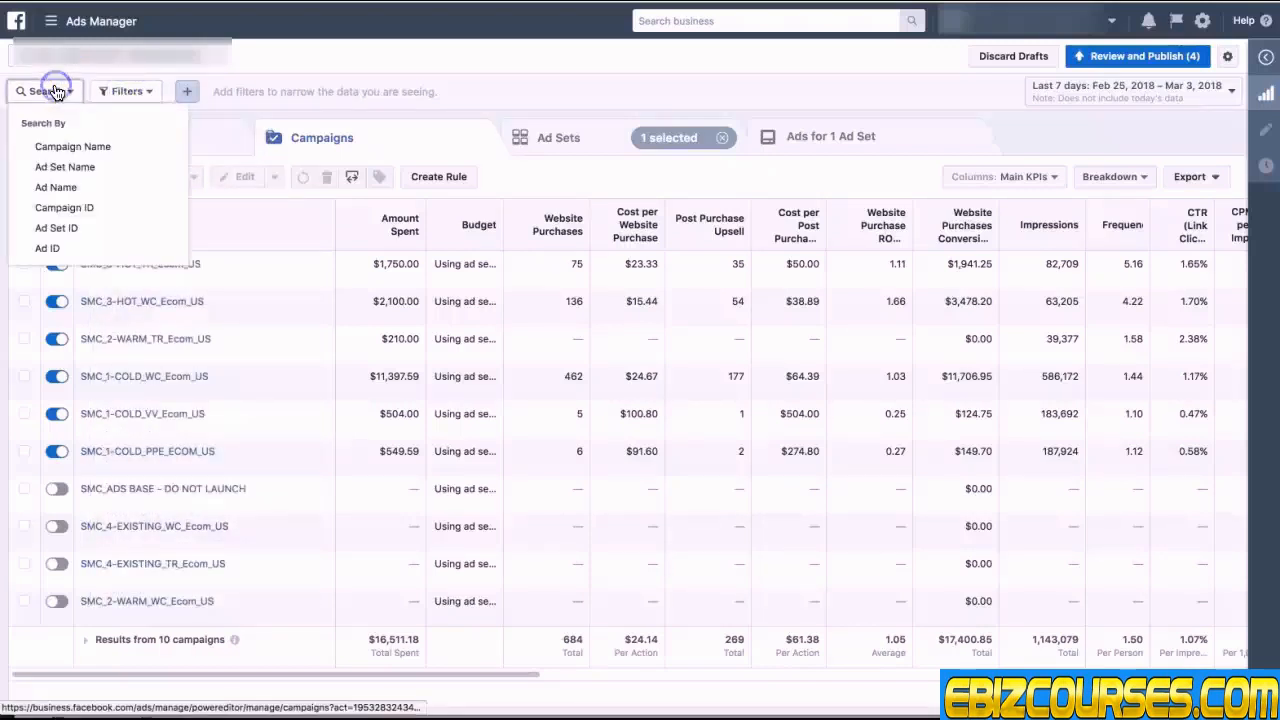
{"action": "left_click", "coordinate": [66, 149]}
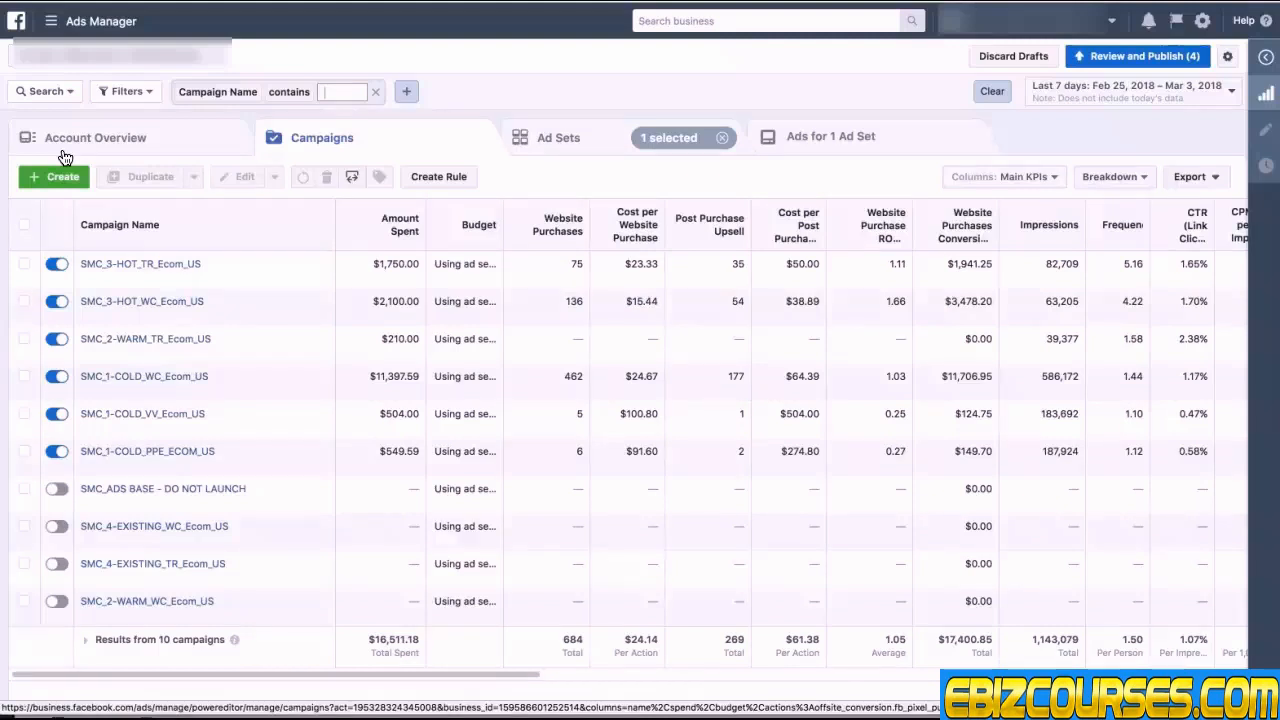
{"action": "type", "text": "COLD"}
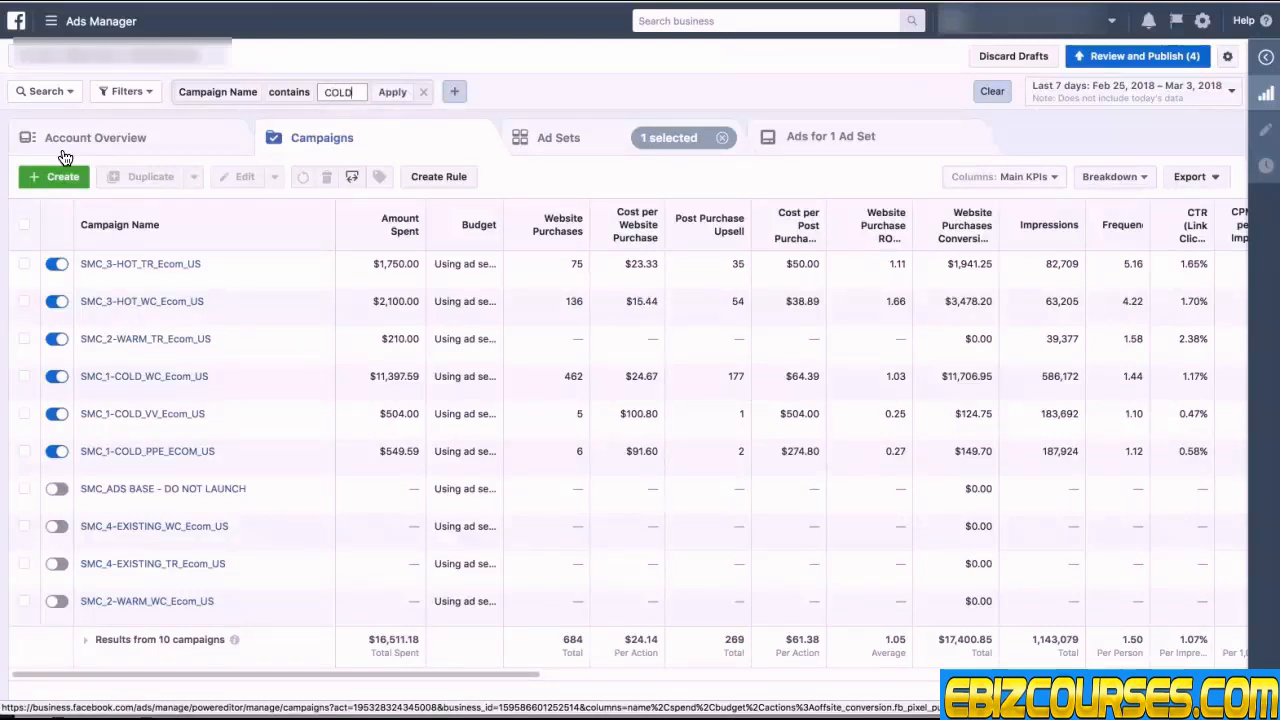
{"action": "left_click", "coordinate": [73, 157]}
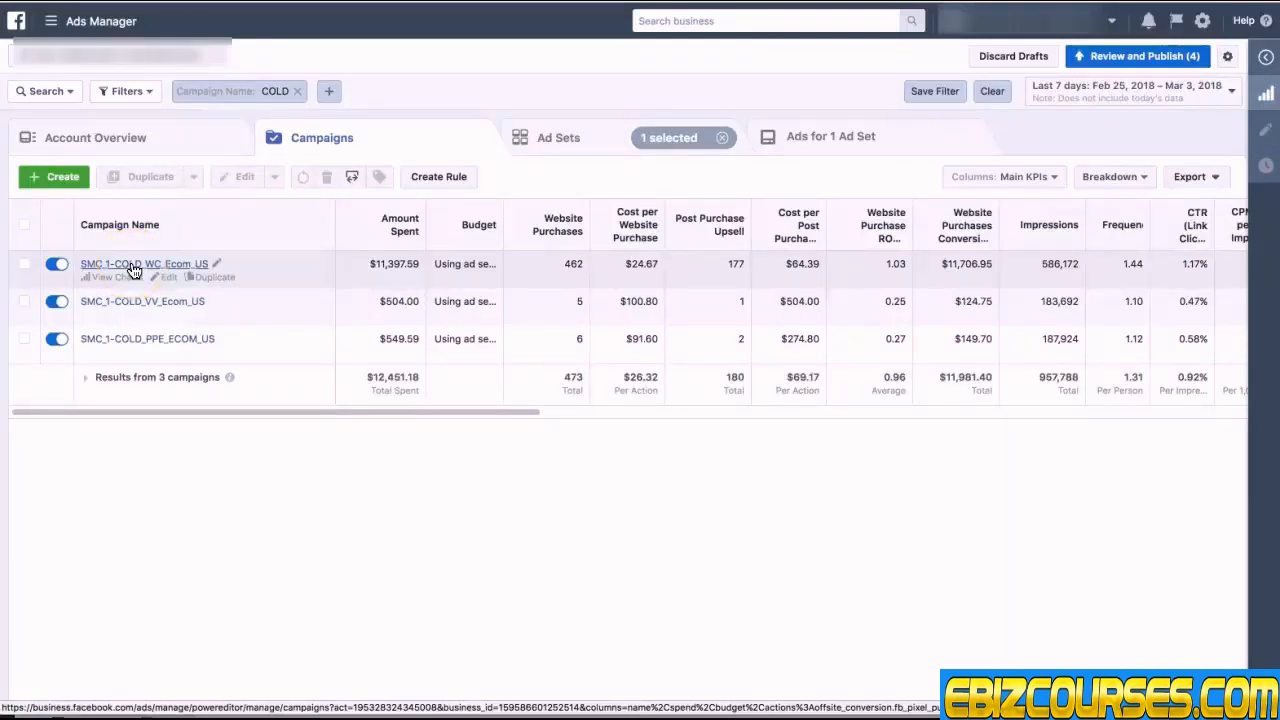
{"action": "left_click", "coordinate": [172, 349]}
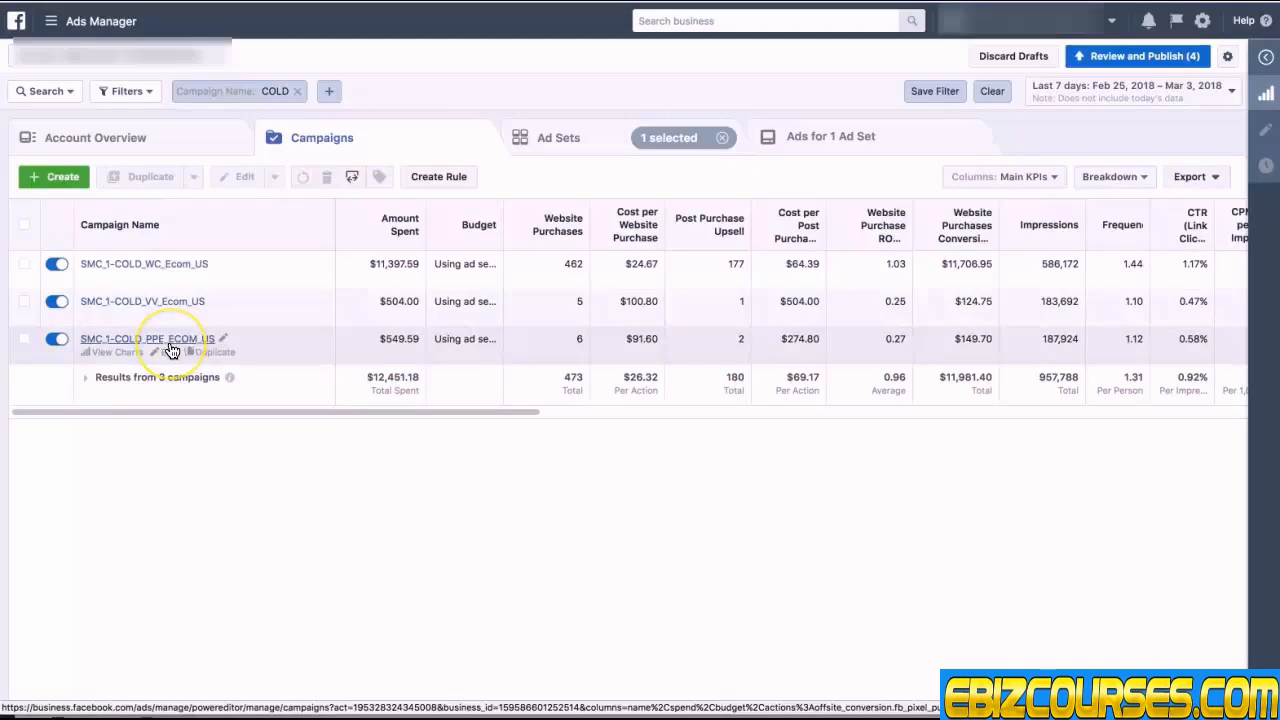
{"action": "left_click", "coordinate": [173, 347]}
{"action": "left_click", "coordinate": [168, 310]}
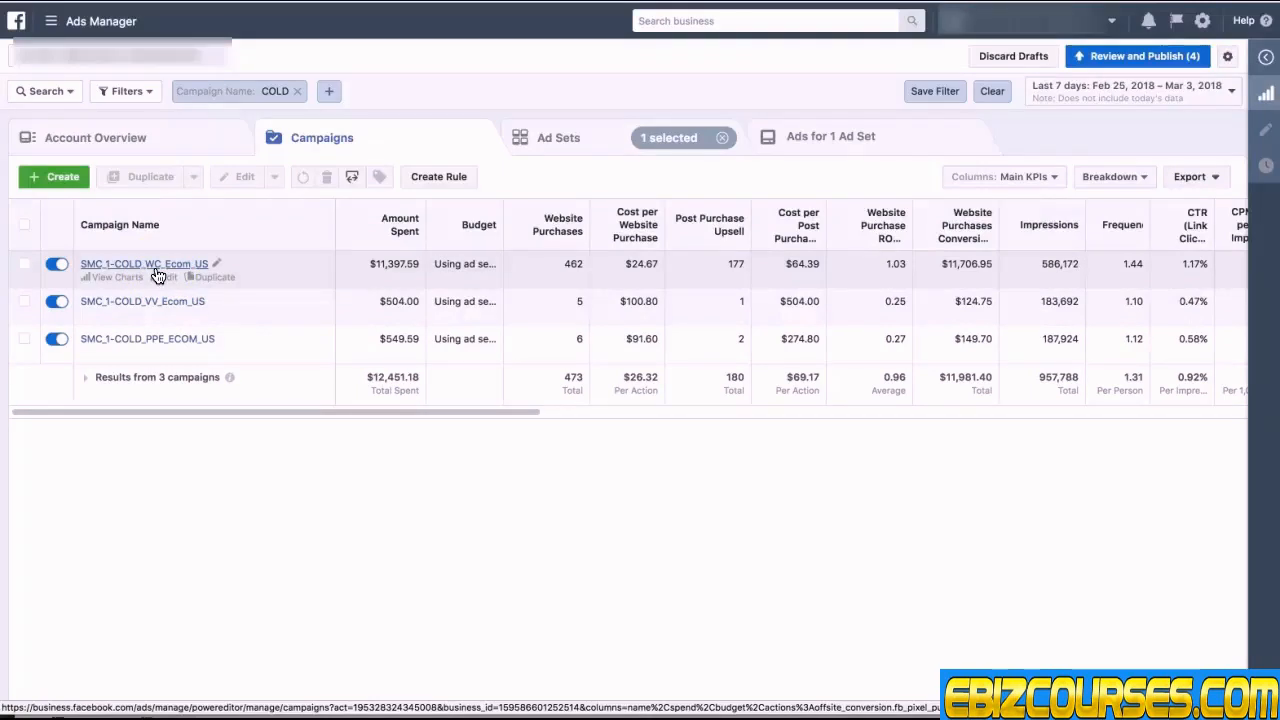
Step: Add a second campaign name filter containing WC
{"action": "left_click", "coordinate": [331, 95]}
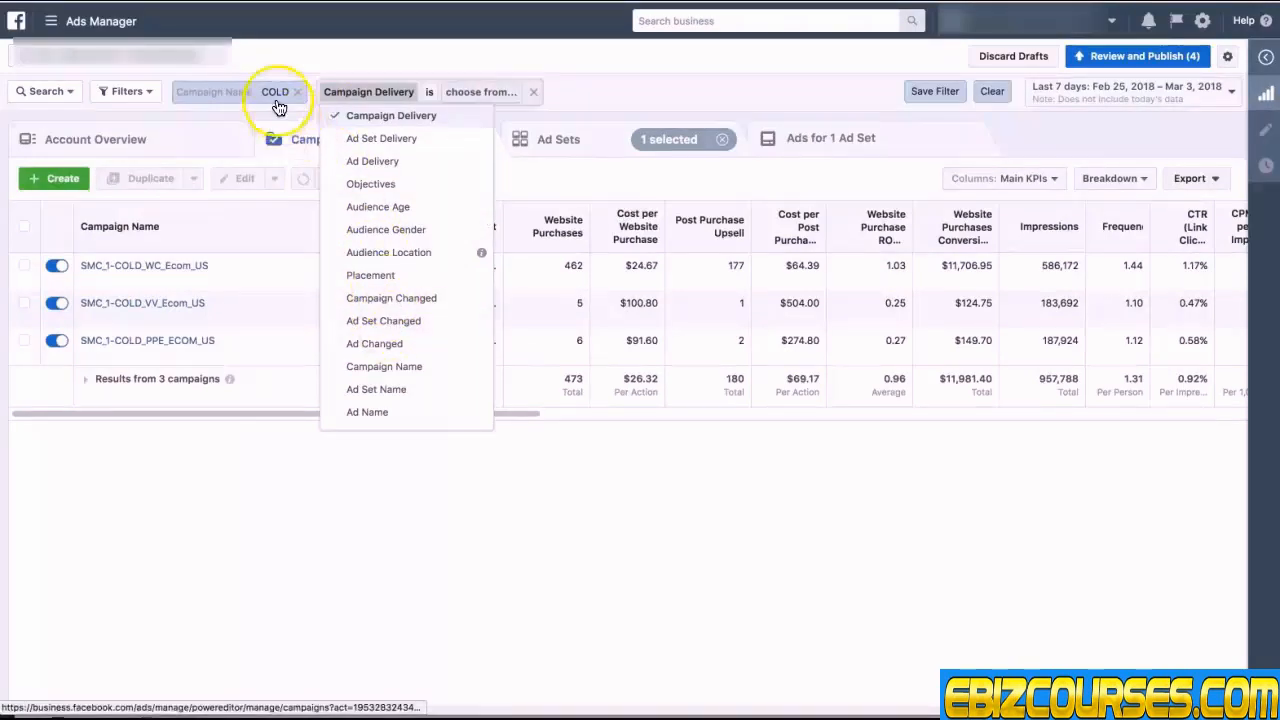
{"action": "left_click", "coordinate": [387, 368]}
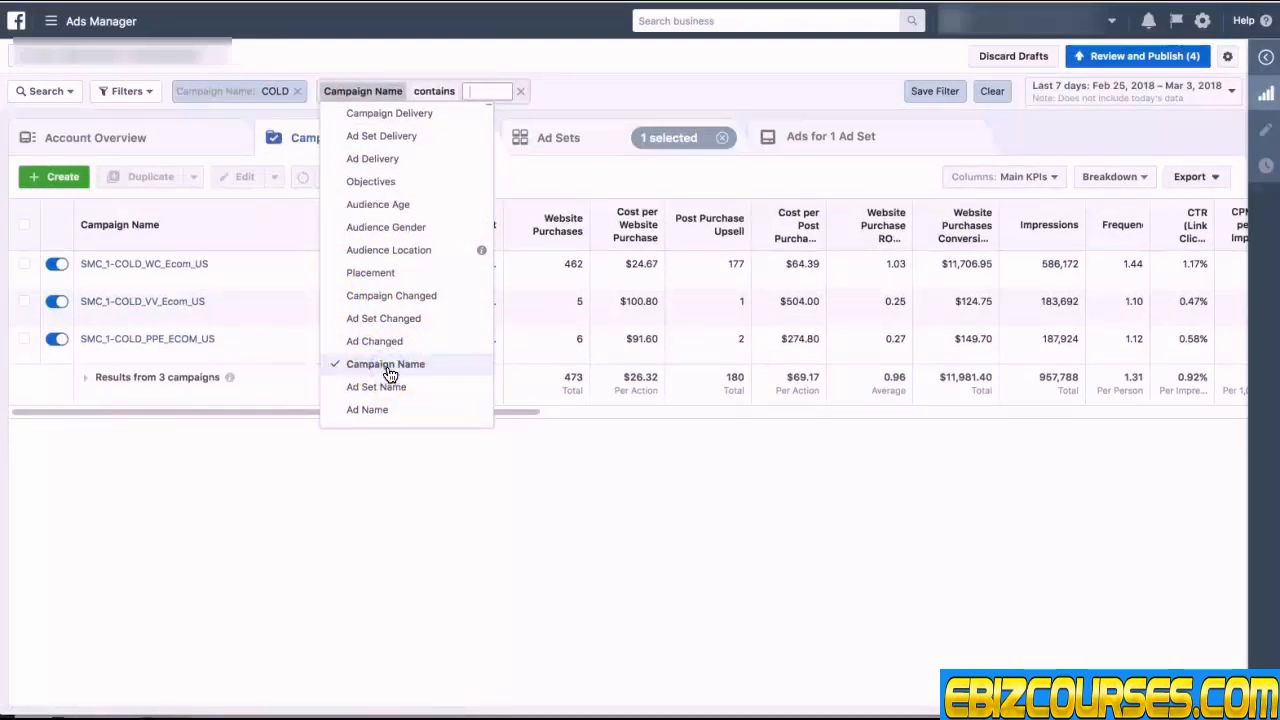
{"action": "type", "text": "WC"}
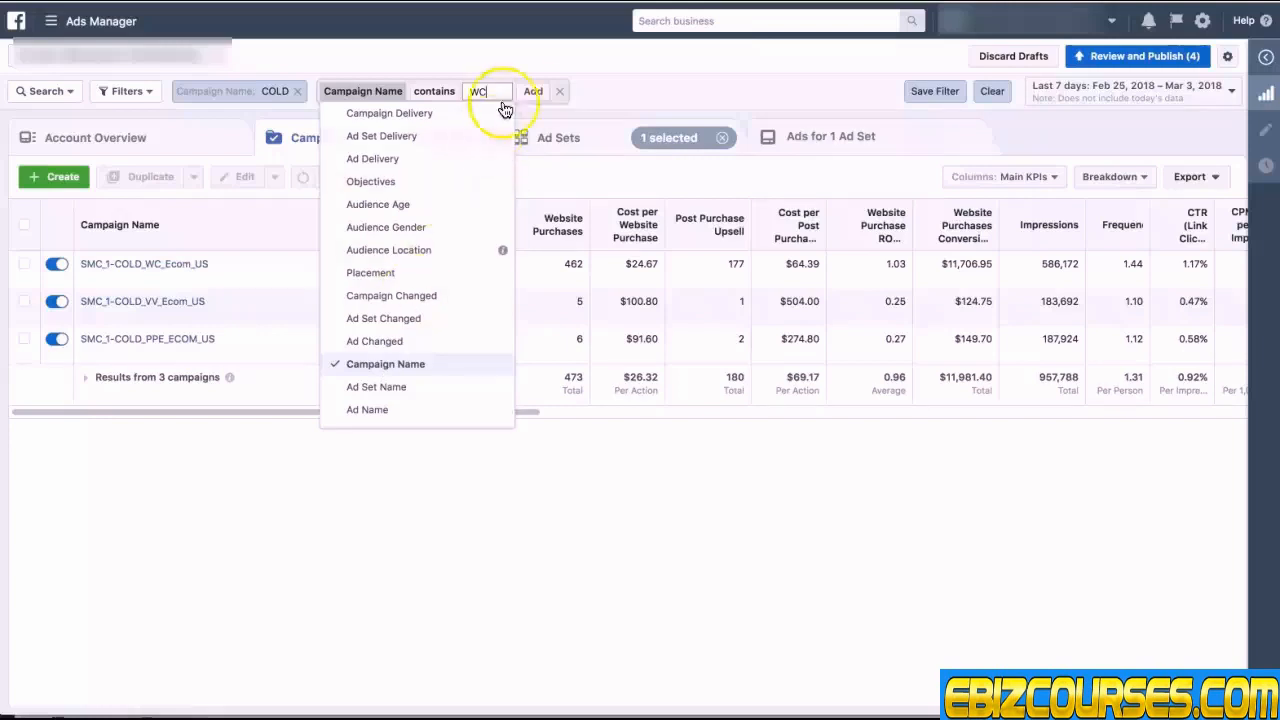
{"action": "left_click", "coordinate": [531, 95]}
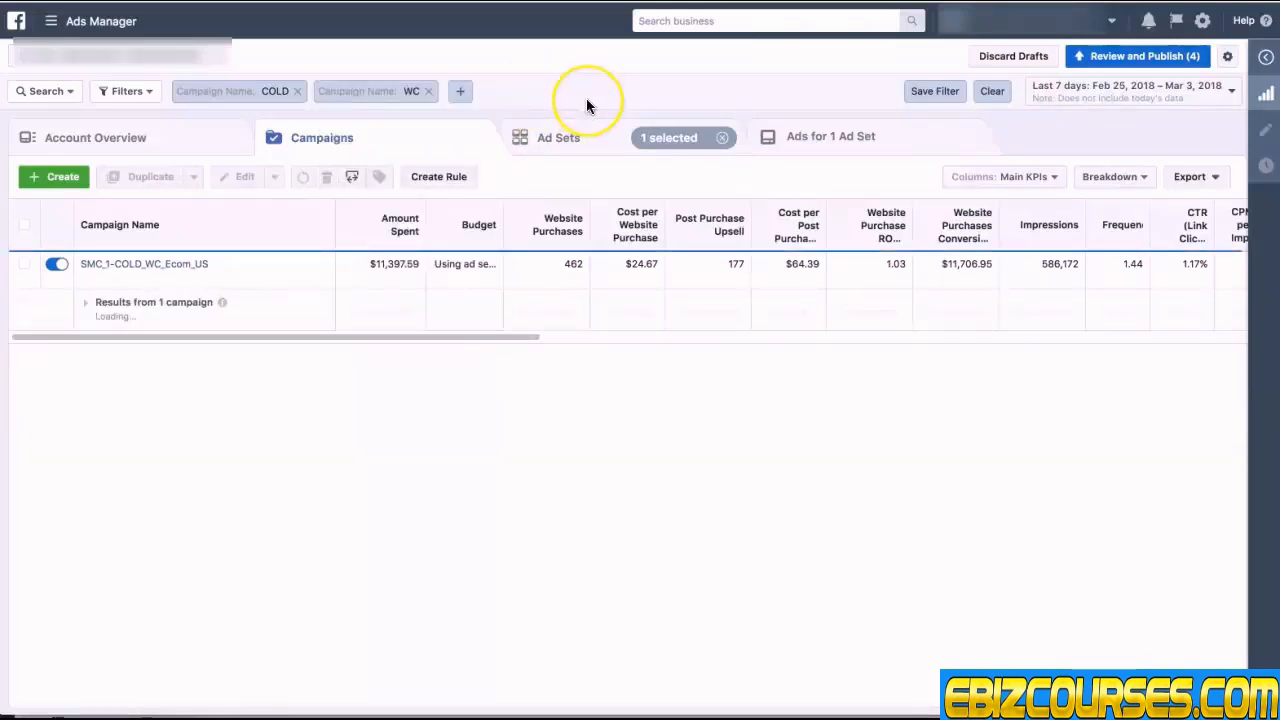
Step: Clear the ad set selection and apply the saved filter Had Delivery
{"action": "left_click", "coordinate": [722, 138]}
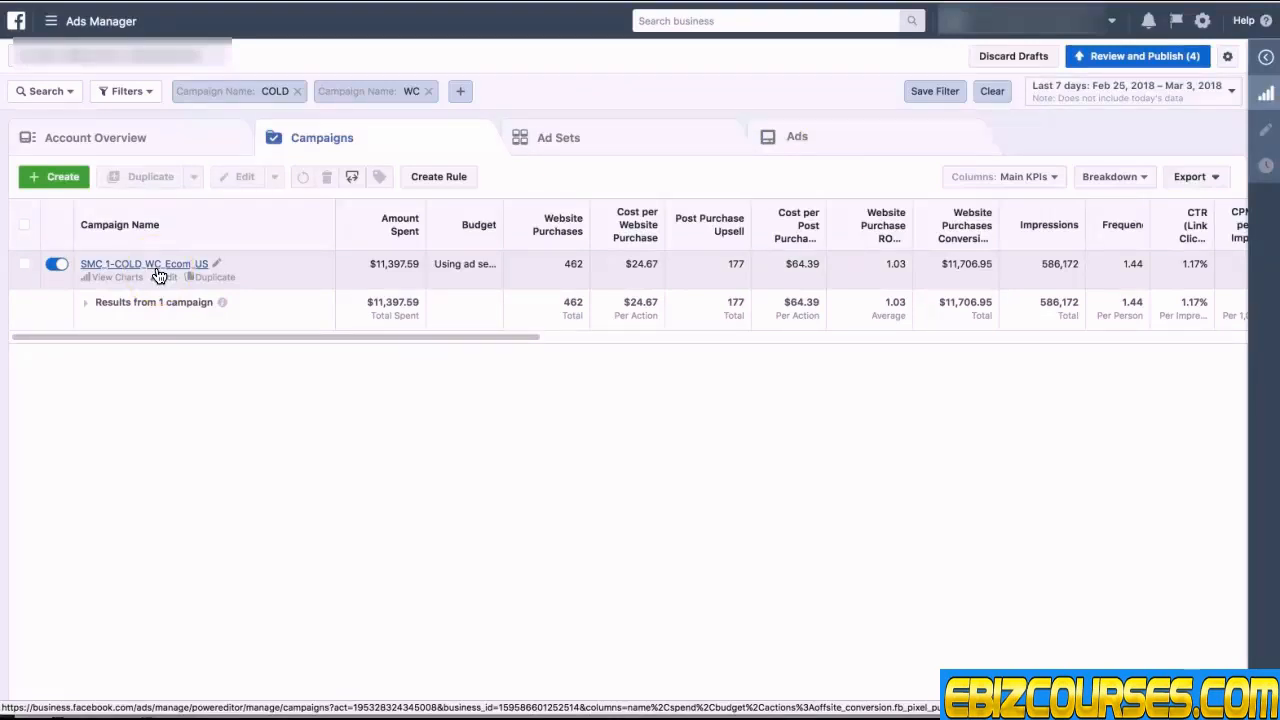
{"action": "left_click", "coordinate": [146, 94]}
{"action": "left_click", "coordinate": [148, 174]}
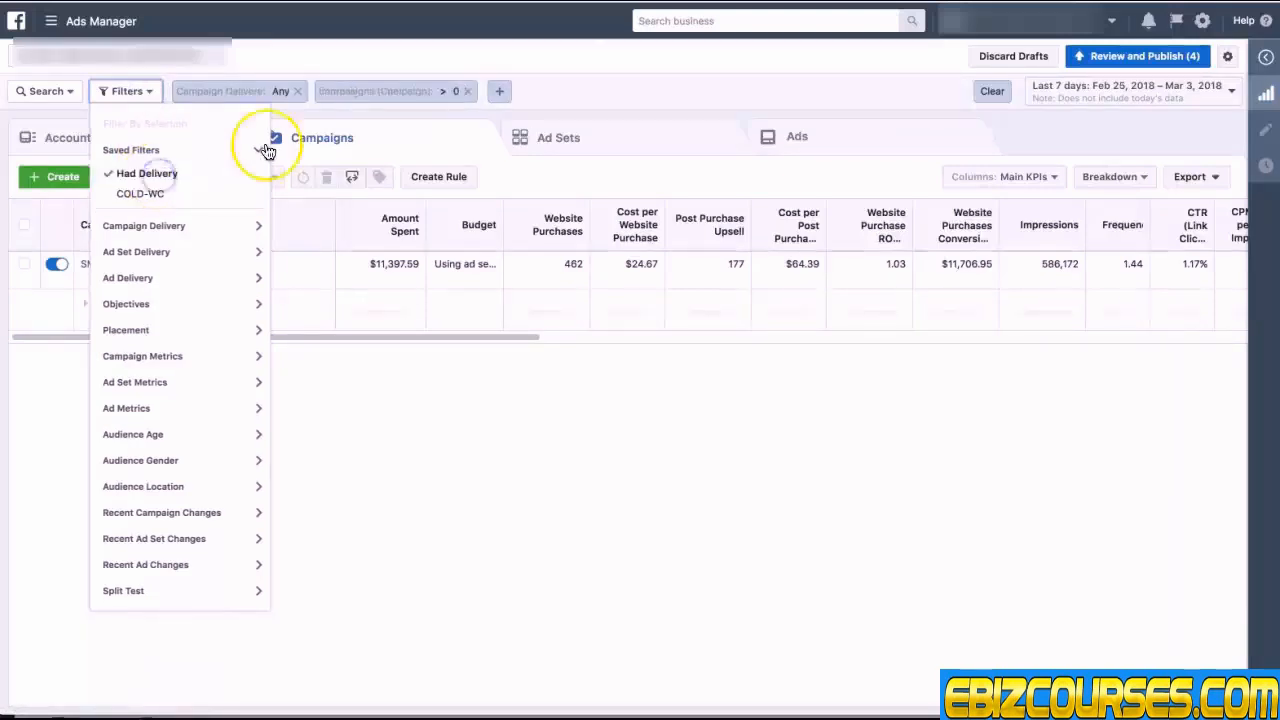
{"action": "left_click", "coordinate": [576, 84]}
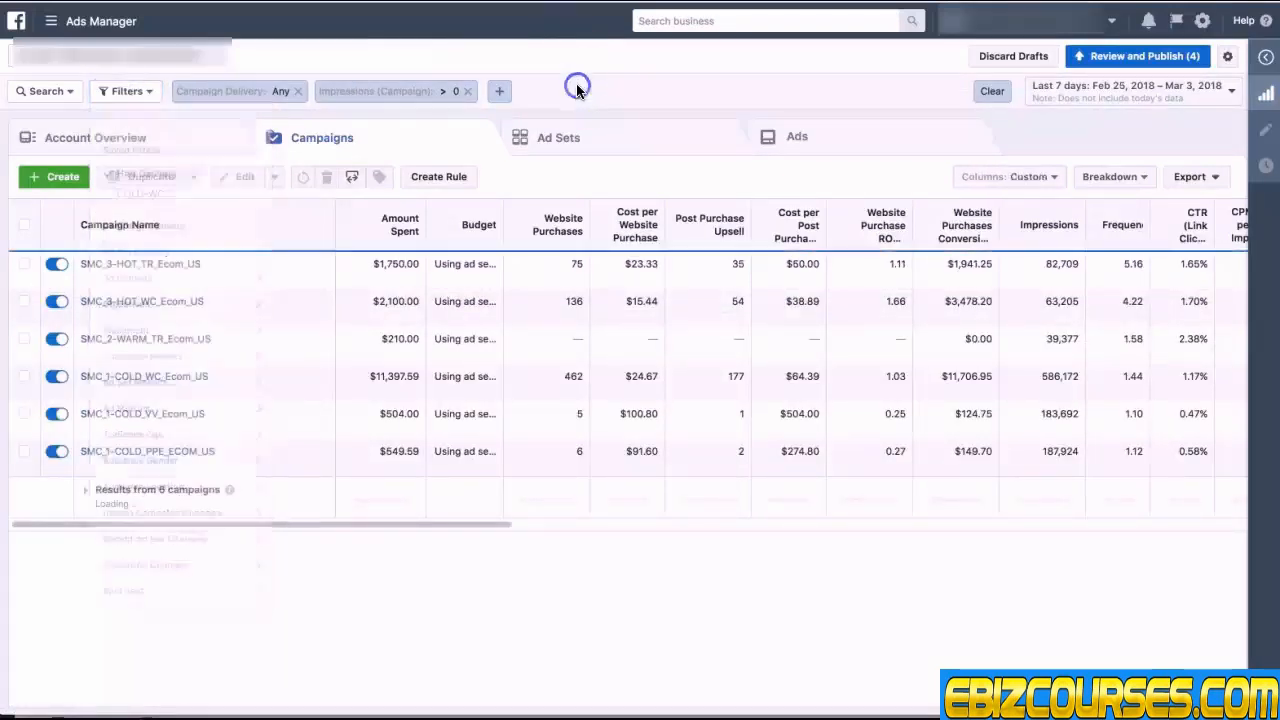
Step: Remove the Campaign Delivery filter, keeping the impressions filter
{"action": "left_click", "coordinate": [298, 91]}
{"action": "left_click", "coordinate": [135, 92]}
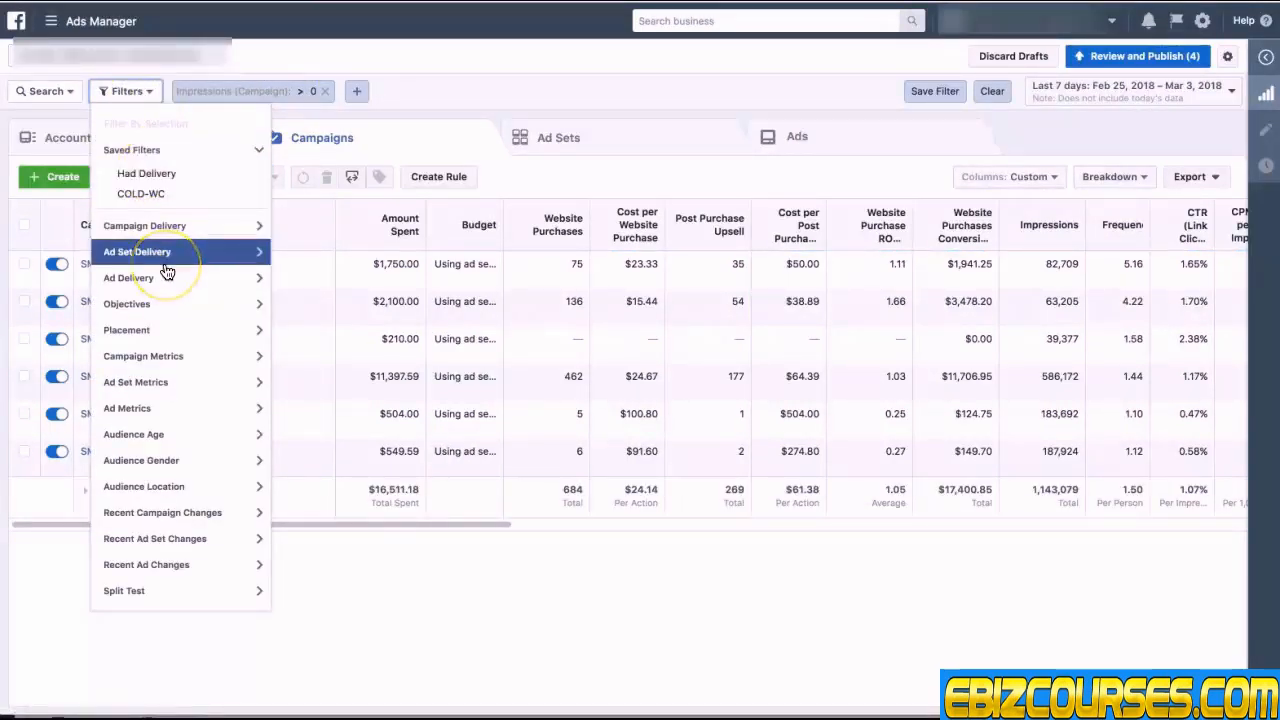
Step: Filter the campaigns by campaign name containing cold
{"action": "left_click", "coordinate": [46, 91]}
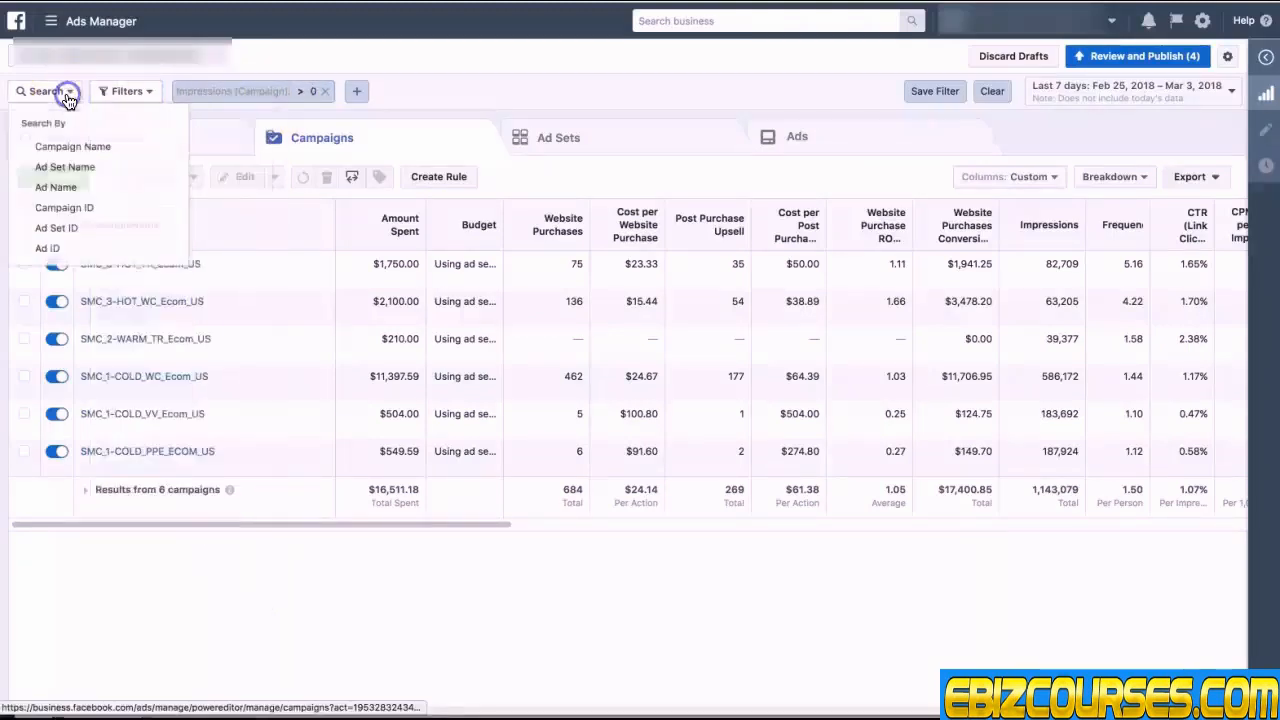
{"action": "left_click", "coordinate": [73, 147]}
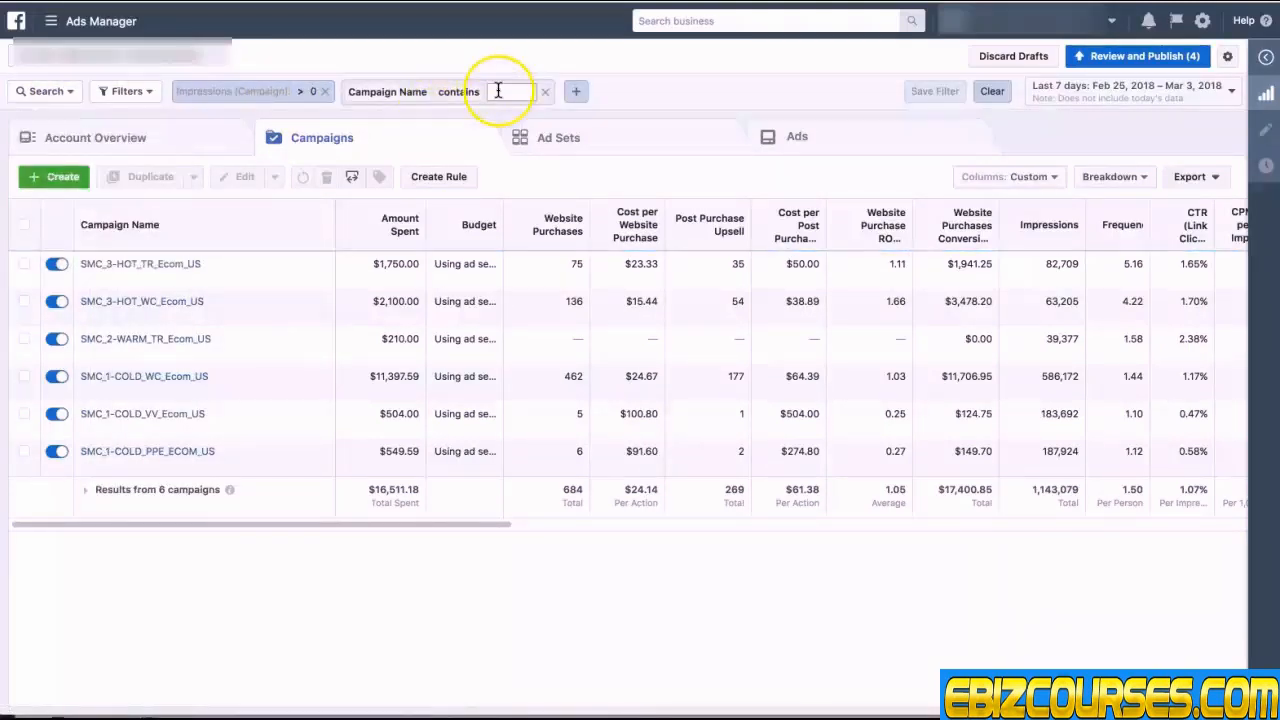
{"action": "type", "text": "cold"}
{"action": "left_click", "coordinate": [558, 95]}
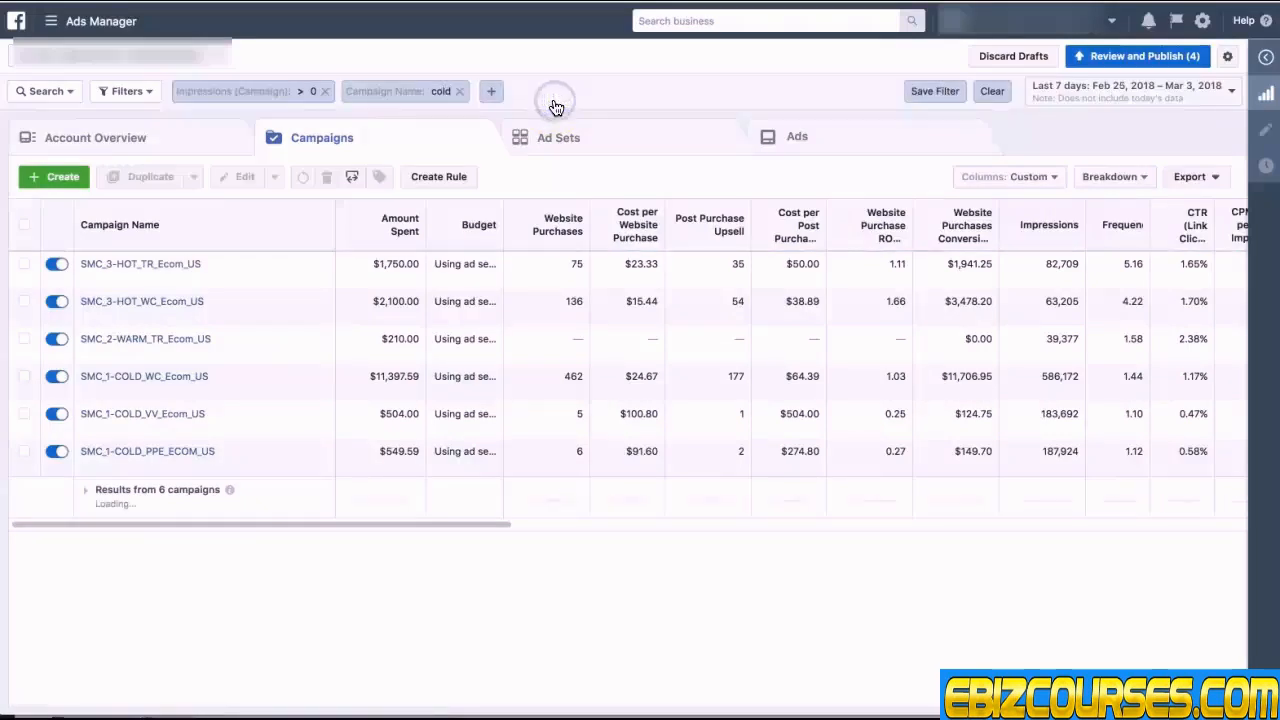
Step: Add another campaign name filter containing wc
{"action": "left_click", "coordinate": [491, 94]}
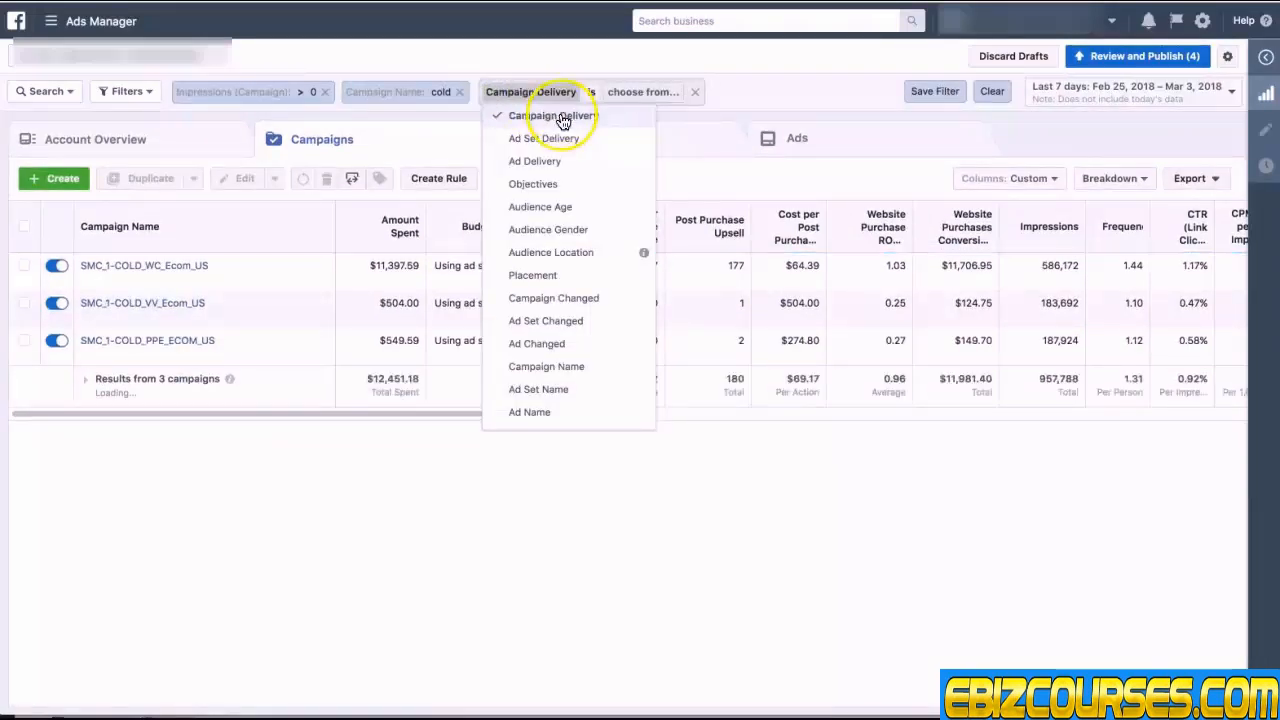
{"action": "left_click", "coordinate": [563, 366]}
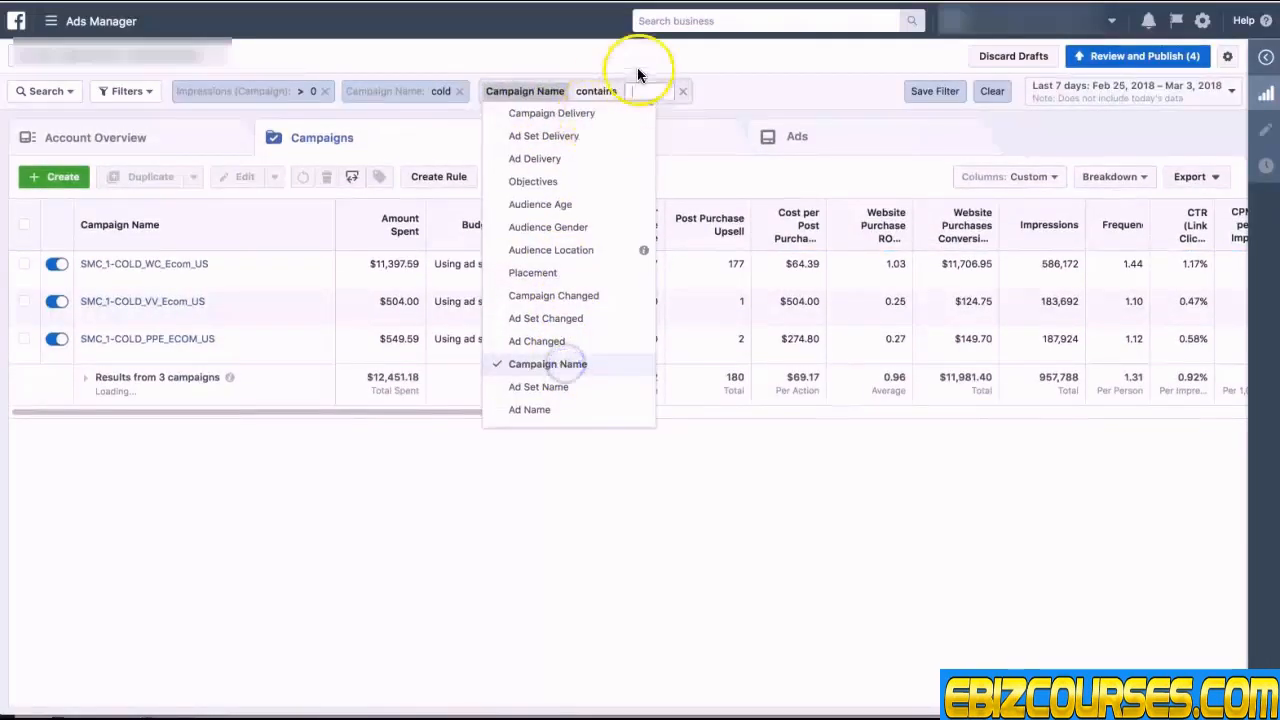
{"action": "left_click", "coordinate": [644, 91]}
{"action": "type", "text": "wc"}
{"action": "key", "text": "Return"}
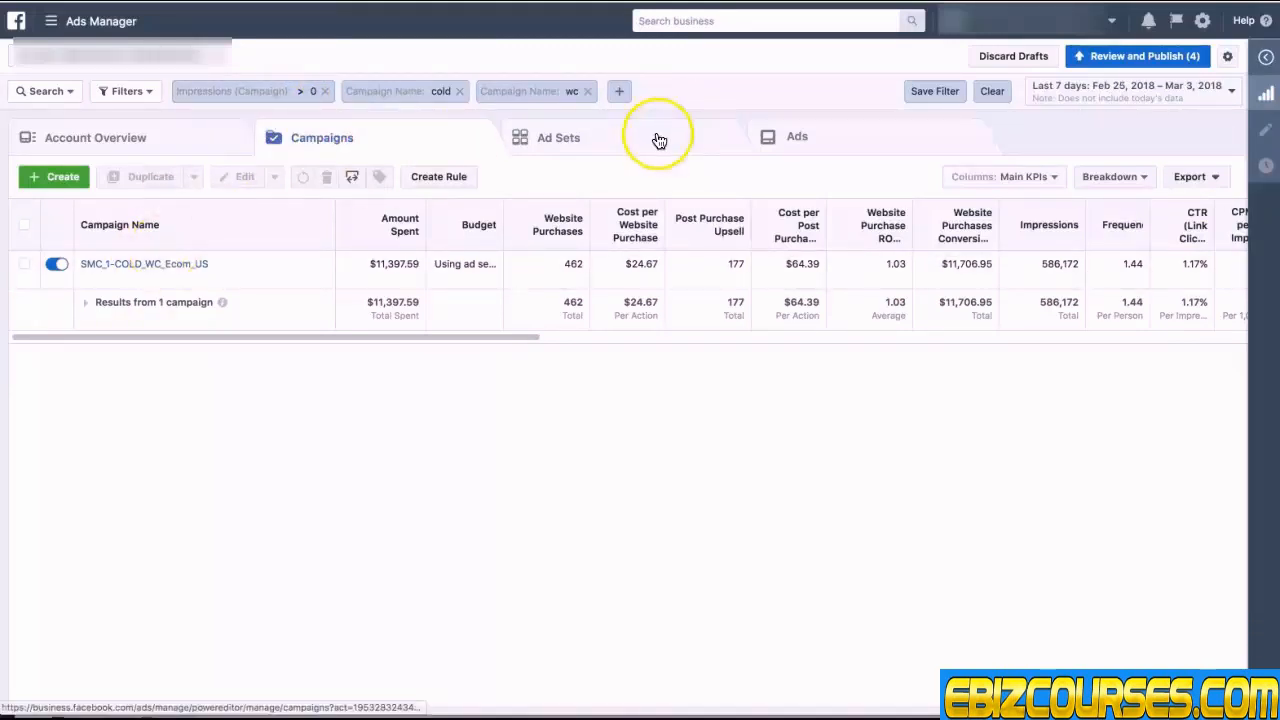
Step: Set the reporting date range to Mar 1 – Mar 3, 2018
{"action": "left_click", "coordinate": [1108, 107]}
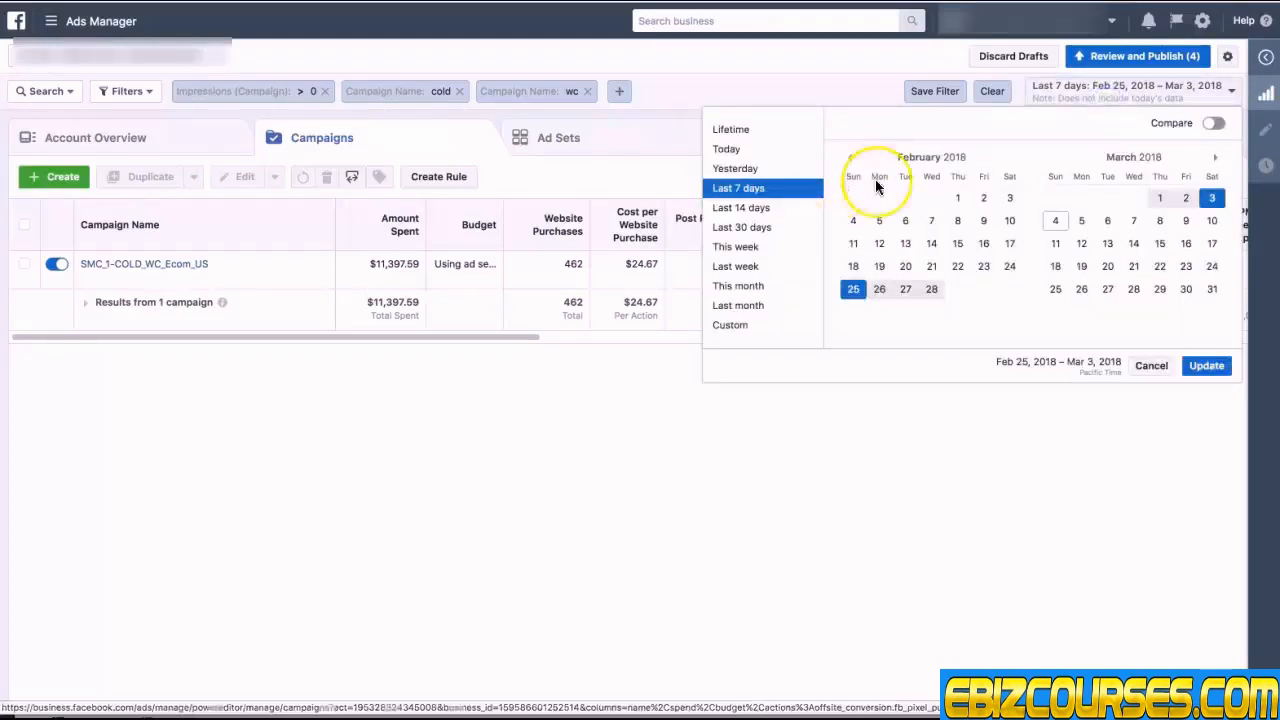
{"action": "left_click", "coordinate": [1159, 198]}
{"action": "left_click", "coordinate": [1211, 198]}
{"action": "left_click", "coordinate": [1204, 365]}
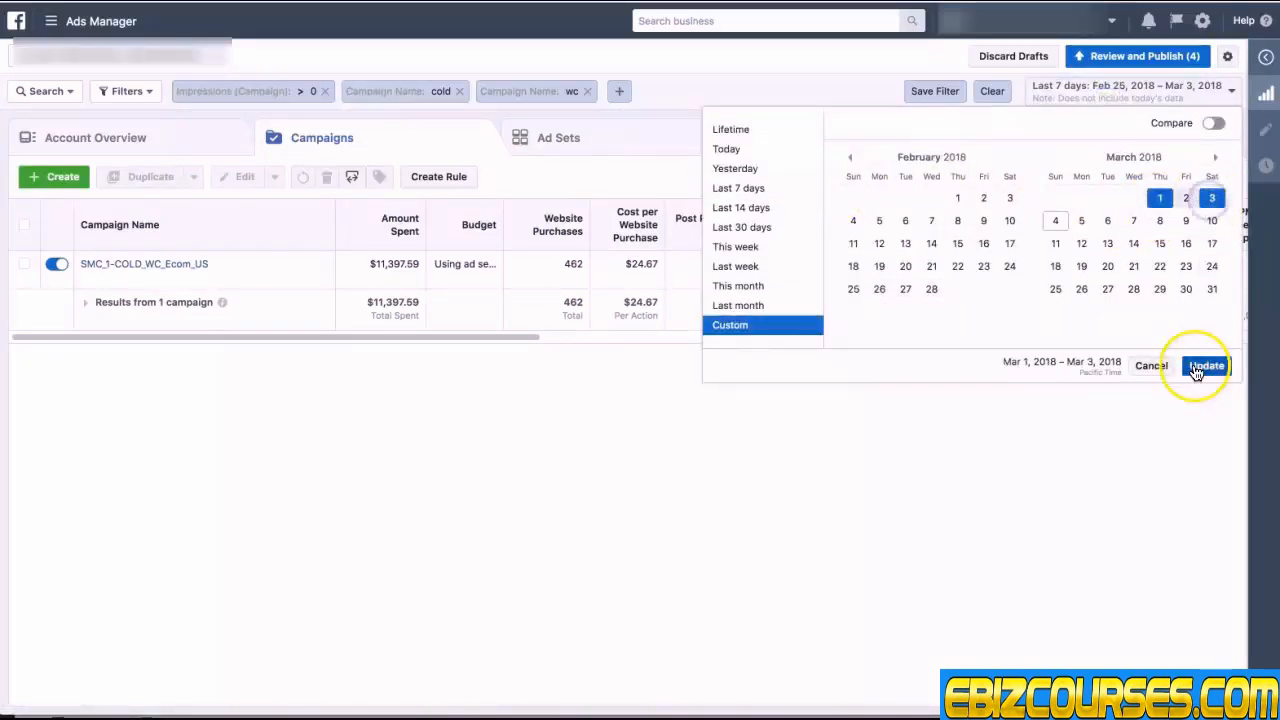
Step: Select the SMC_1-COLD_WC_Ecom_US campaign and view its ad sets sorted by amount spent
{"action": "left_click", "coordinate": [341, 522]}
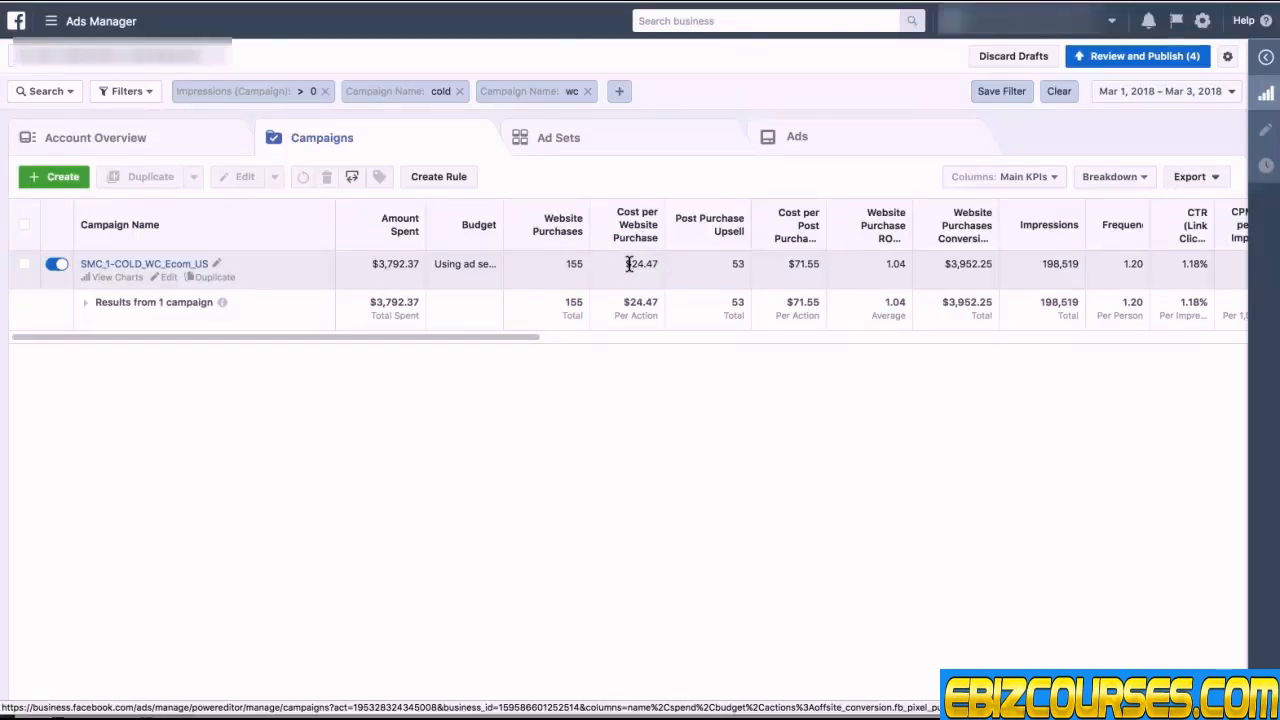
{"action": "left_click_drag", "start_coordinate": [629, 264], "coordinate": [738, 264]}
{"action": "left_click", "coordinate": [656, 266]}
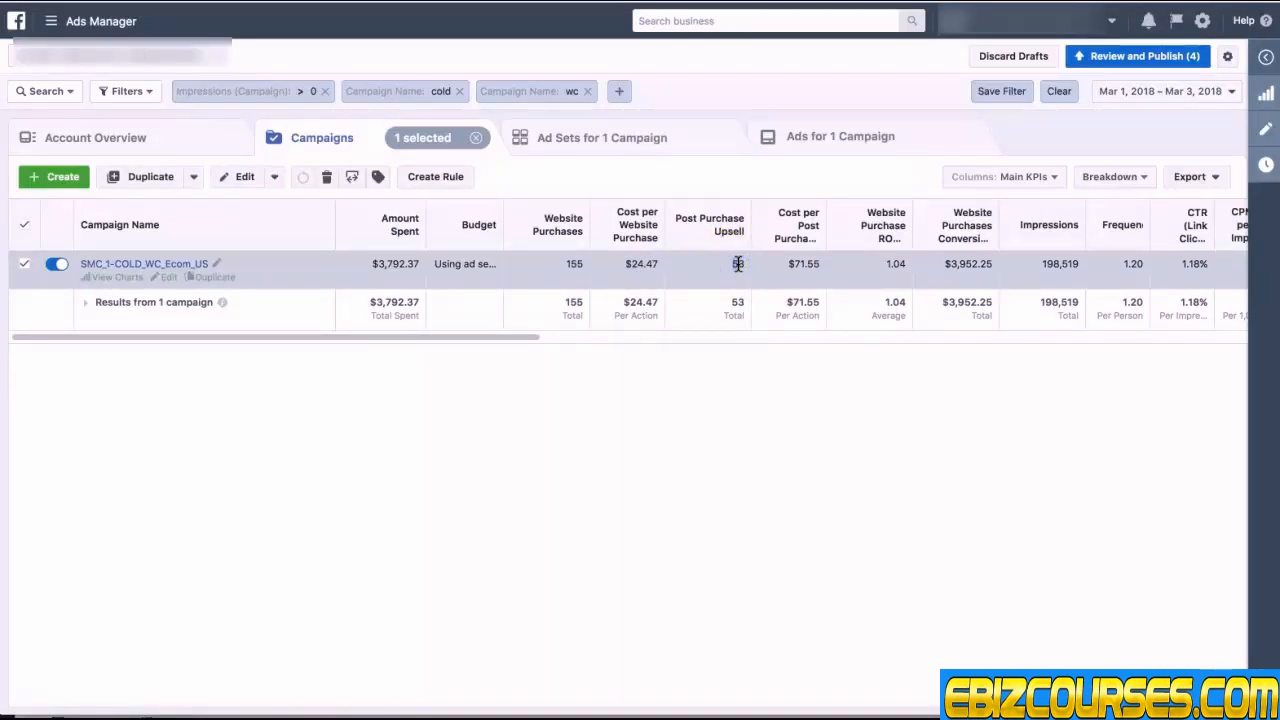
{"action": "left_click", "coordinate": [656, 388]}
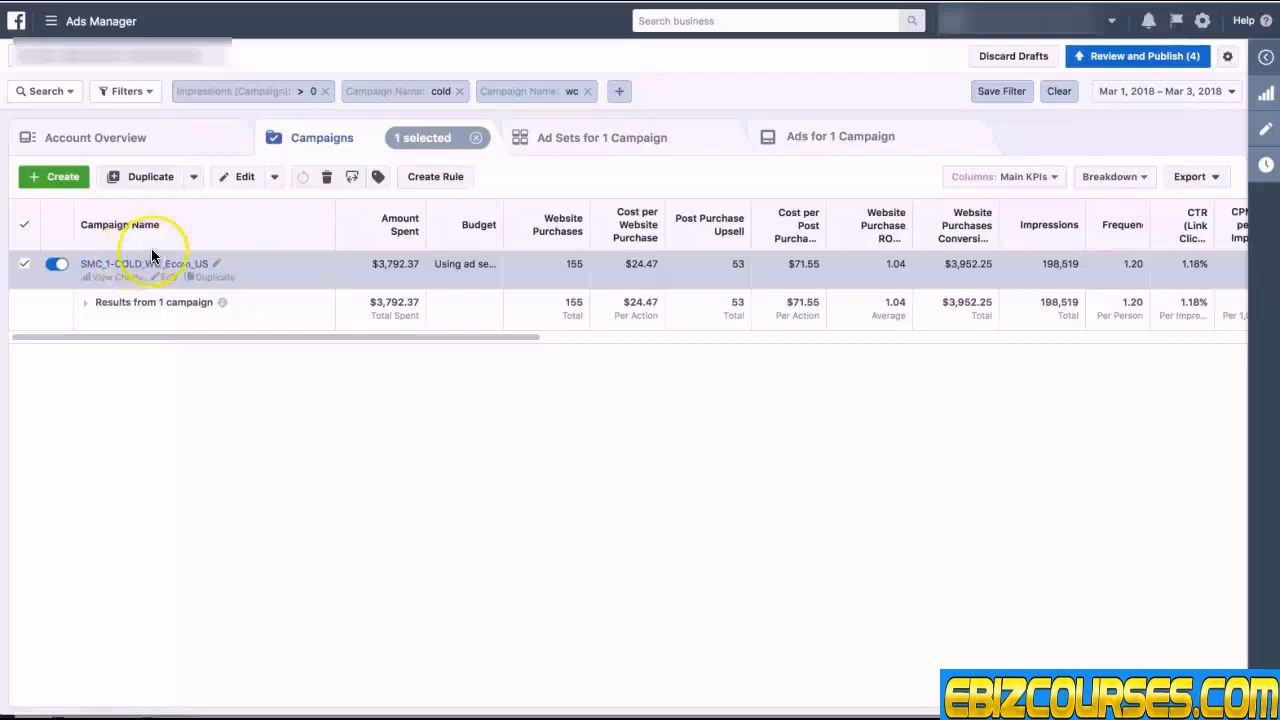
{"action": "left_click", "coordinate": [589, 138]}
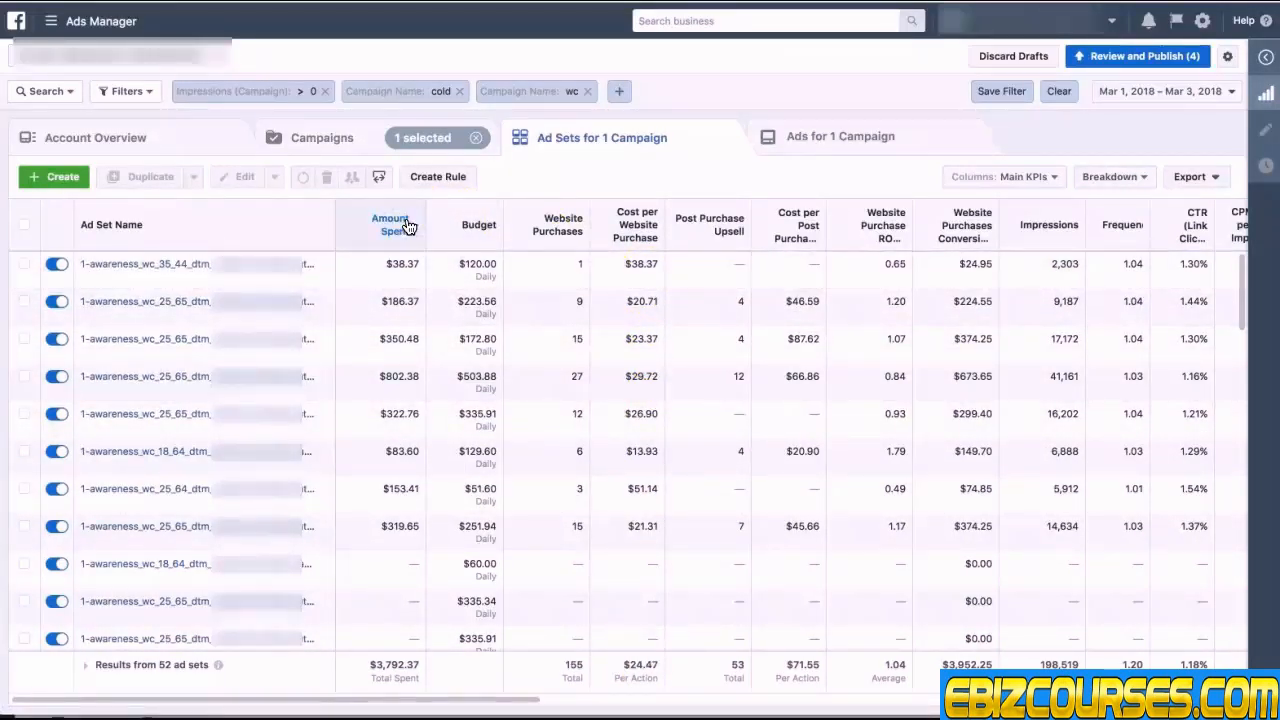
{"action": "left_click", "coordinate": [405, 225]}
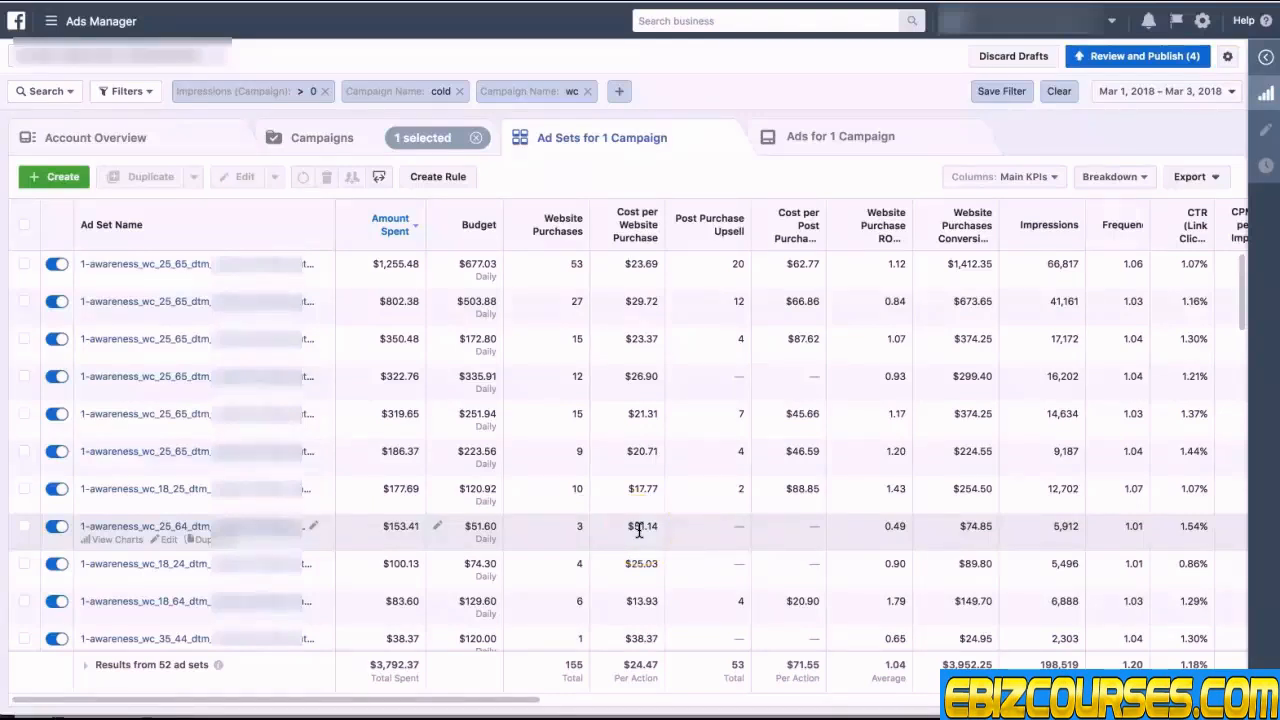
Step: Examine the cost per website purchase of the top-spending ad sets
{"action": "double_click", "coordinate": [636, 376]}
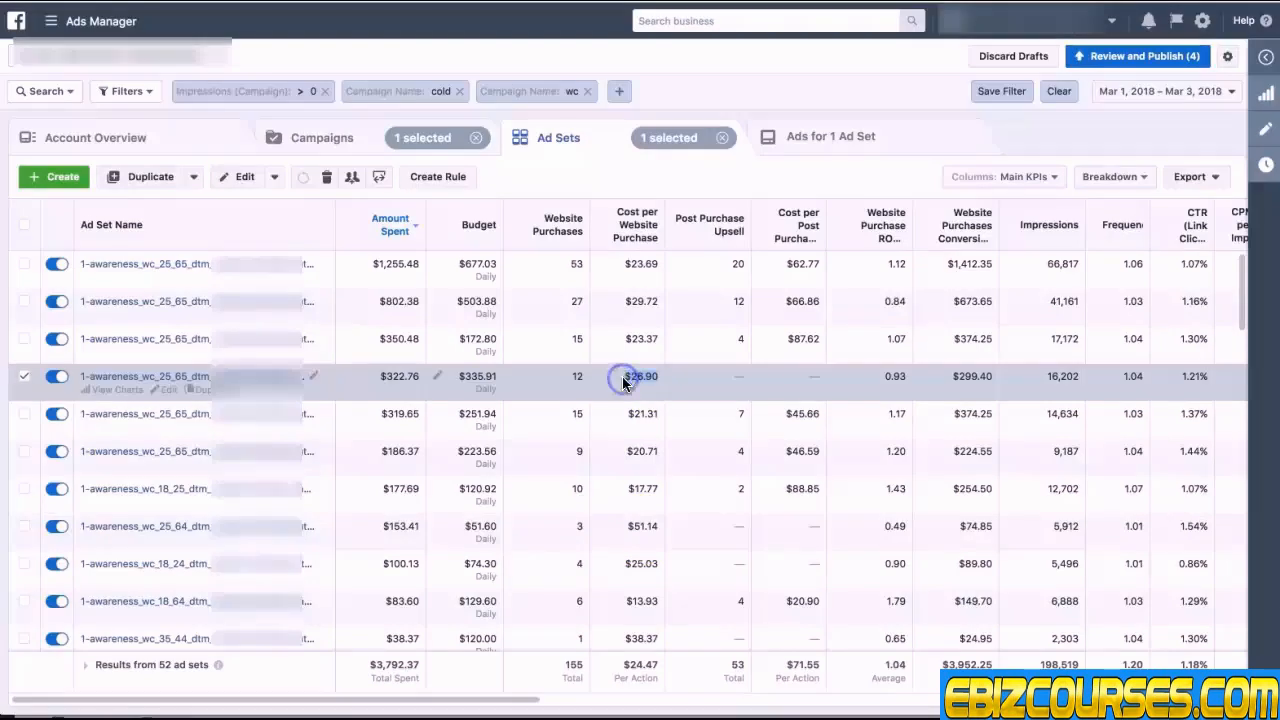
{"action": "double_click", "coordinate": [630, 300]}
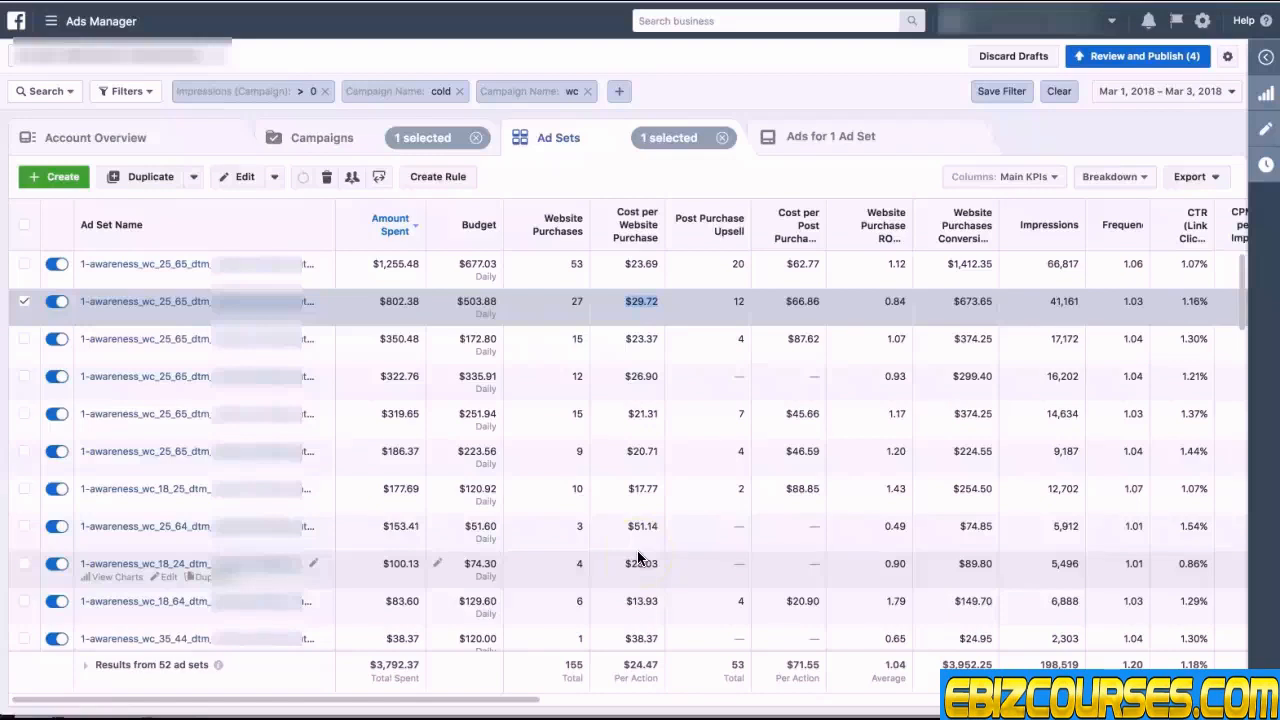
{"action": "left_click", "coordinate": [624, 299]}
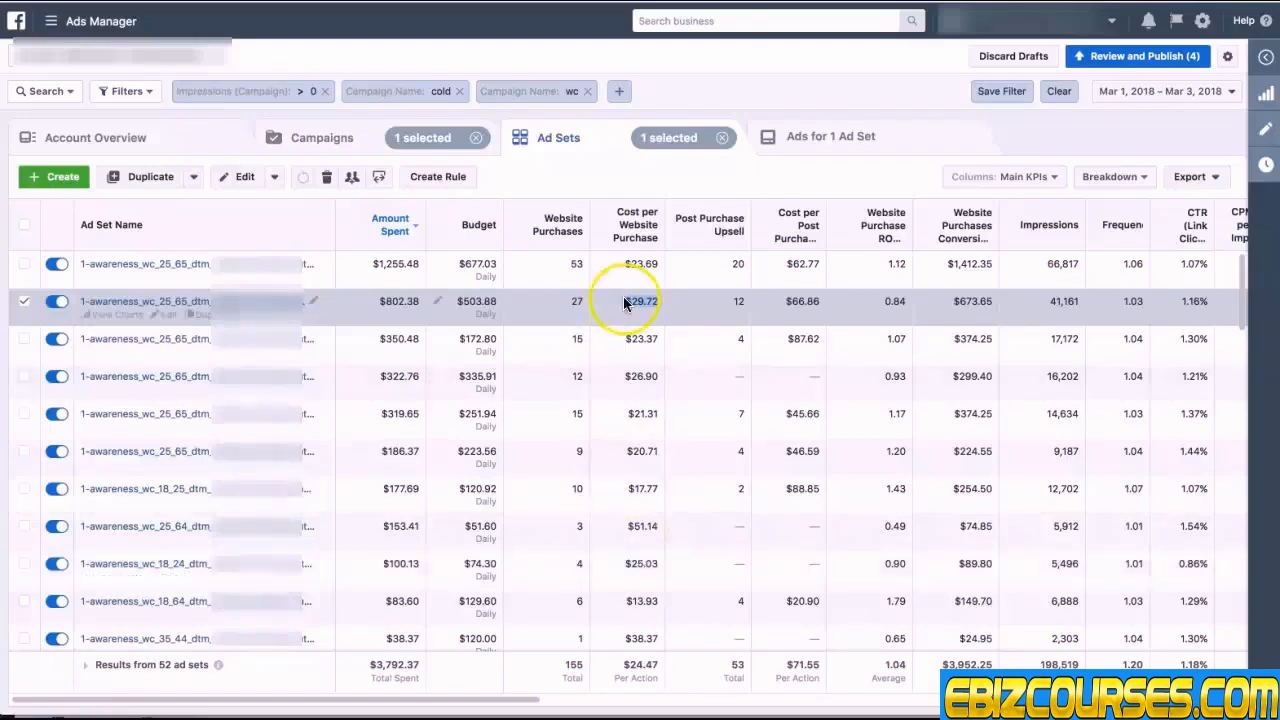
{"action": "left_click", "coordinate": [604, 308]}
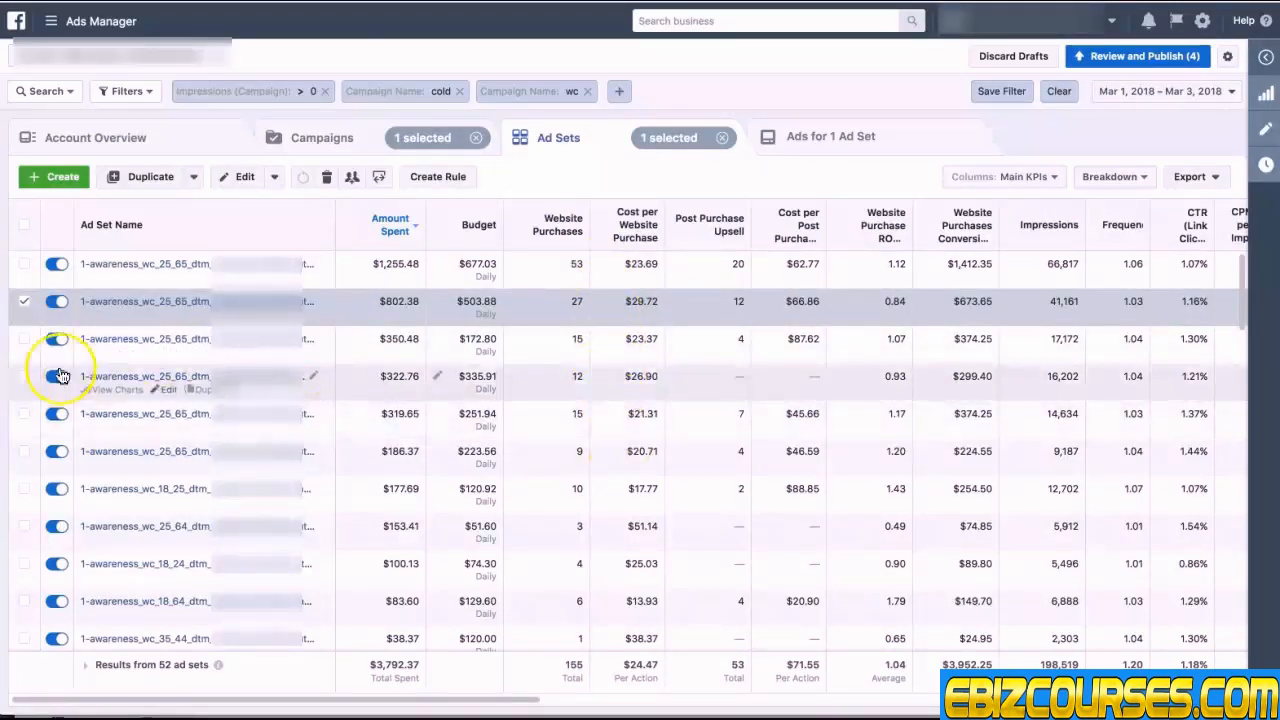
{"action": "left_click", "coordinate": [24, 301]}
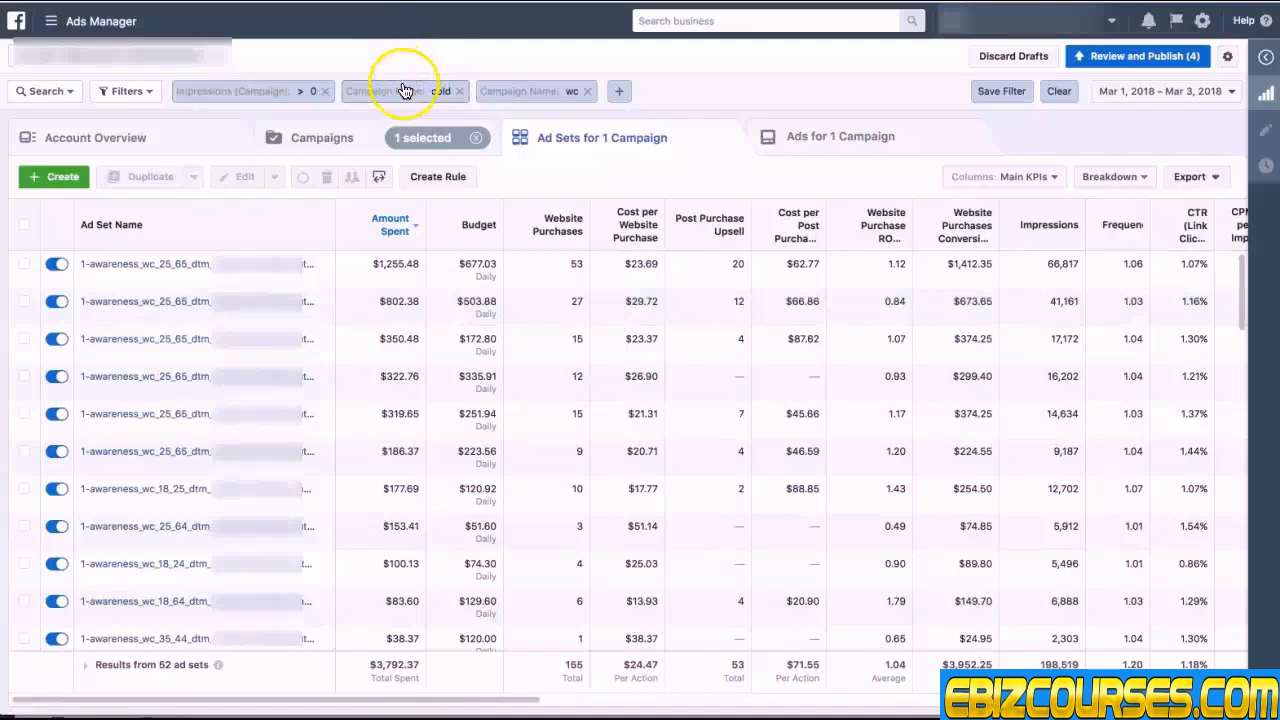
Step: View the campaign's ads sorted by amount spent
{"action": "left_click", "coordinate": [840, 128]}
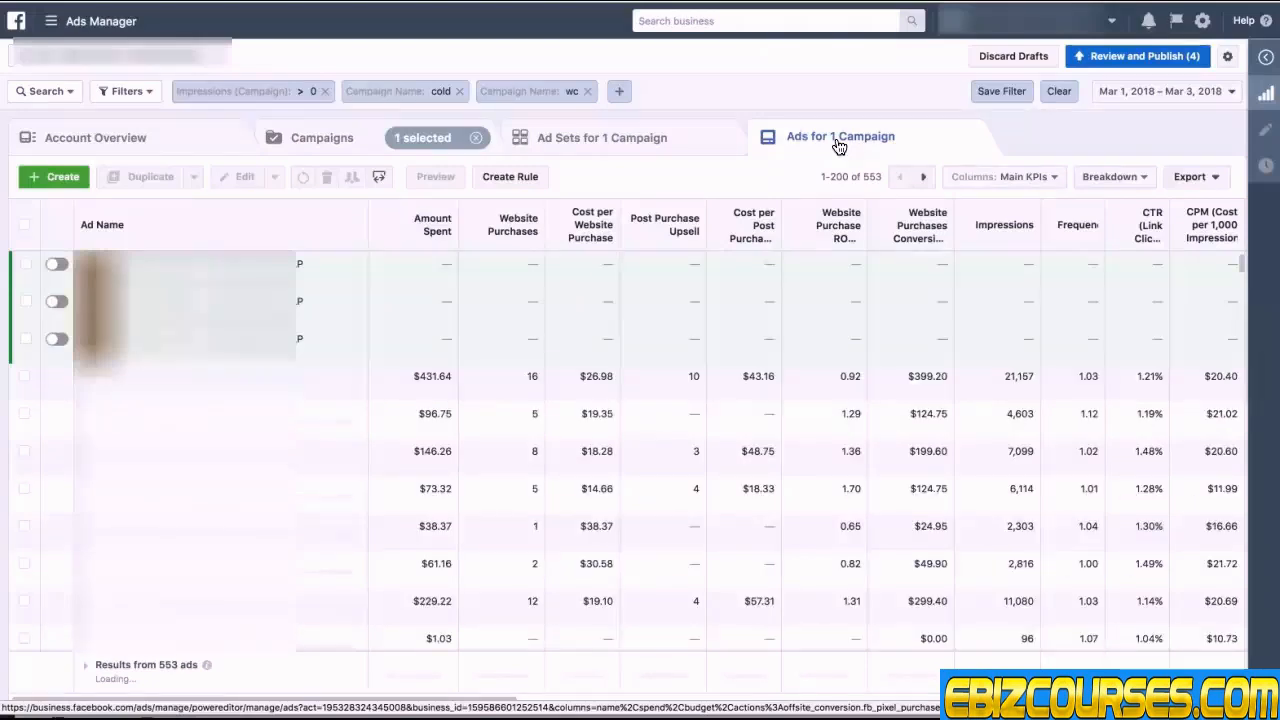
{"action": "left_click", "coordinate": [424, 231]}
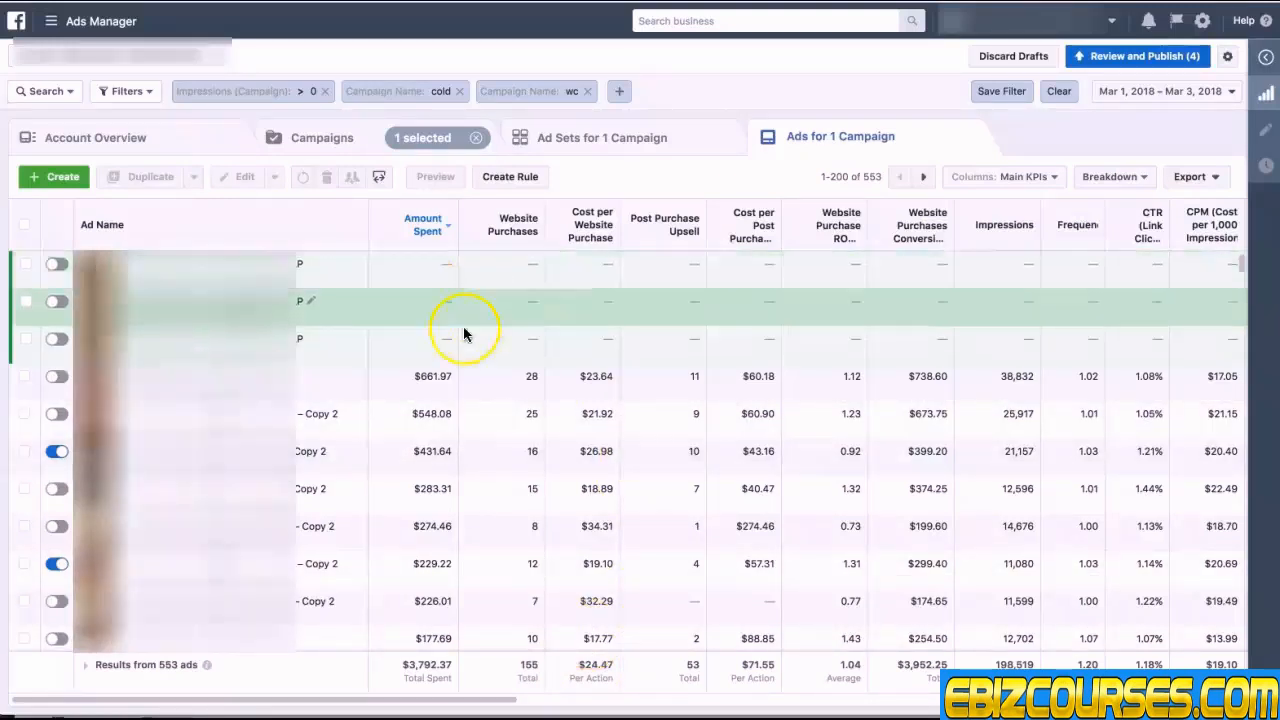
Step: Examine the cost per website purchase of the top-spending ads
{"action": "scroll", "coordinate": [462, 387], "scroll_direction": "down", "scroll_amount": 2}
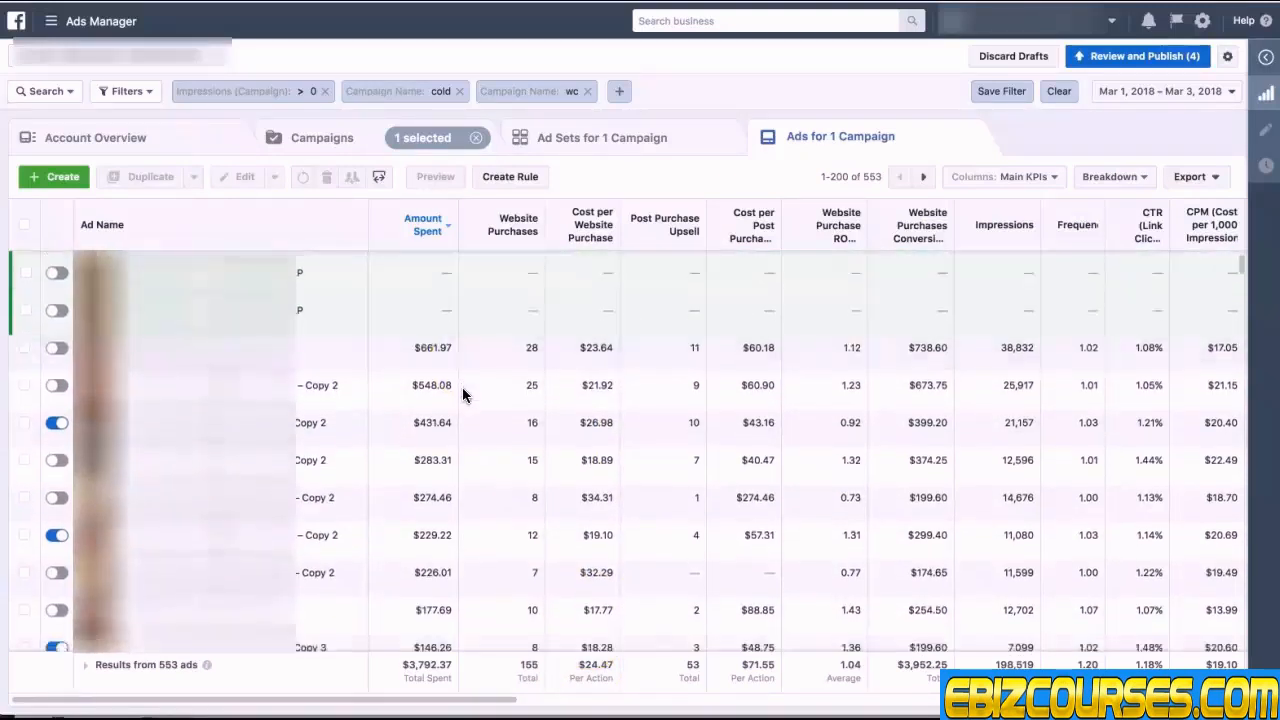
{"action": "scroll", "coordinate": [462, 391], "scroll_direction": "up", "scroll_amount": 2}
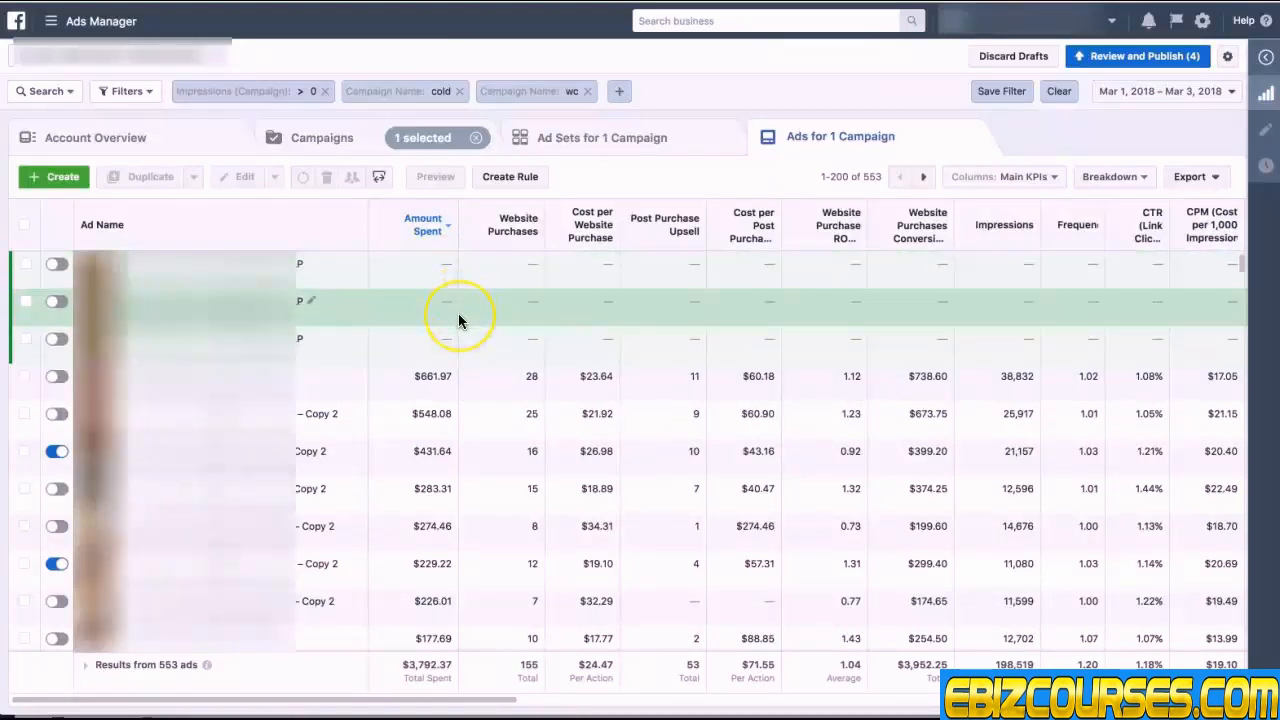
{"action": "scroll", "coordinate": [458, 316], "scroll_direction": "down", "scroll_amount": 4}
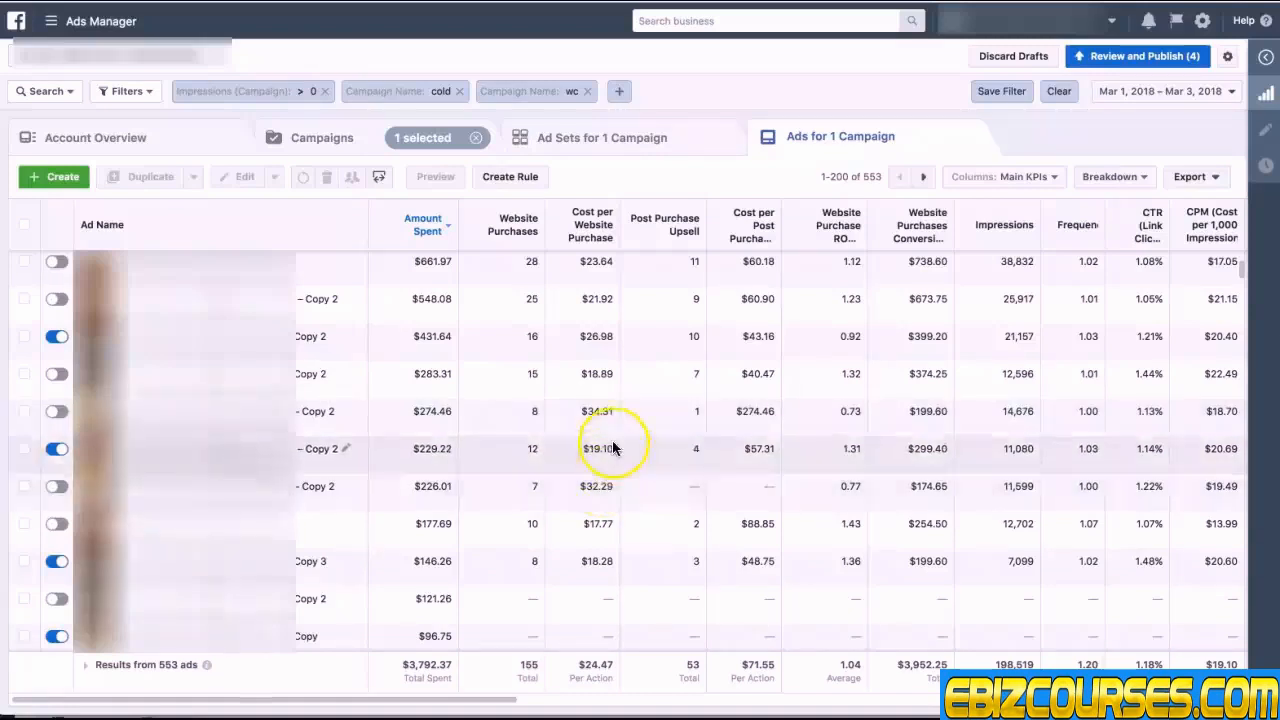
{"action": "left_click", "coordinate": [585, 413]}
{"action": "left_click", "coordinate": [585, 413]}
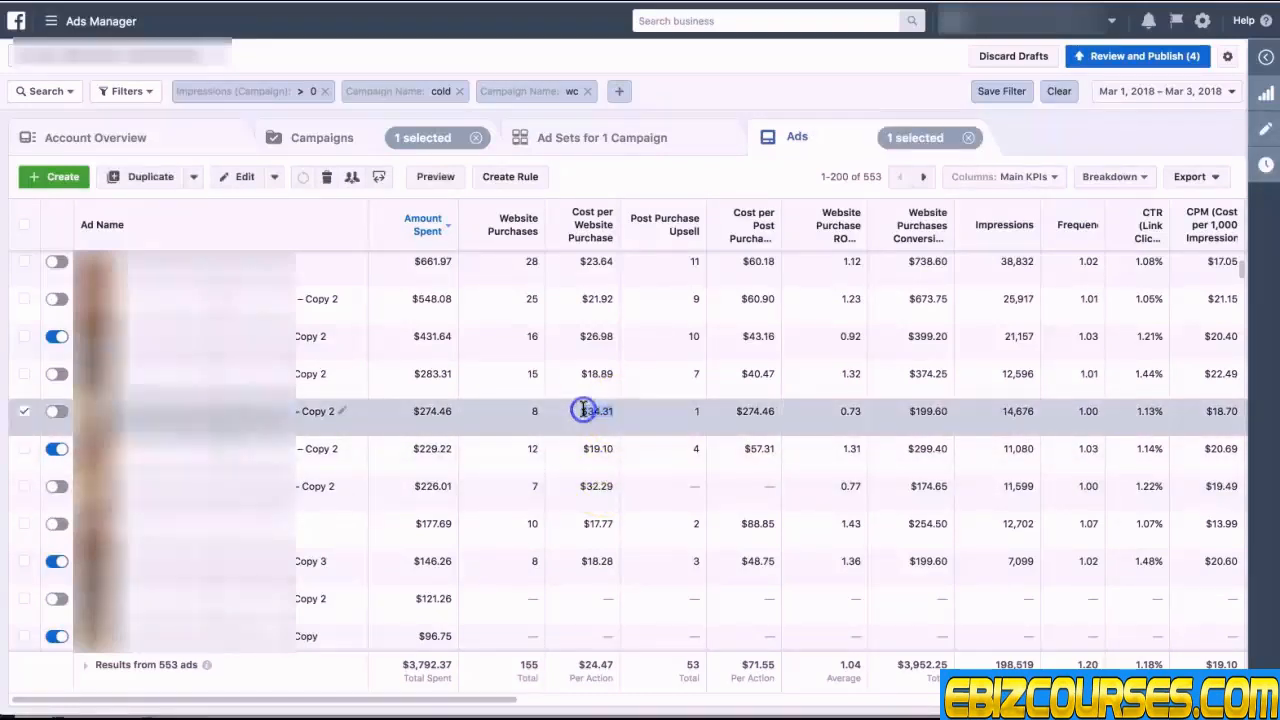
{"action": "left_click", "coordinate": [612, 487]}
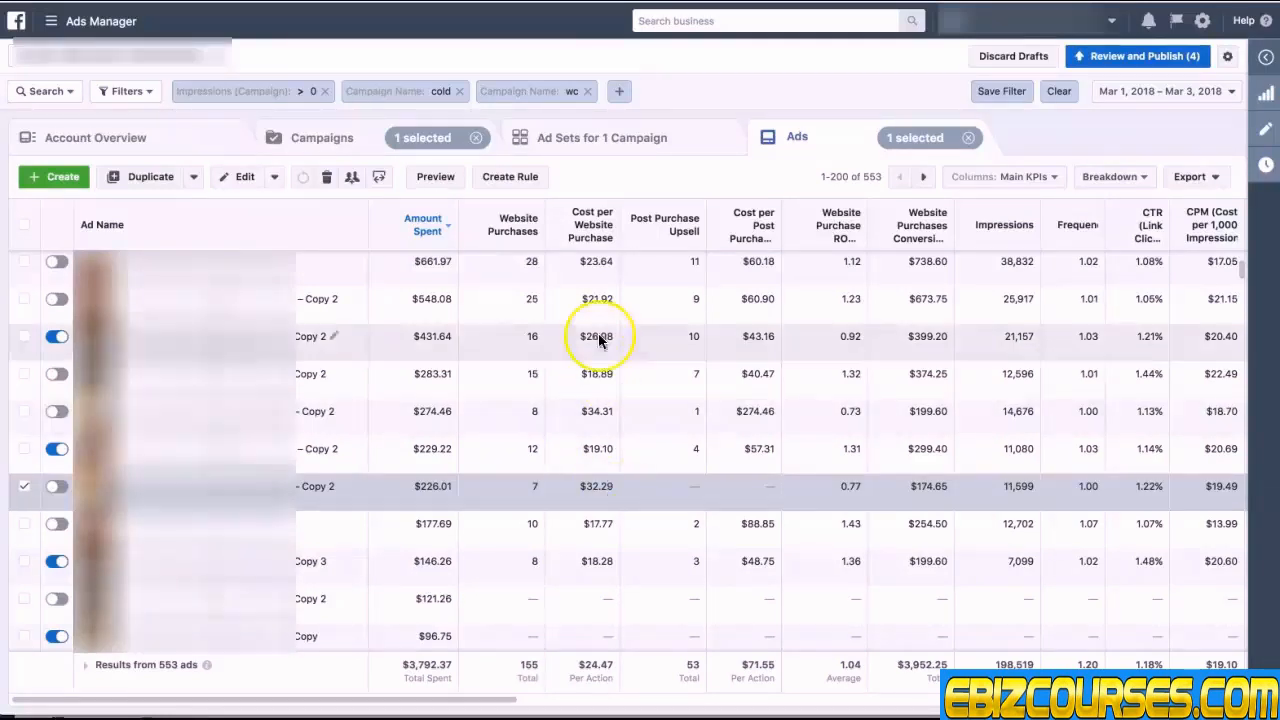
{"action": "scroll", "coordinate": [601, 284], "scroll_direction": "up", "scroll_amount": 1}
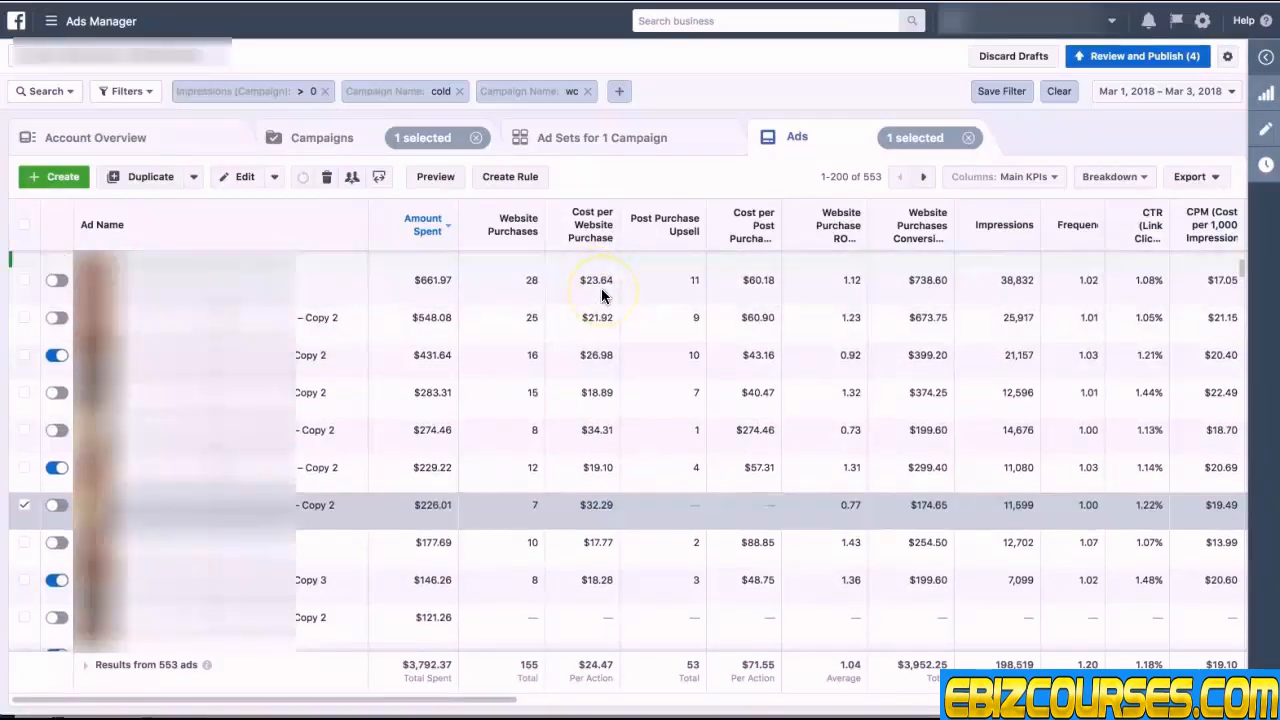
{"action": "left_click", "coordinate": [612, 277]}
{"action": "left_click_drag", "start_coordinate": [612, 267], "coordinate": [576, 267]}
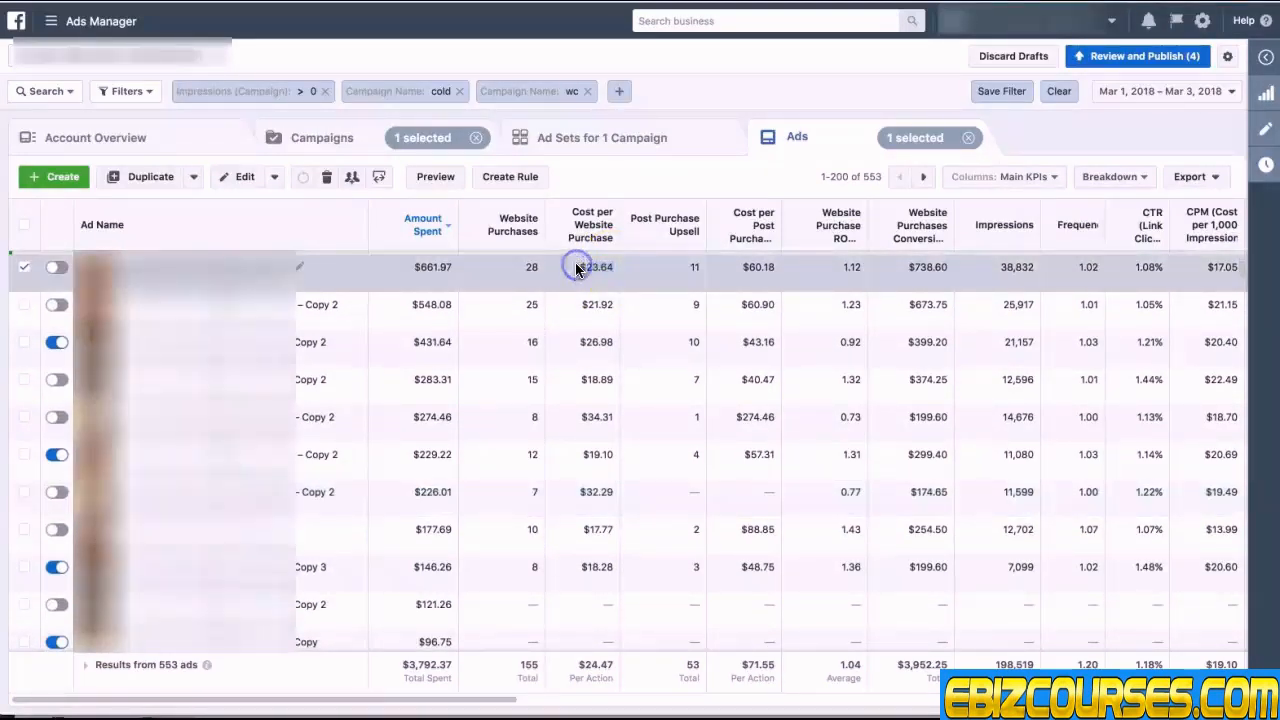
{"action": "left_click", "coordinate": [619, 266]}
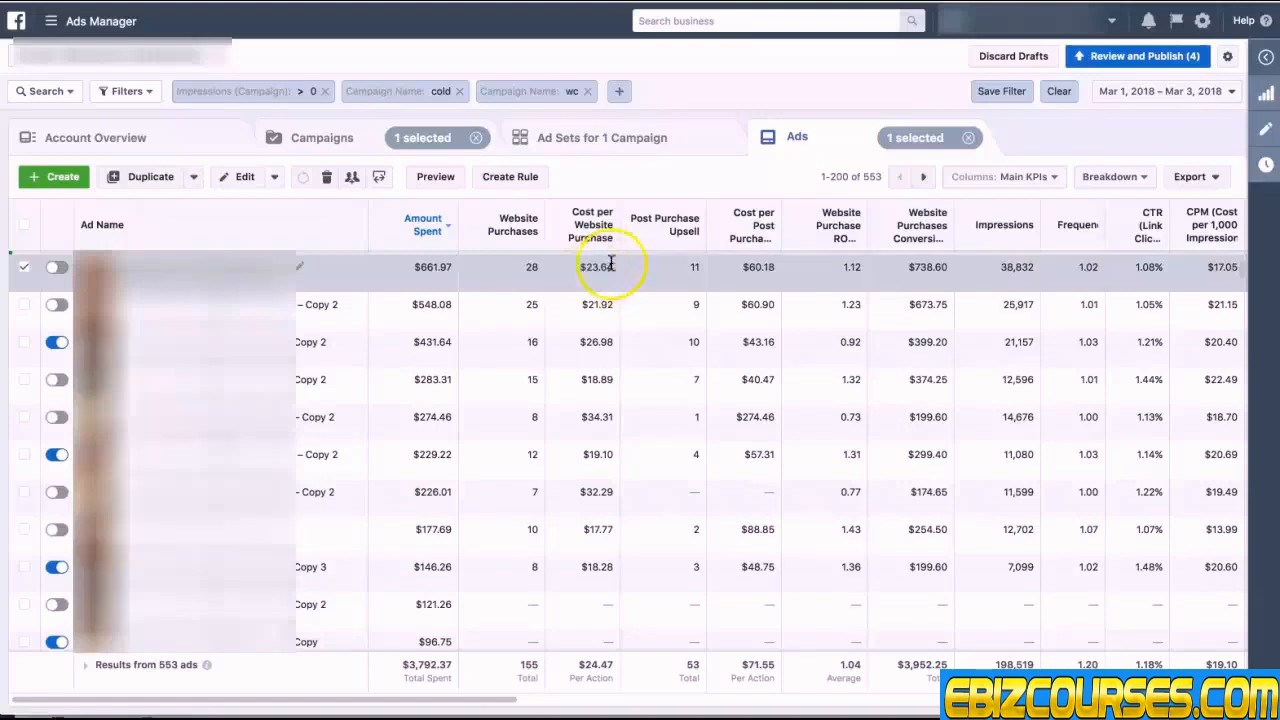
Step: Turn on the top-spending ad and dismiss the publish notification
{"action": "left_click", "coordinate": [97, 305]}
{"action": "left_click", "coordinate": [57, 267]}
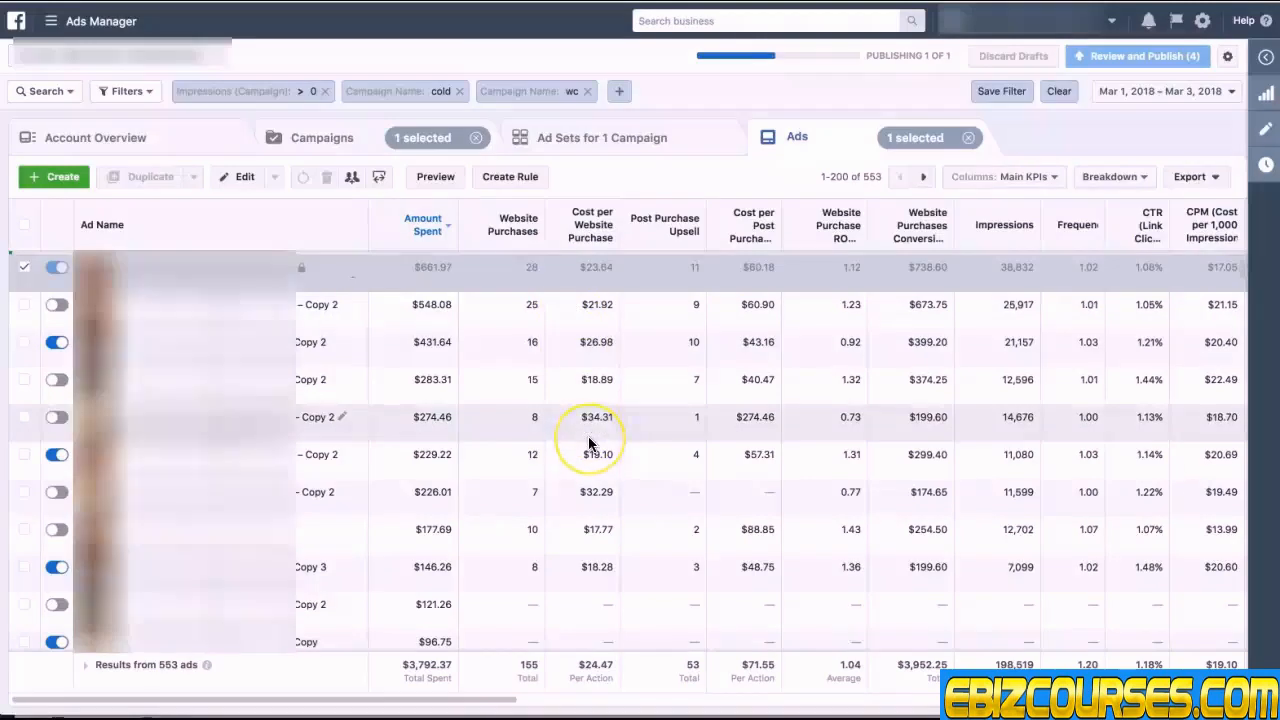
{"action": "scroll", "coordinate": [588, 437], "scroll_direction": "down", "scroll_amount": 3}
{"action": "scroll", "coordinate": [588, 441], "scroll_direction": "down", "scroll_amount": 1}
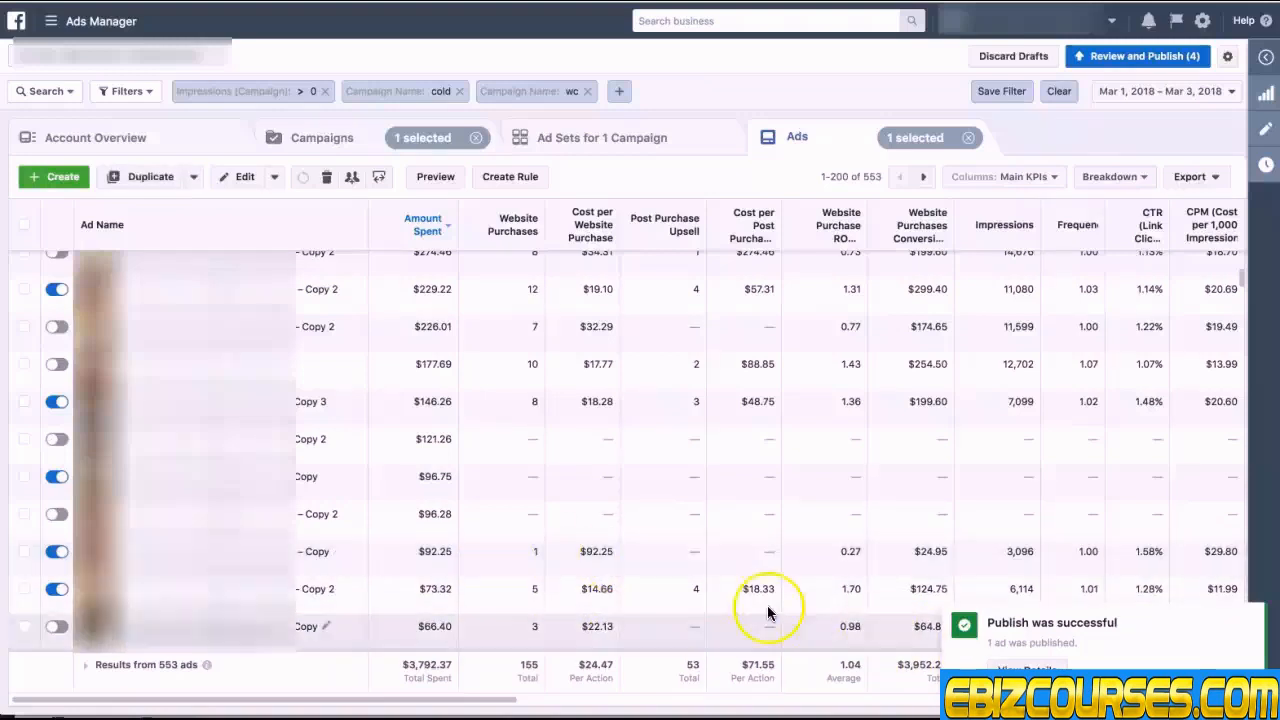
{"action": "left_click", "coordinate": [1248, 619]}
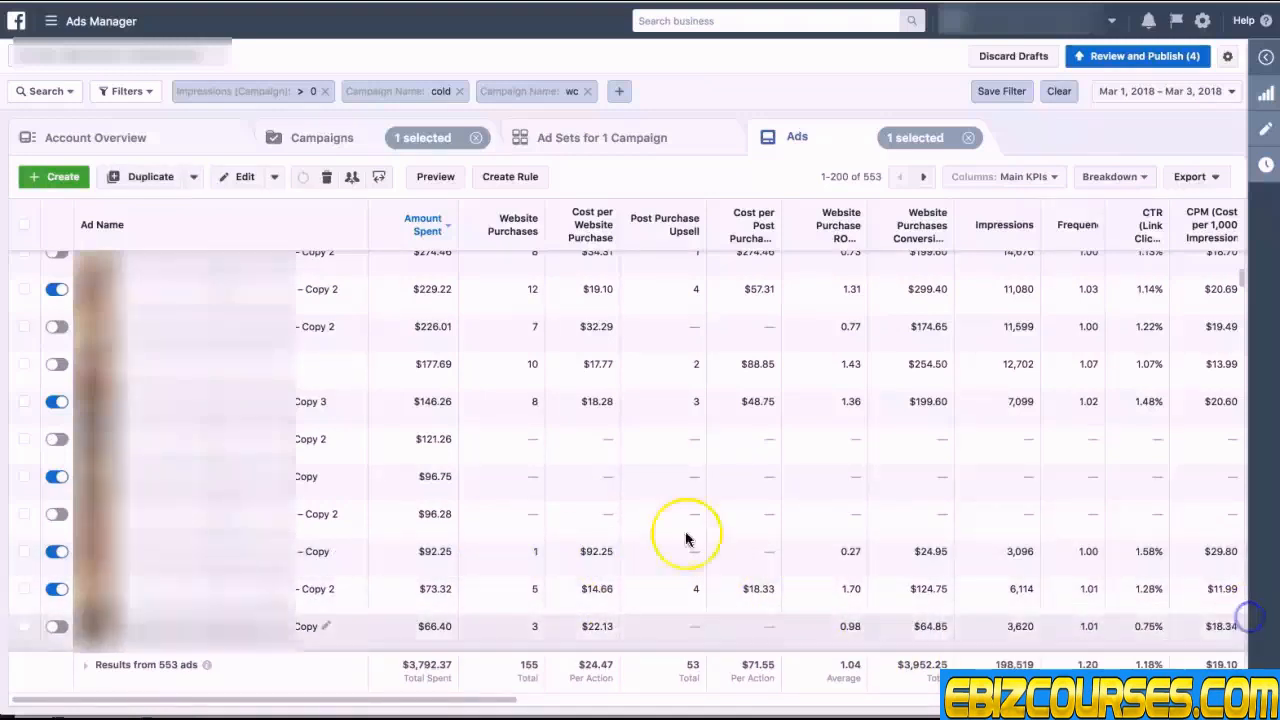
Step: Examine the cost per purchase and impressions of the lower-spending ads
{"action": "left_click_drag", "start_coordinate": [579, 553], "coordinate": [616, 555]}
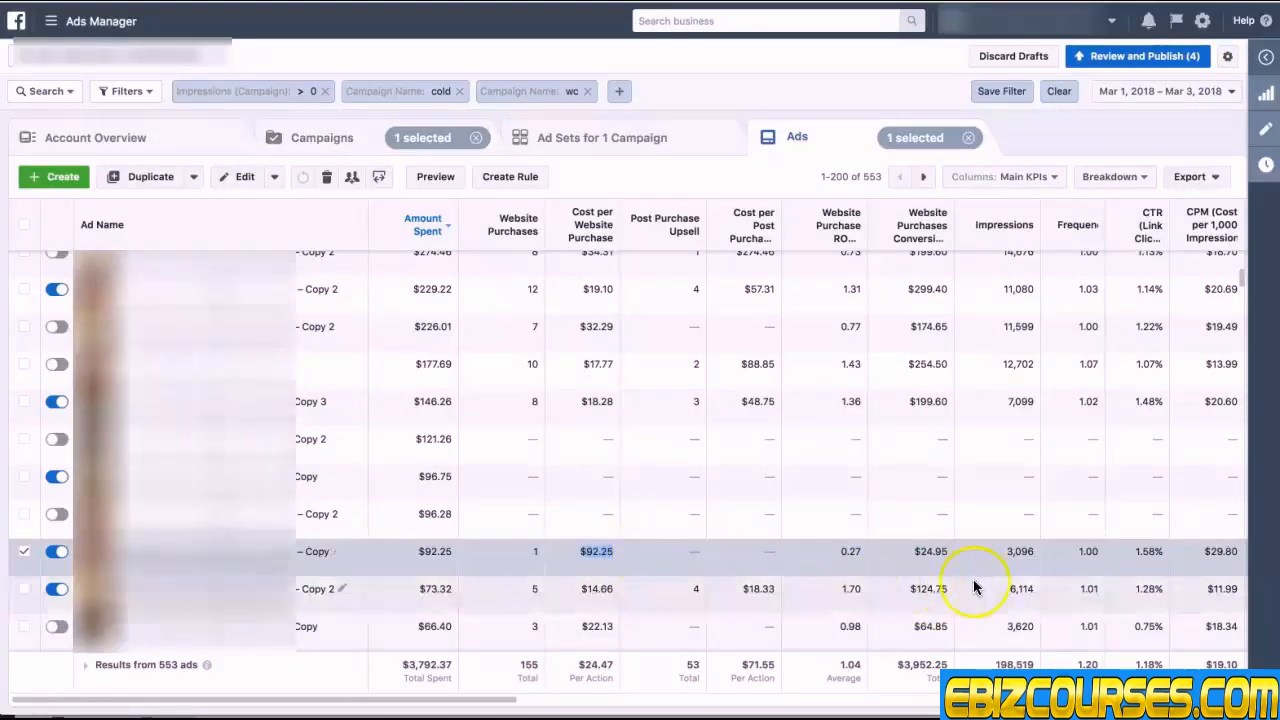
{"action": "left_click_drag", "start_coordinate": [1036, 552], "coordinate": [1010, 549]}
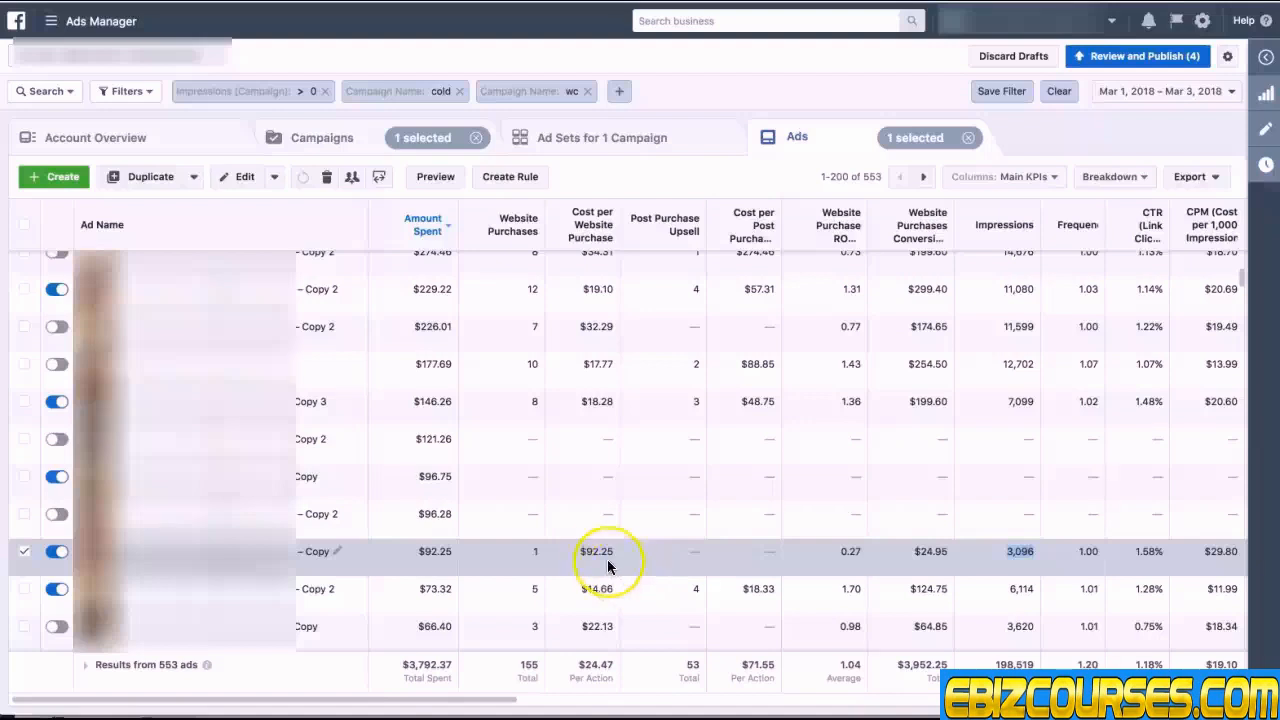
{"action": "left_click_drag", "start_coordinate": [610, 556], "coordinate": [580, 553]}
{"action": "left_click_drag", "start_coordinate": [581, 552], "coordinate": [609, 551]}
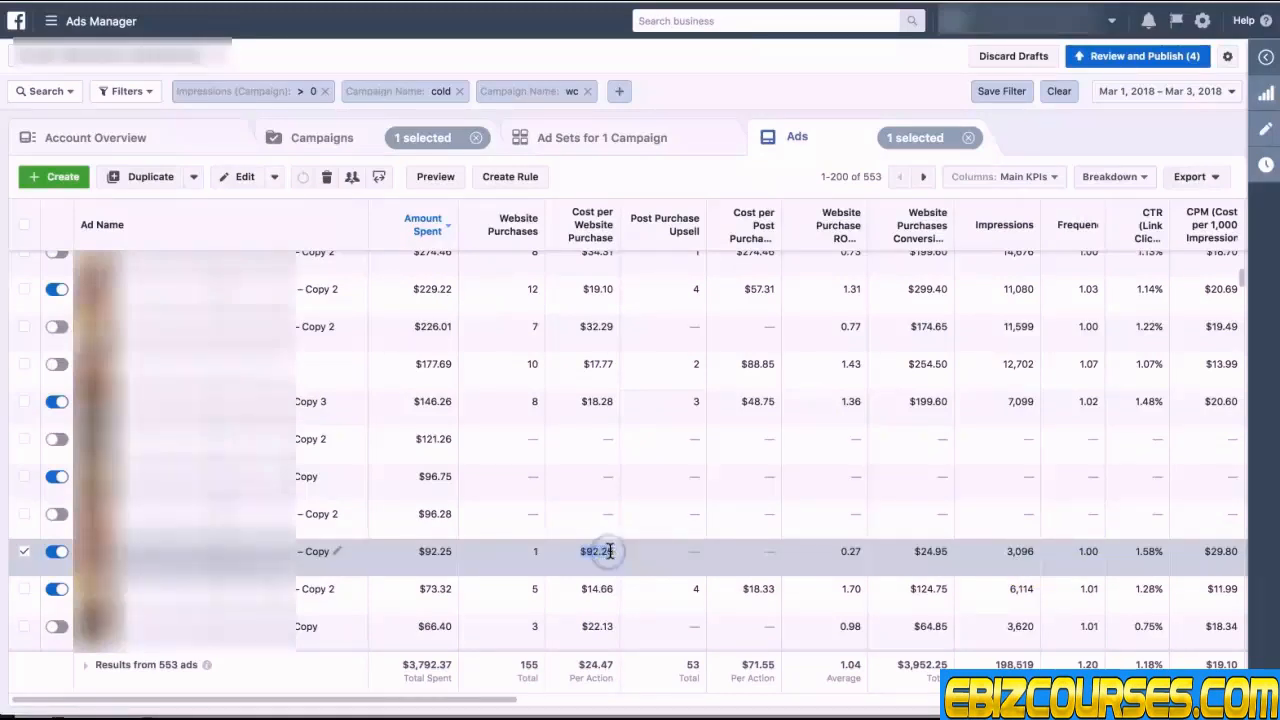
{"action": "left_click", "coordinate": [609, 551]}
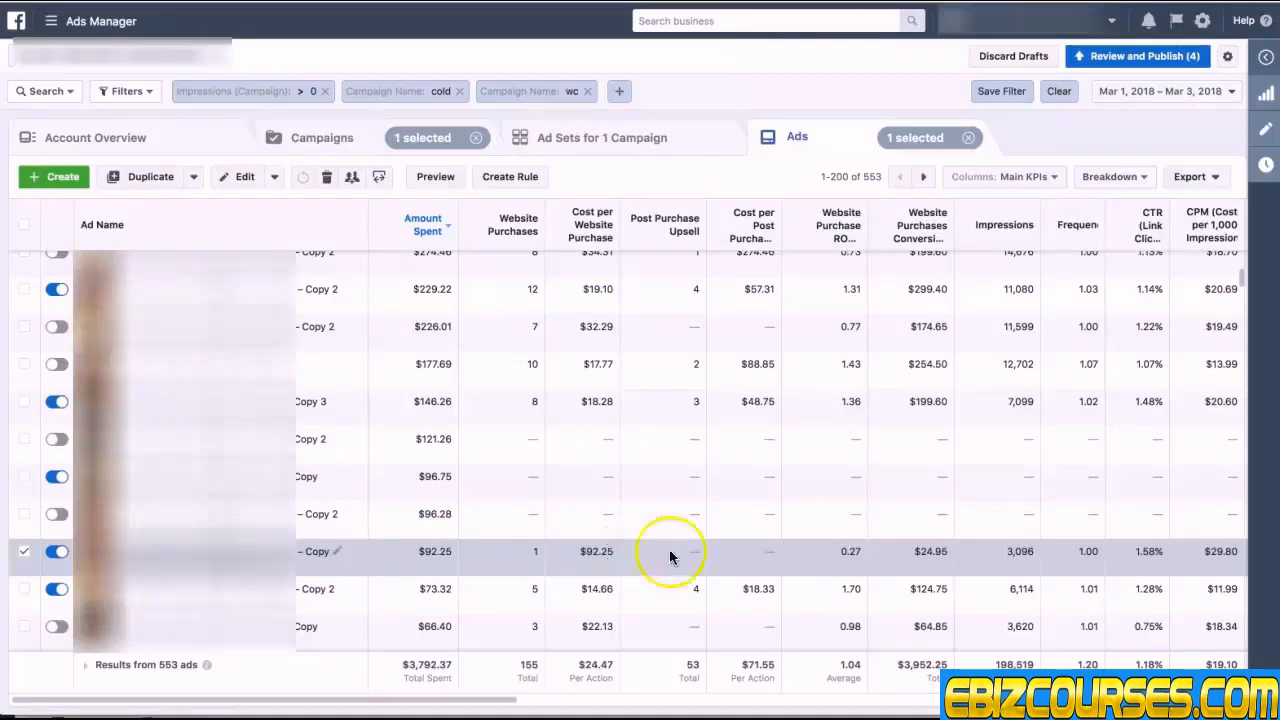
{"action": "left_click_drag", "start_coordinate": [581, 551], "coordinate": [611, 551]}
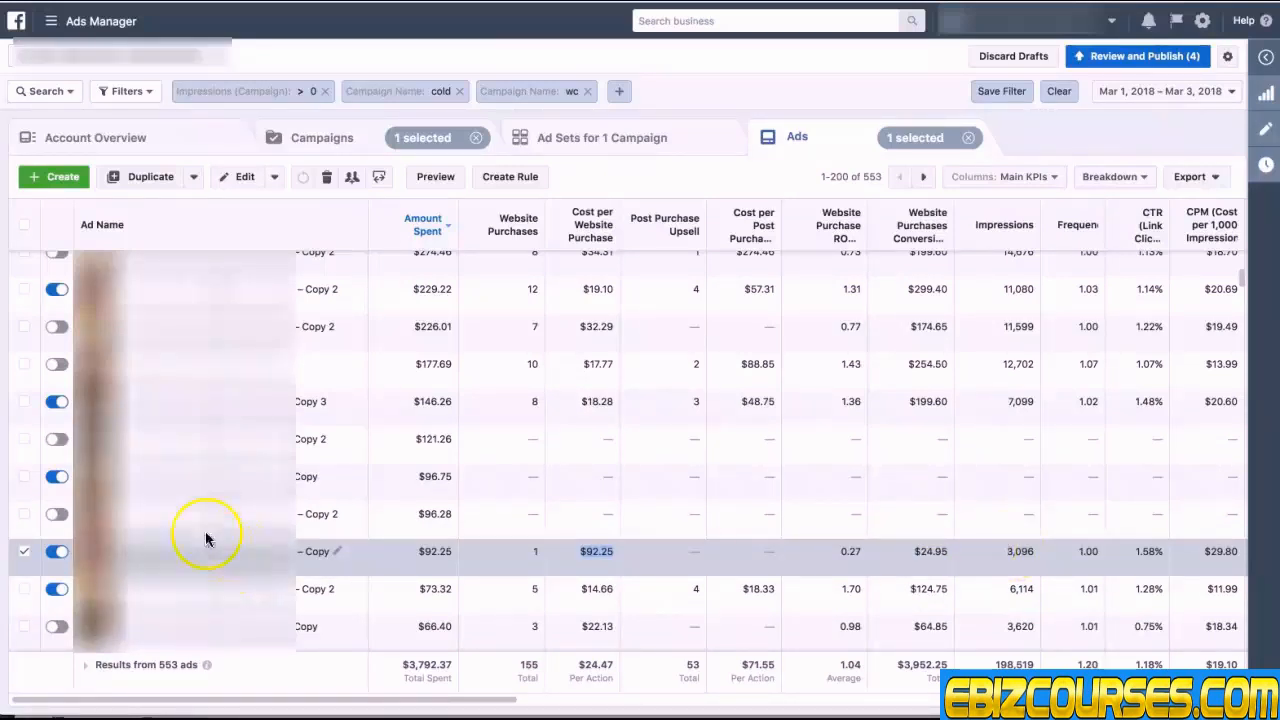
{"action": "left_click", "coordinate": [24, 557]}
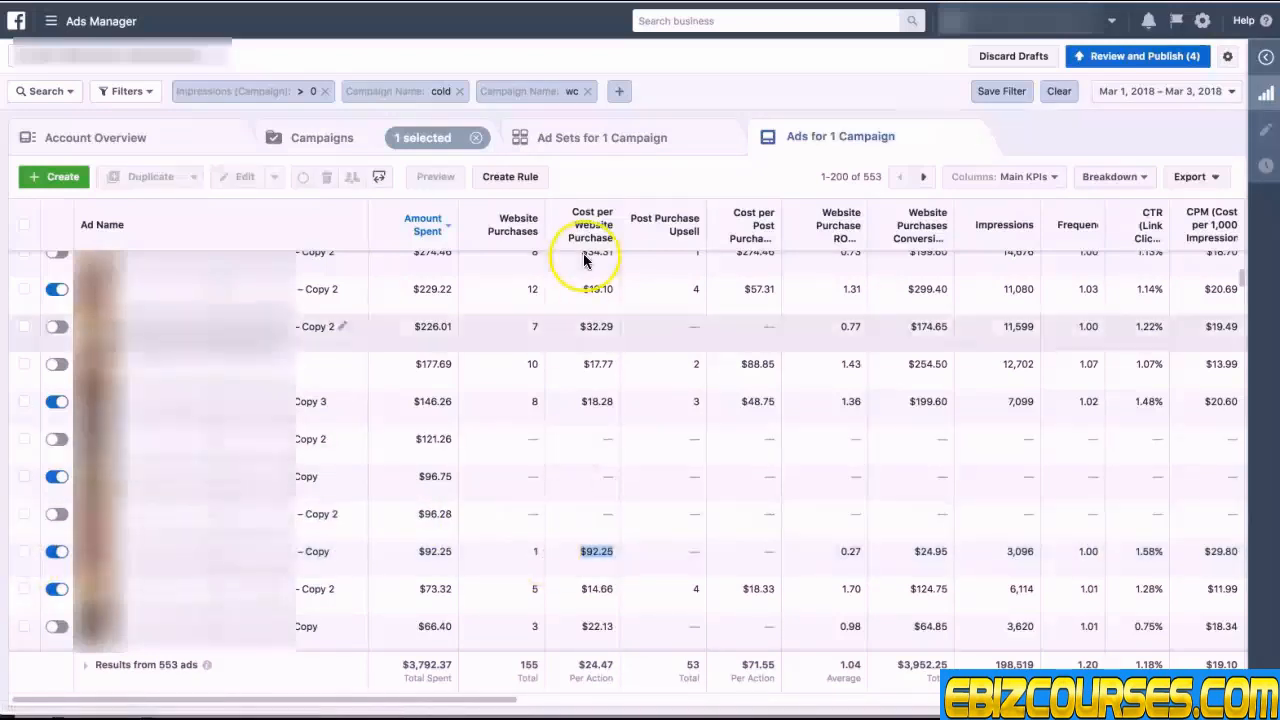
{"action": "scroll", "coordinate": [598, 495], "scroll_direction": "down", "scroll_amount": 3}
{"action": "scroll", "coordinate": [598, 495], "scroll_direction": "up", "scroll_amount": 2}
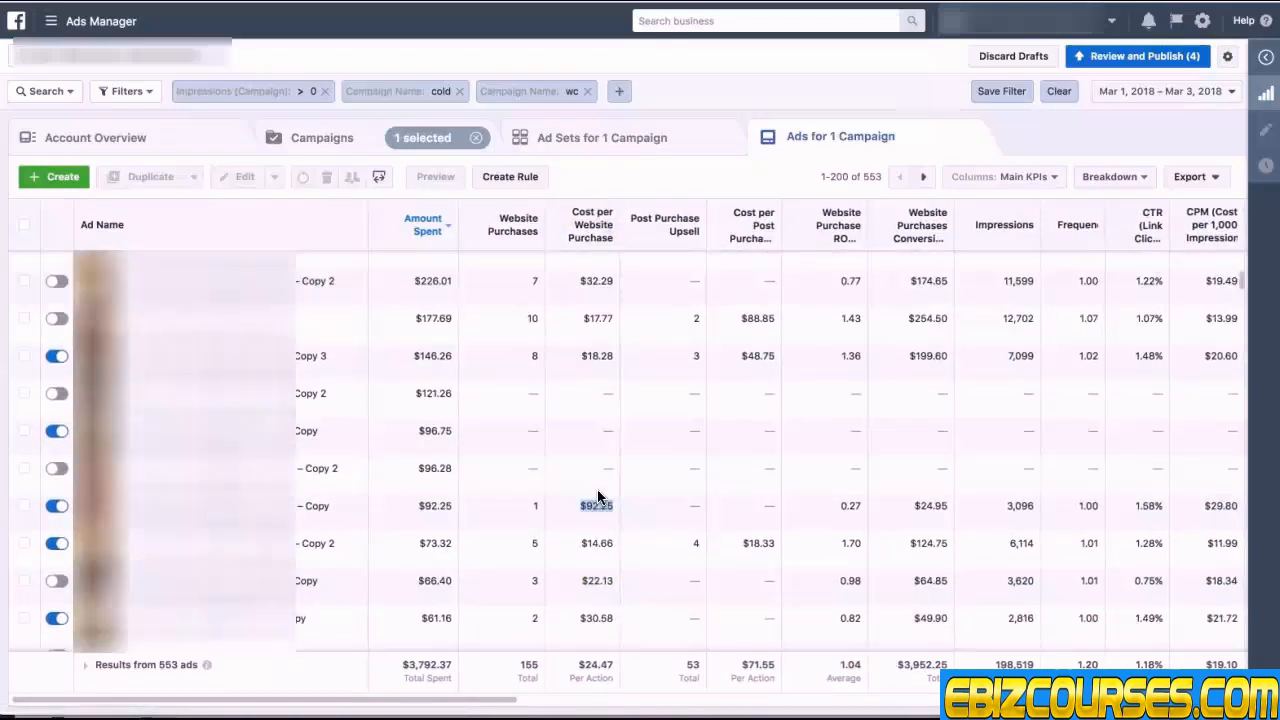
{"action": "scroll", "coordinate": [591, 356], "scroll_direction": "up", "scroll_amount": 3}
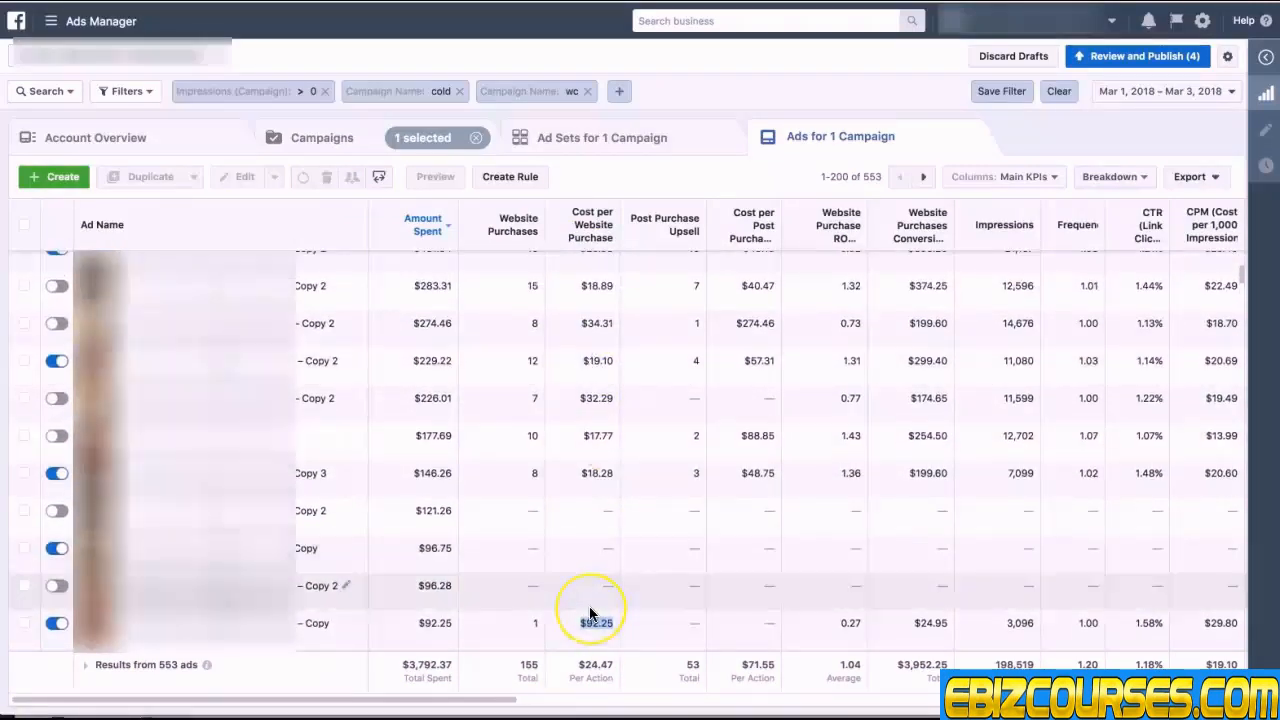
{"action": "scroll", "coordinate": [590, 600], "scroll_direction": "down", "scroll_amount": 2}
{"action": "left_click", "coordinate": [593, 546]}
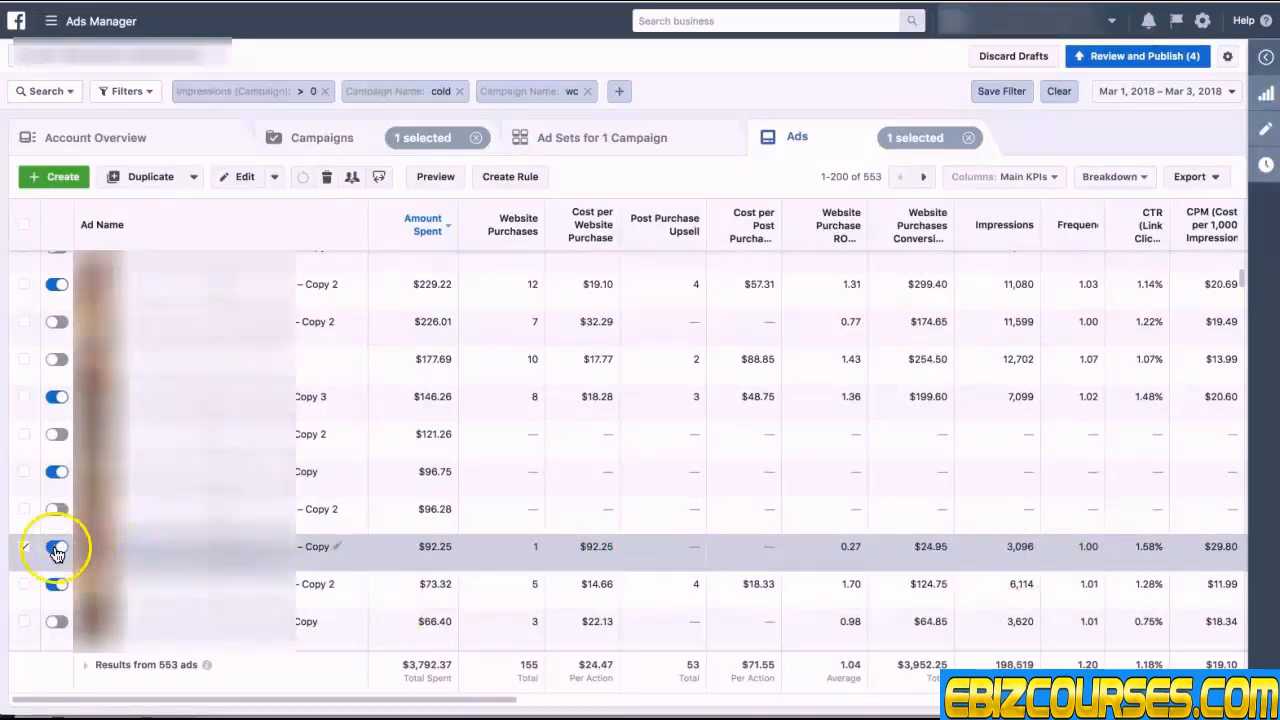
{"action": "scroll", "coordinate": [544, 540], "scroll_direction": "down", "scroll_amount": 3}
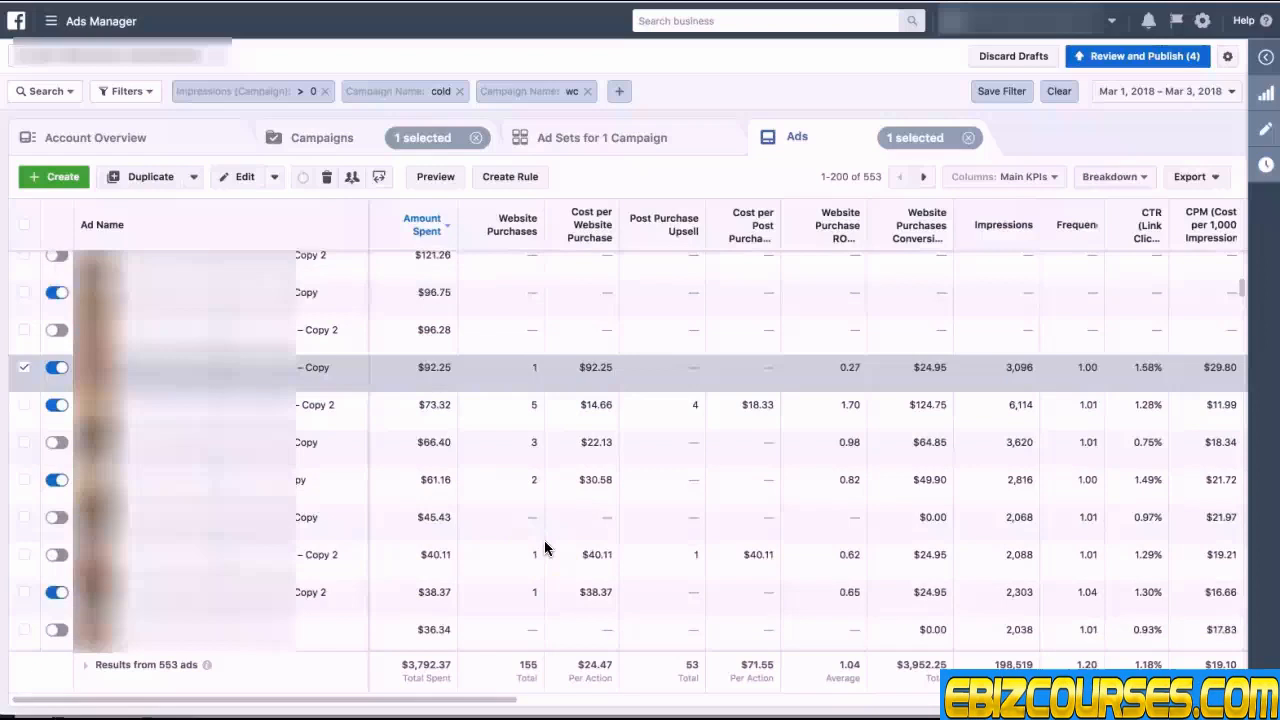
Step: Sort the ads by cost per website purchase
{"action": "left_click", "coordinate": [597, 240]}
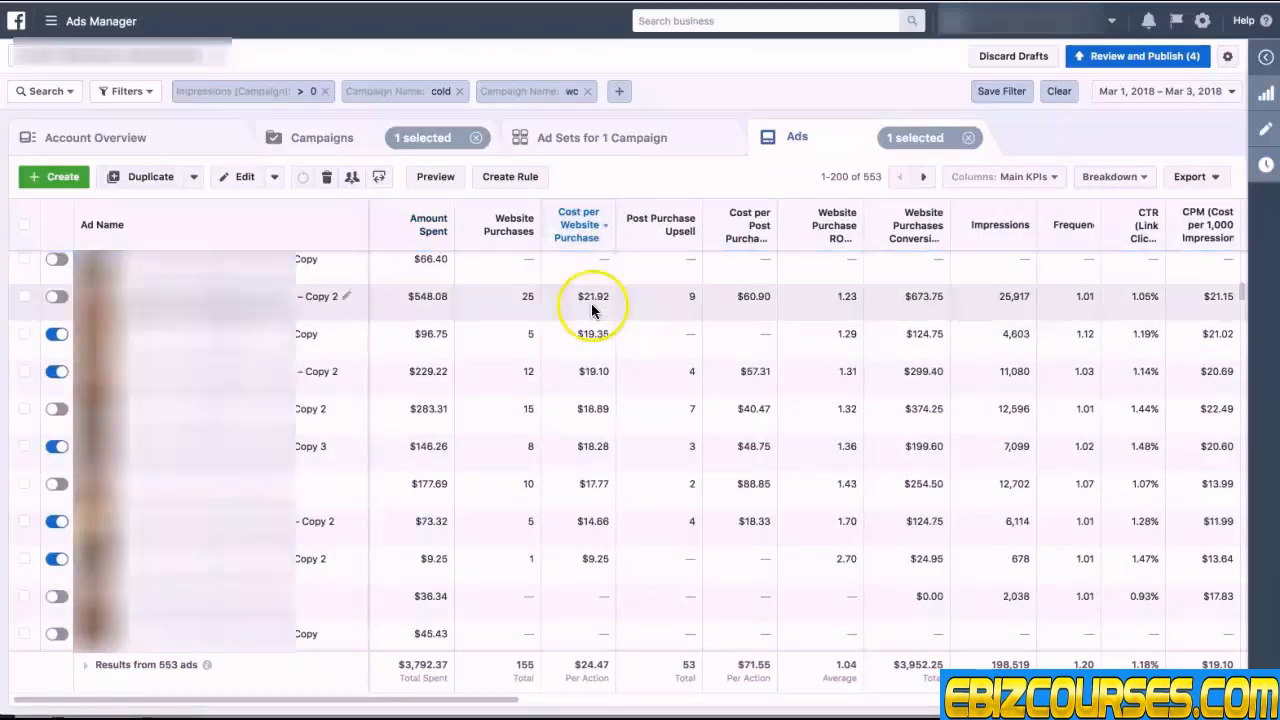
{"action": "left_click_drag", "start_coordinate": [1242, 288], "coordinate": [1242, 251]}
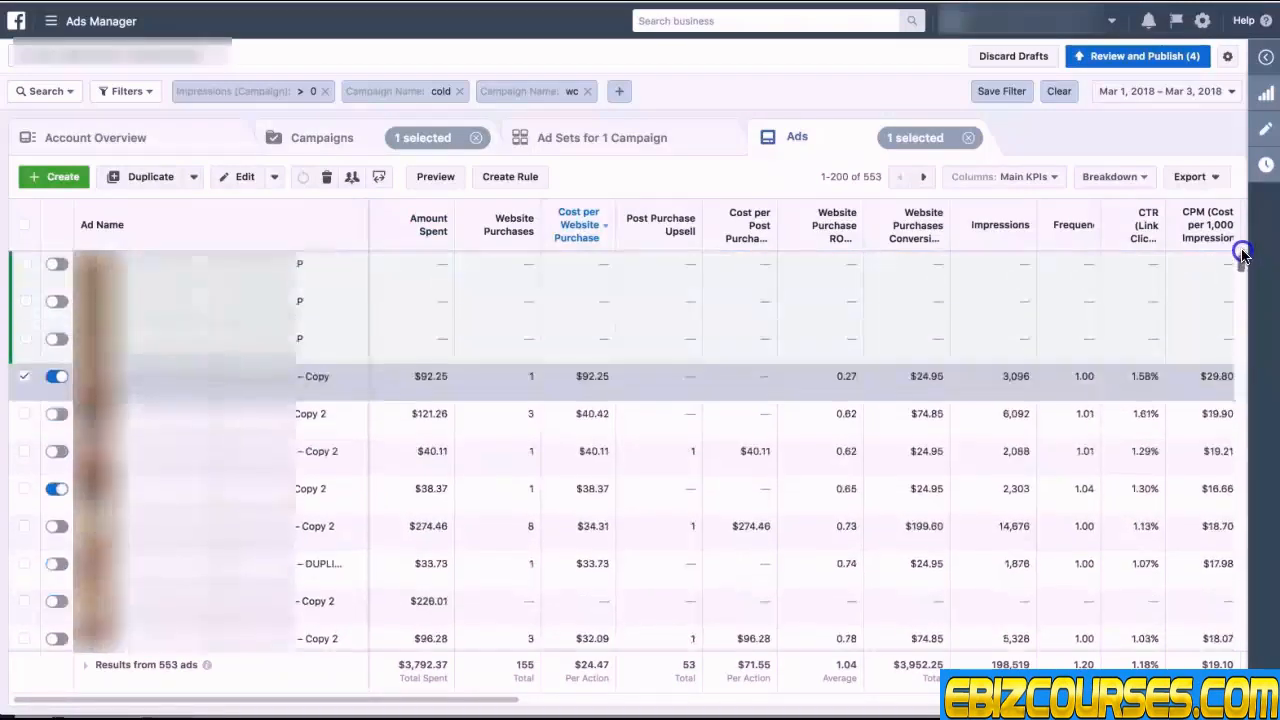
{"action": "scroll", "coordinate": [743, 503], "scroll_direction": "right", "scroll_amount": 2}
{"action": "scroll", "coordinate": [743, 503], "scroll_direction": "down", "scroll_amount": 2}
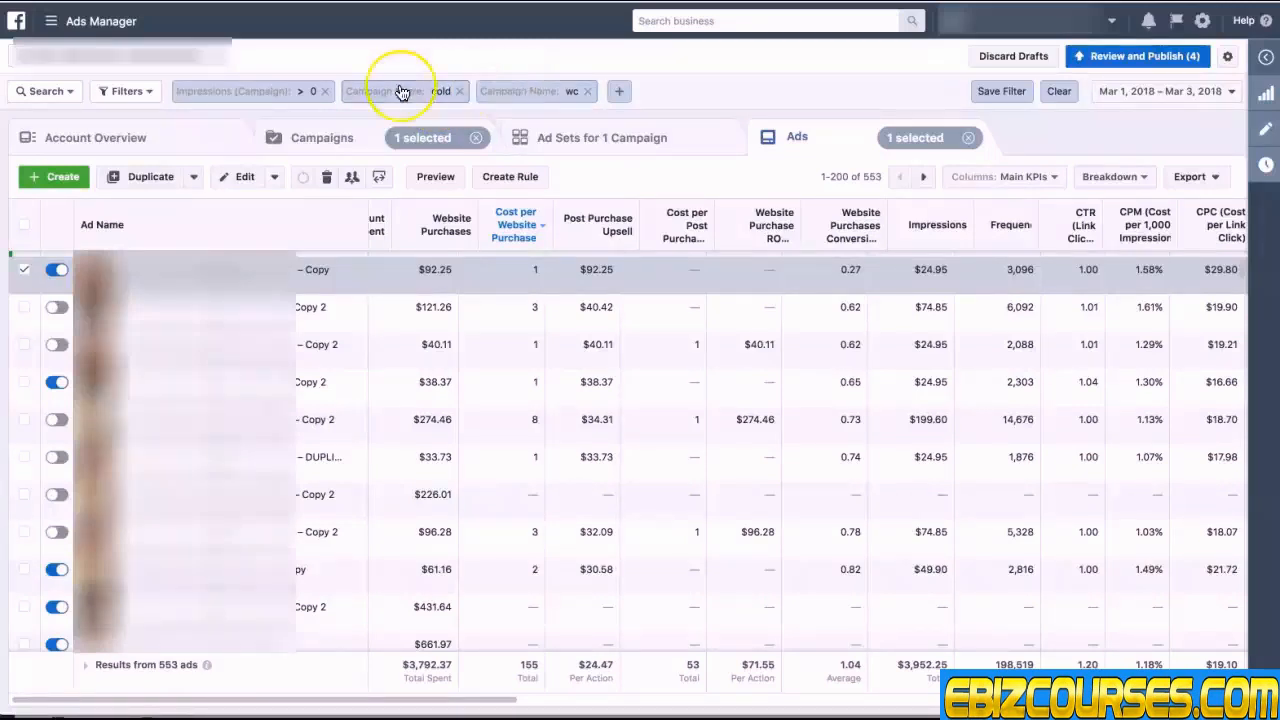
Step: Save the current filter set under the name COLD - WC 2
{"action": "left_click", "coordinate": [157, 94]}
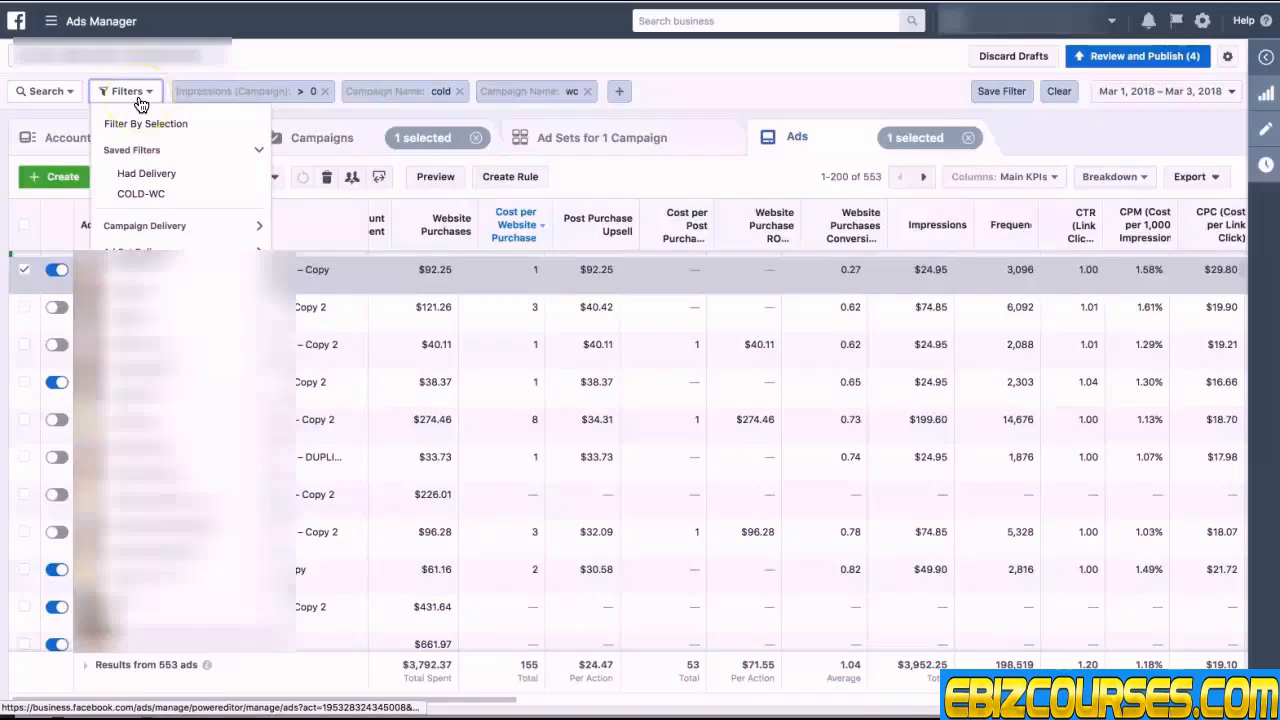
{"action": "left_click", "coordinate": [775, 91]}
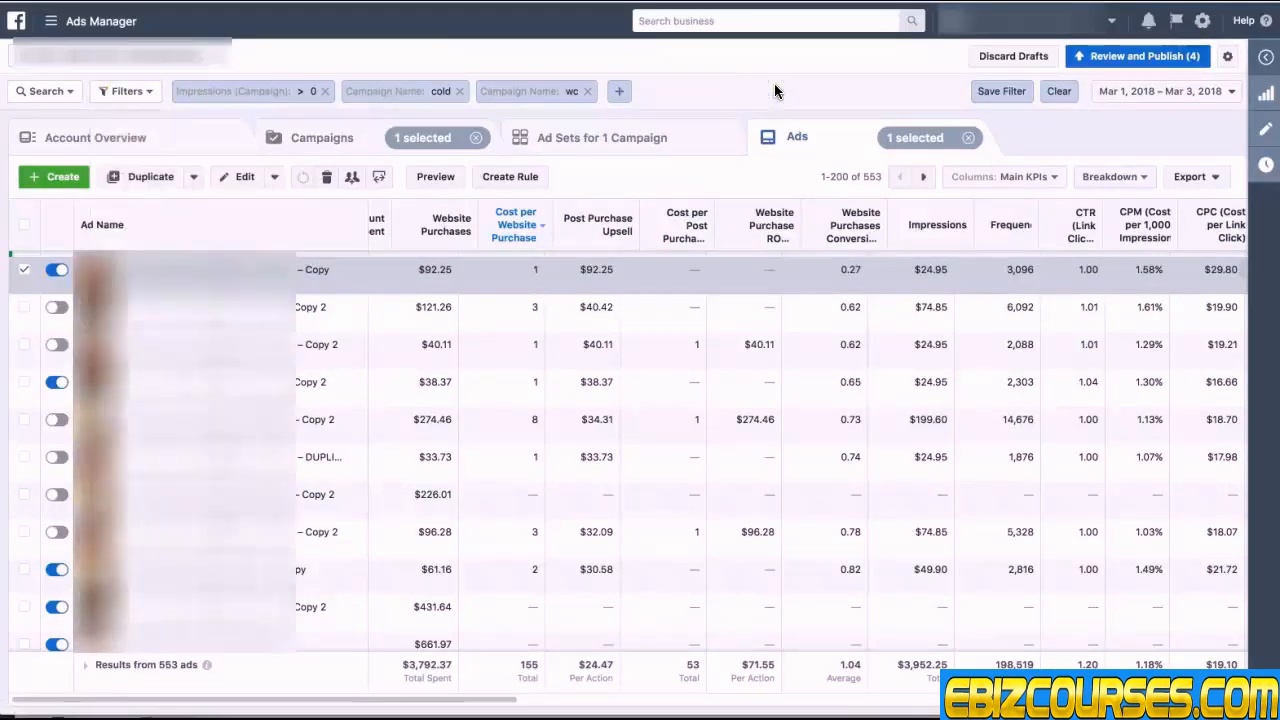
{"action": "left_click", "coordinate": [1005, 91]}
{"action": "left_click", "coordinate": [580, 259]}
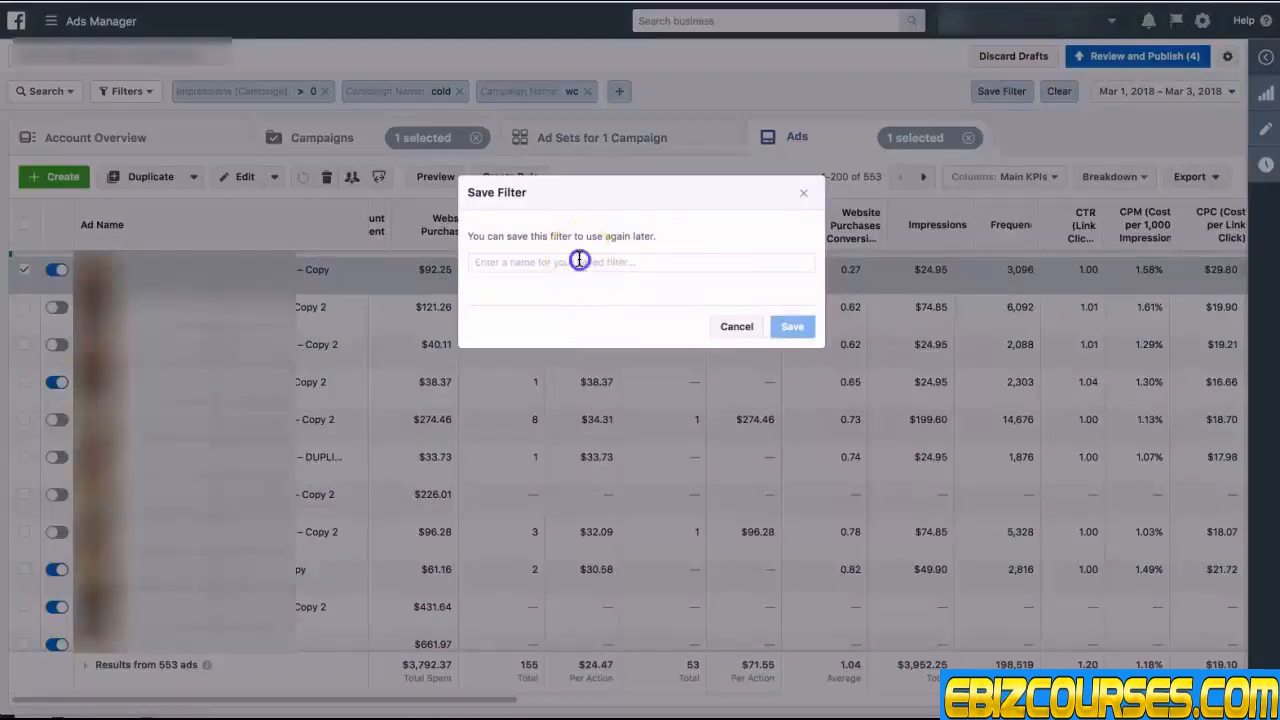
{"action": "type", "text": "COLD - WC 2"}
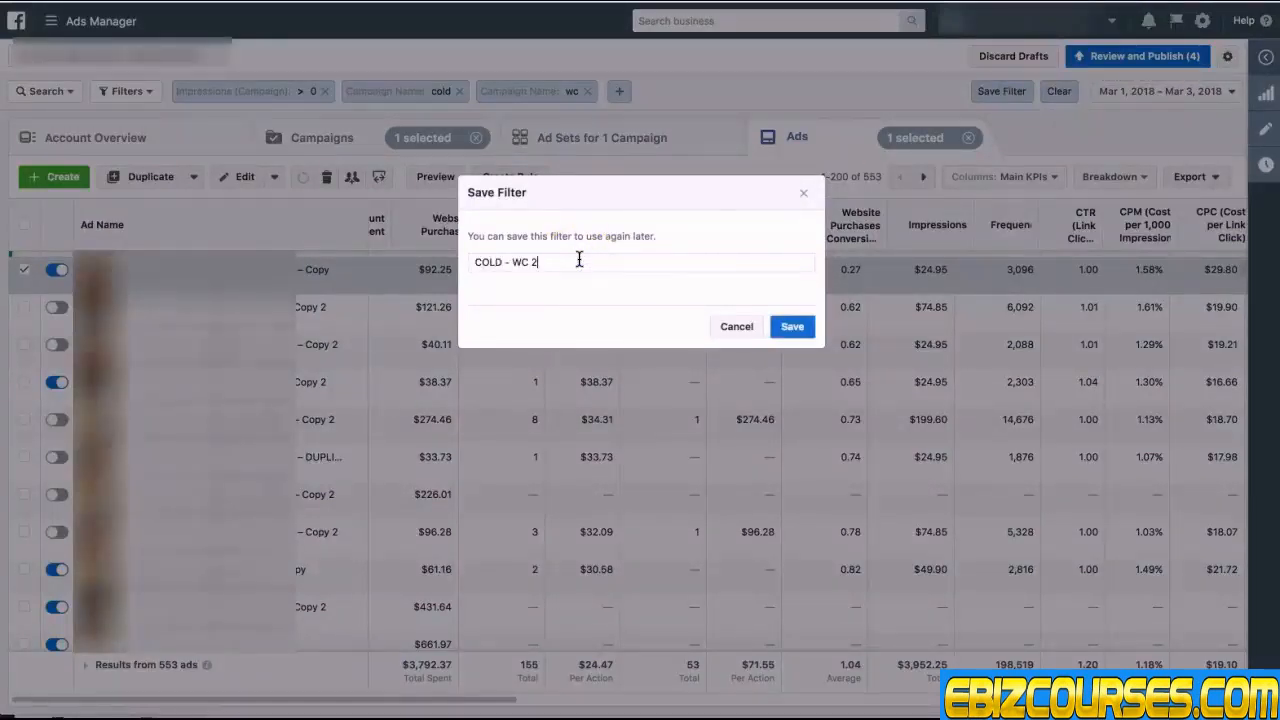
{"action": "left_click", "coordinate": [792, 326]}
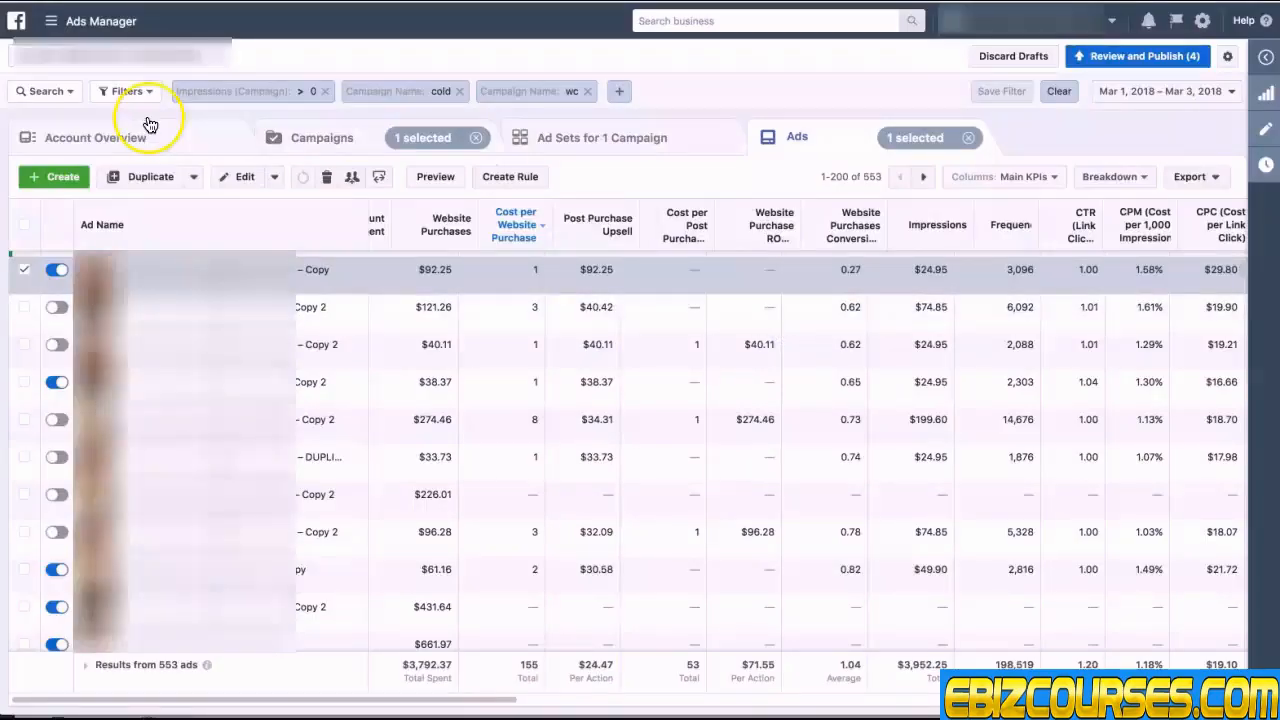
Step: Remove the active filters and reapply them from the saved COLD - WC 2 filter
{"action": "left_click", "coordinate": [127, 92]}
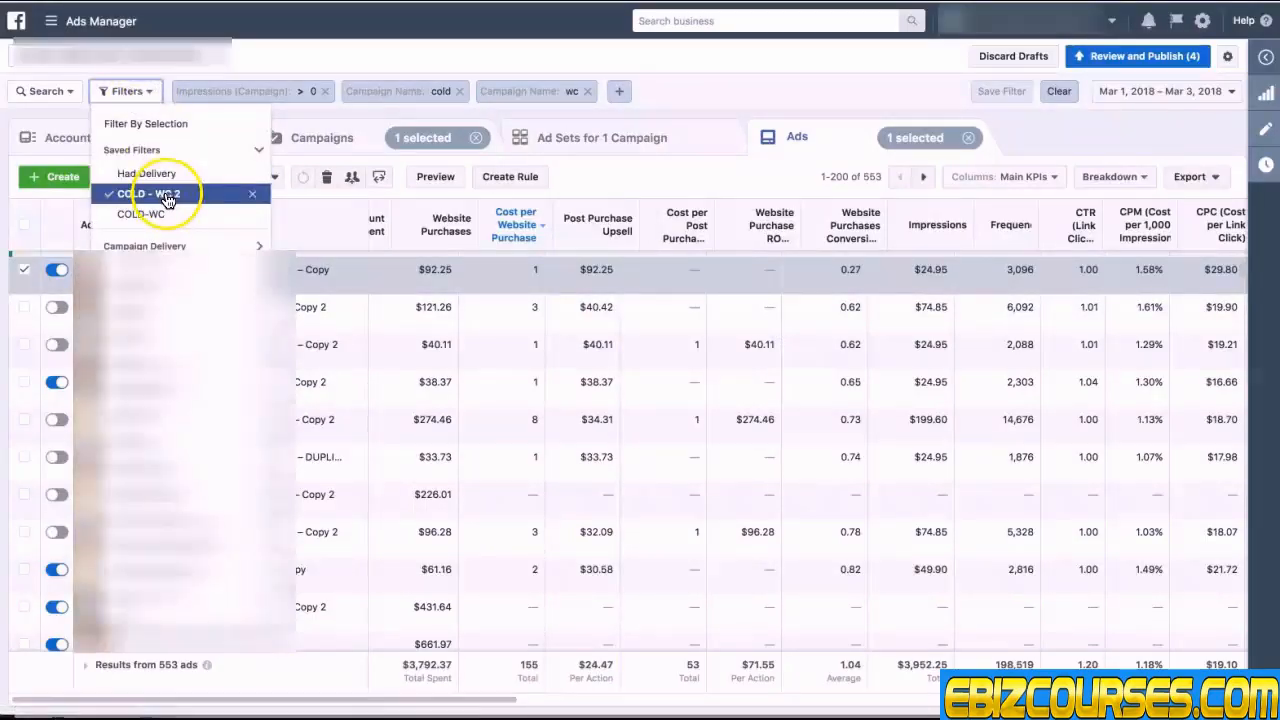
{"action": "left_click", "coordinate": [757, 58]}
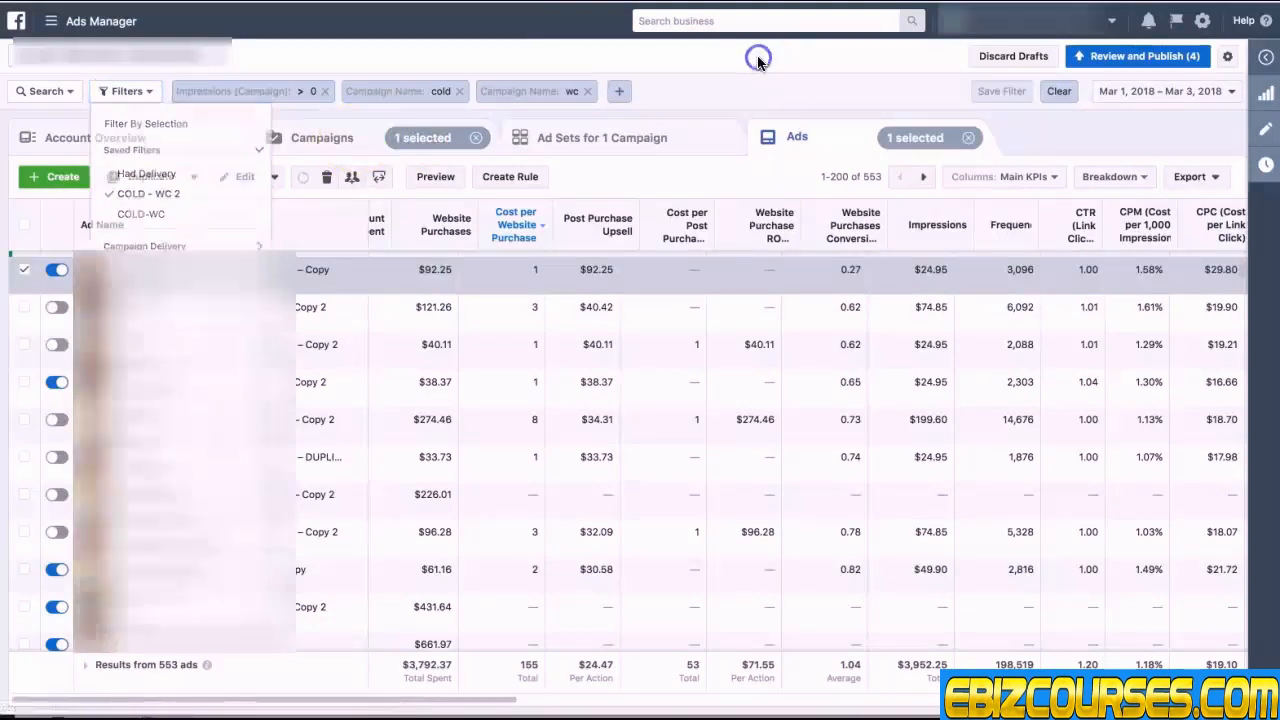
{"action": "left_click", "coordinate": [587, 91]}
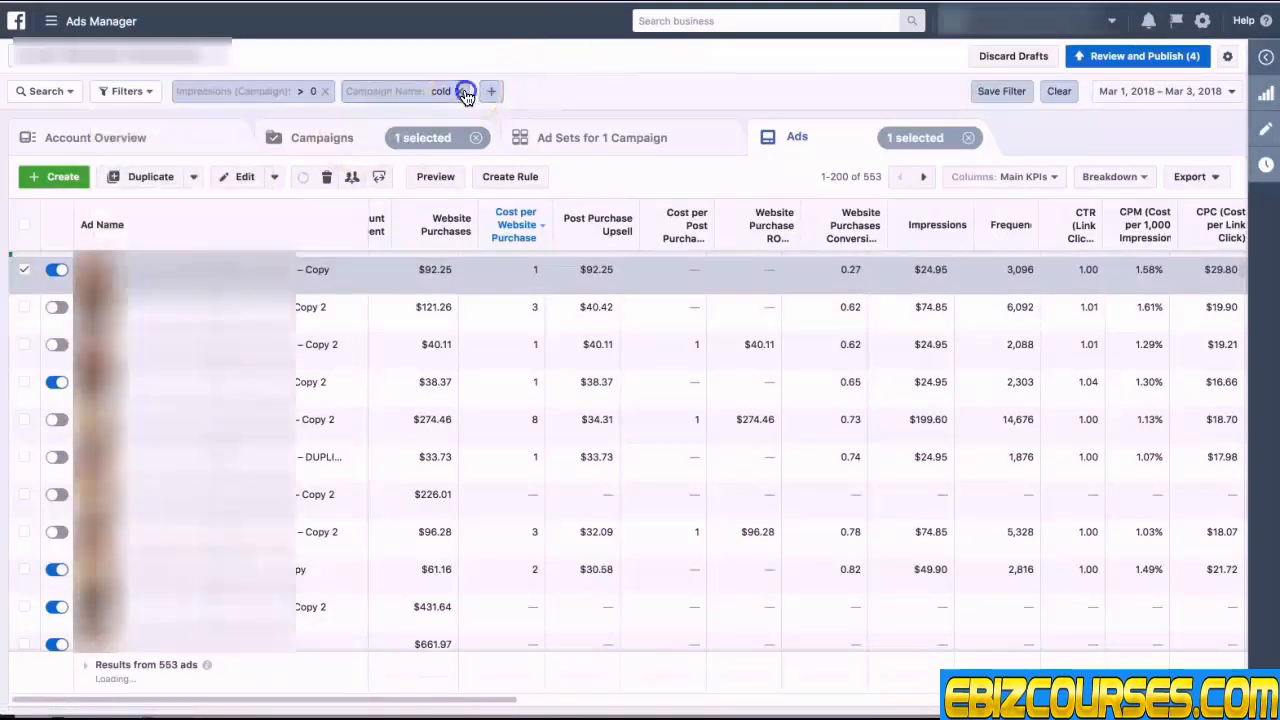
{"action": "left_click", "coordinate": [329, 92]}
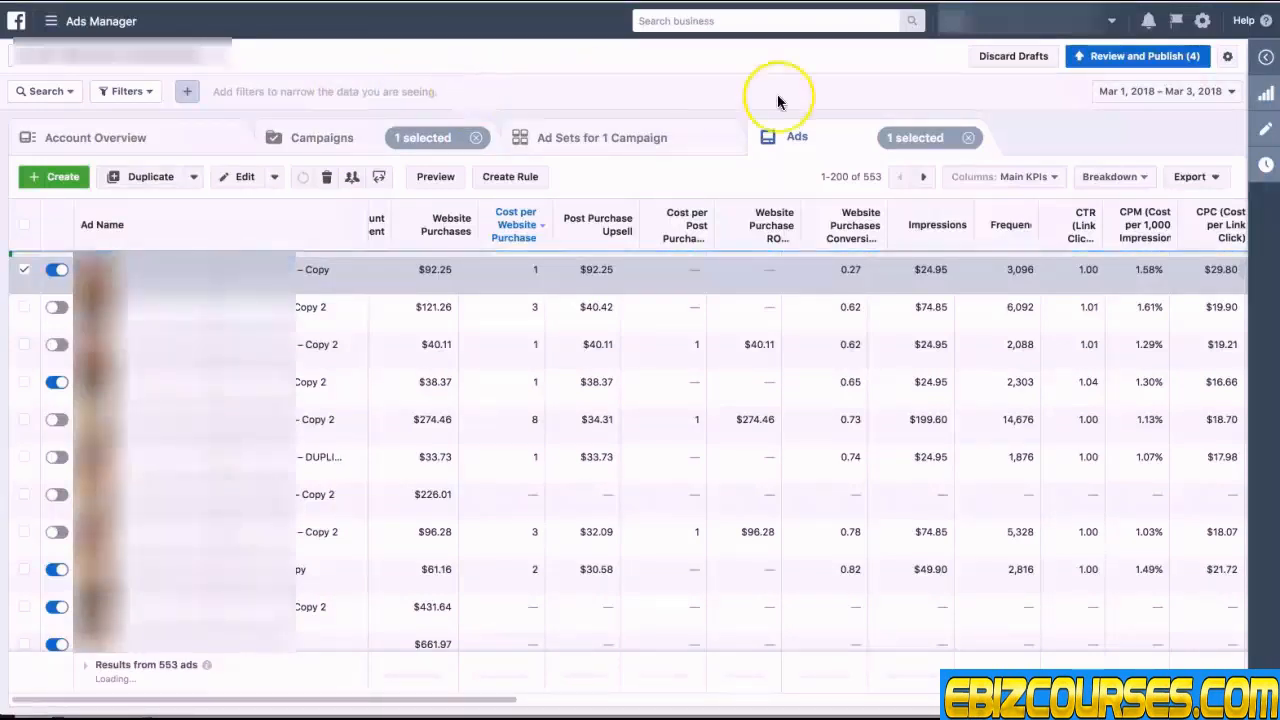
{"action": "left_click", "coordinate": [140, 93]}
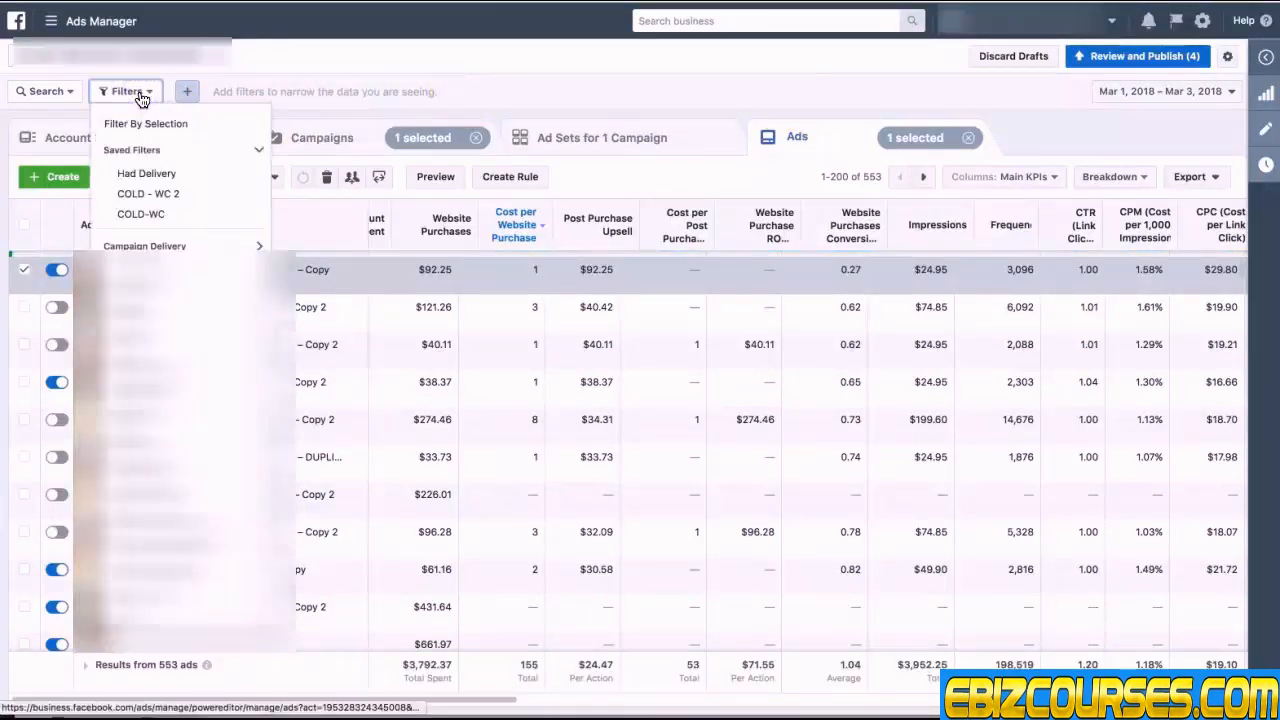
{"action": "left_click", "coordinate": [153, 196]}
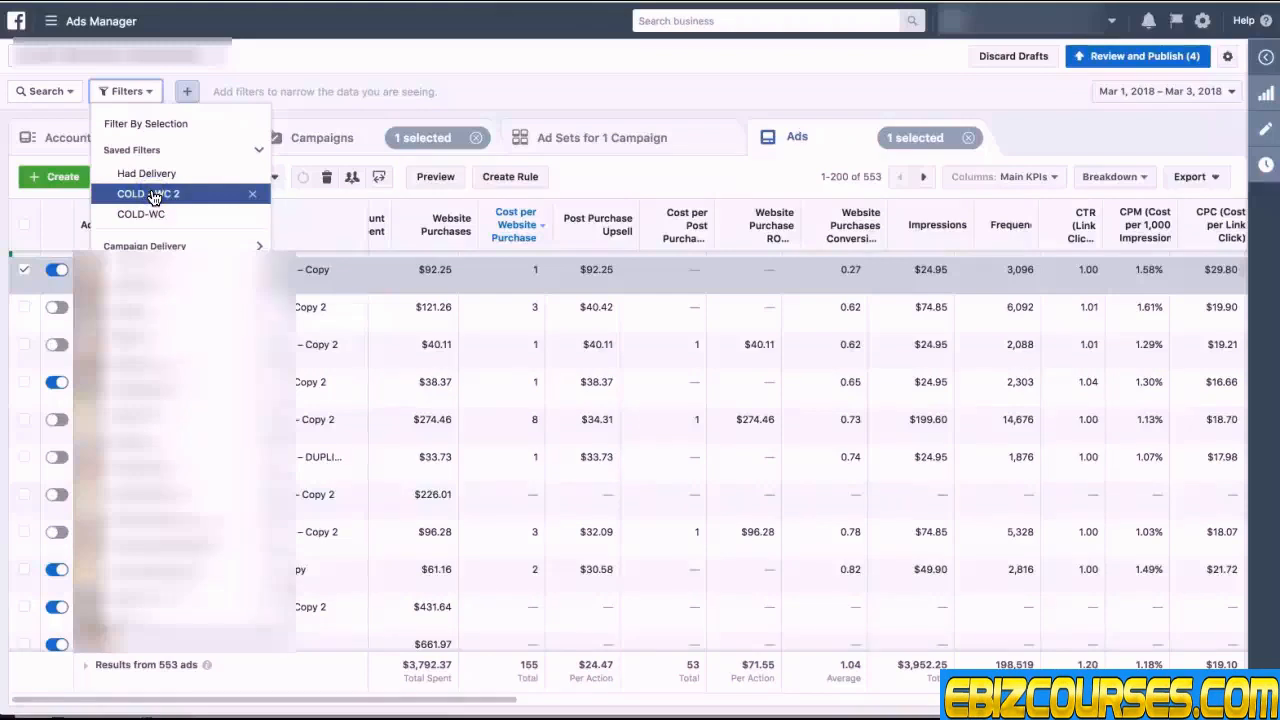
{"action": "left_click", "coordinate": [447, 90]}
{"action": "left_click", "coordinate": [608, 98]}
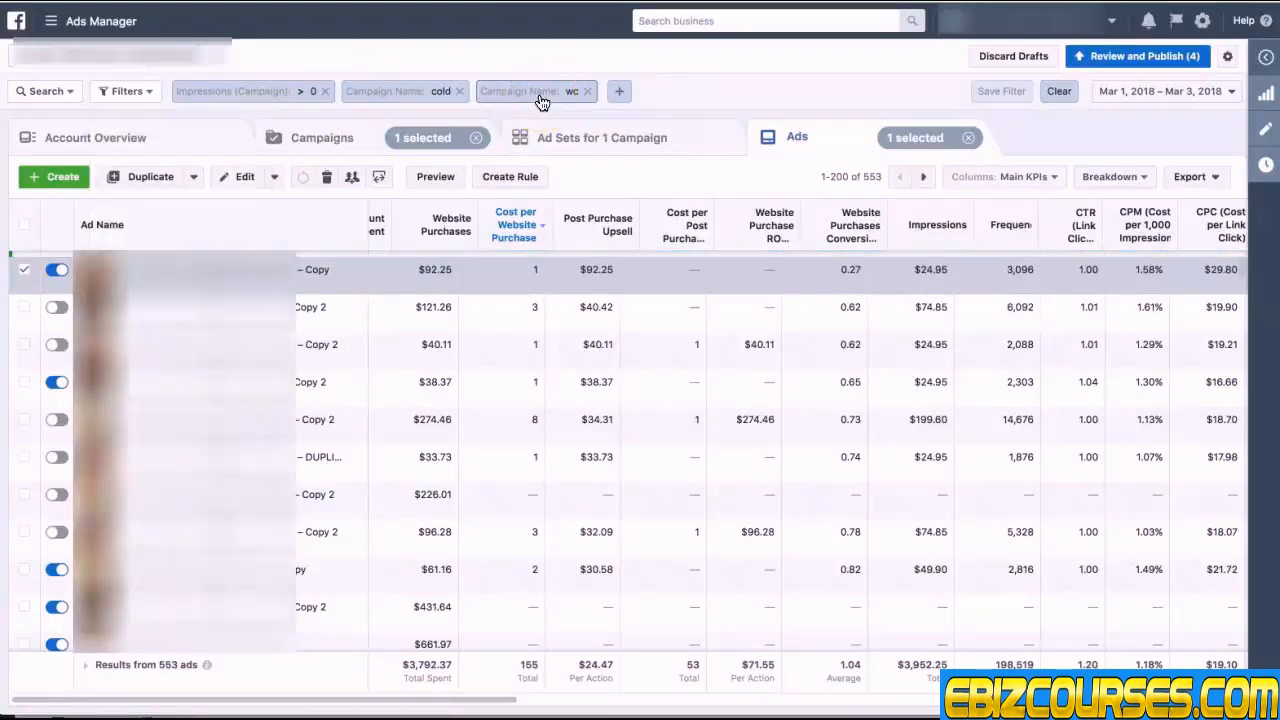
{"action": "left_click", "coordinate": [386, 110]}
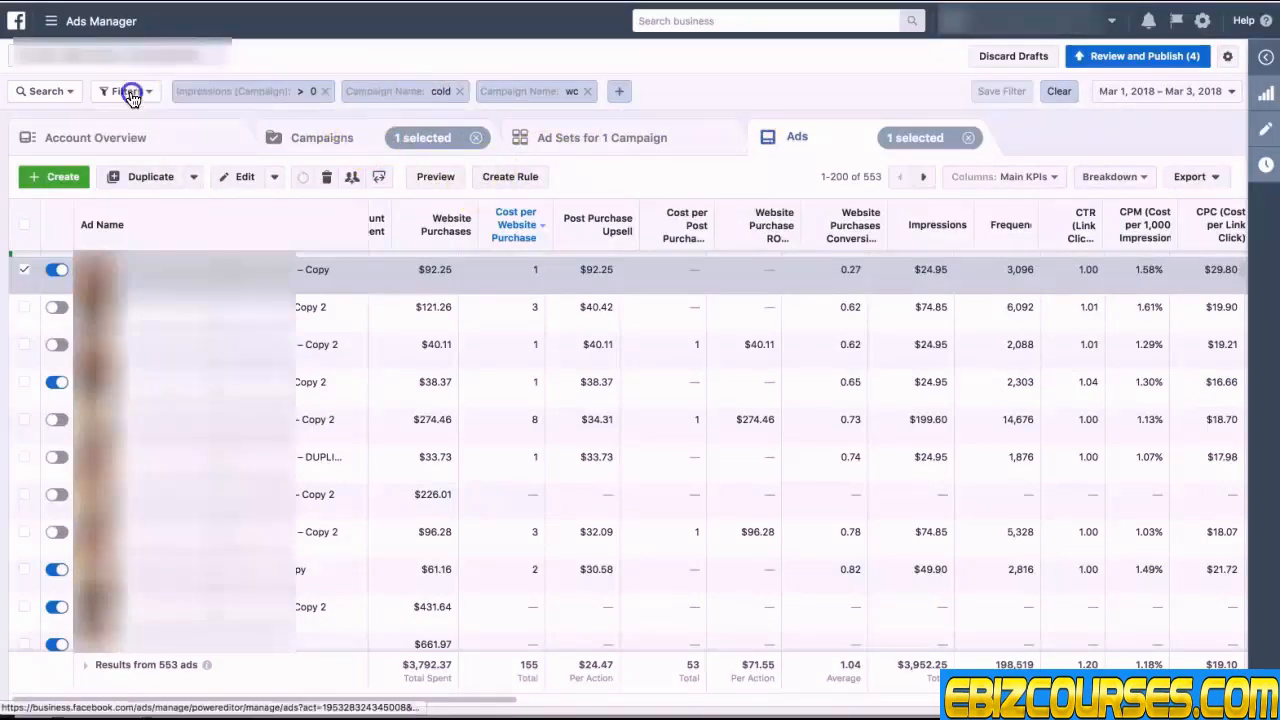
{"action": "left_click", "coordinate": [130, 93]}
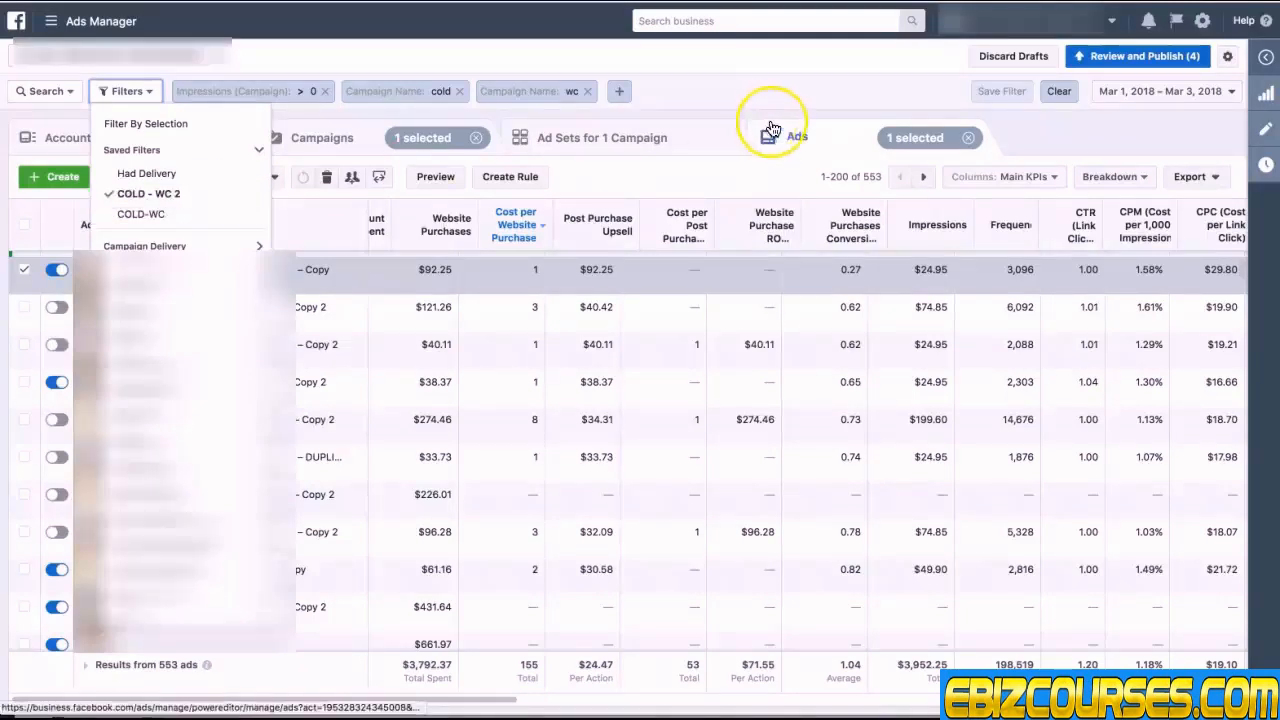
Step: Change the second campaign name filter to contain ppe instead of wc and apply it
{"action": "left_click", "coordinate": [560, 91]}
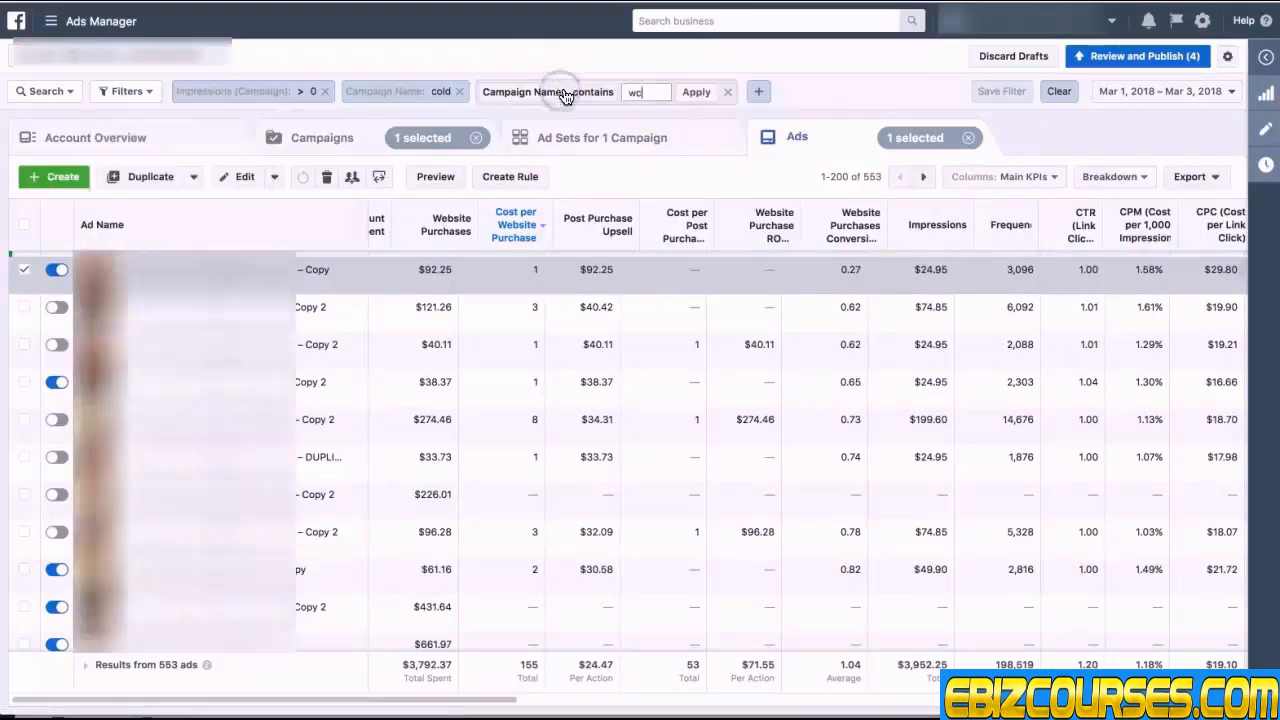
{"action": "key", "text": "BackSpace"}
{"action": "type", "text": "pe"}
{"action": "key", "text": "BackSpace"}
{"action": "key", "text": "BackSpace"}
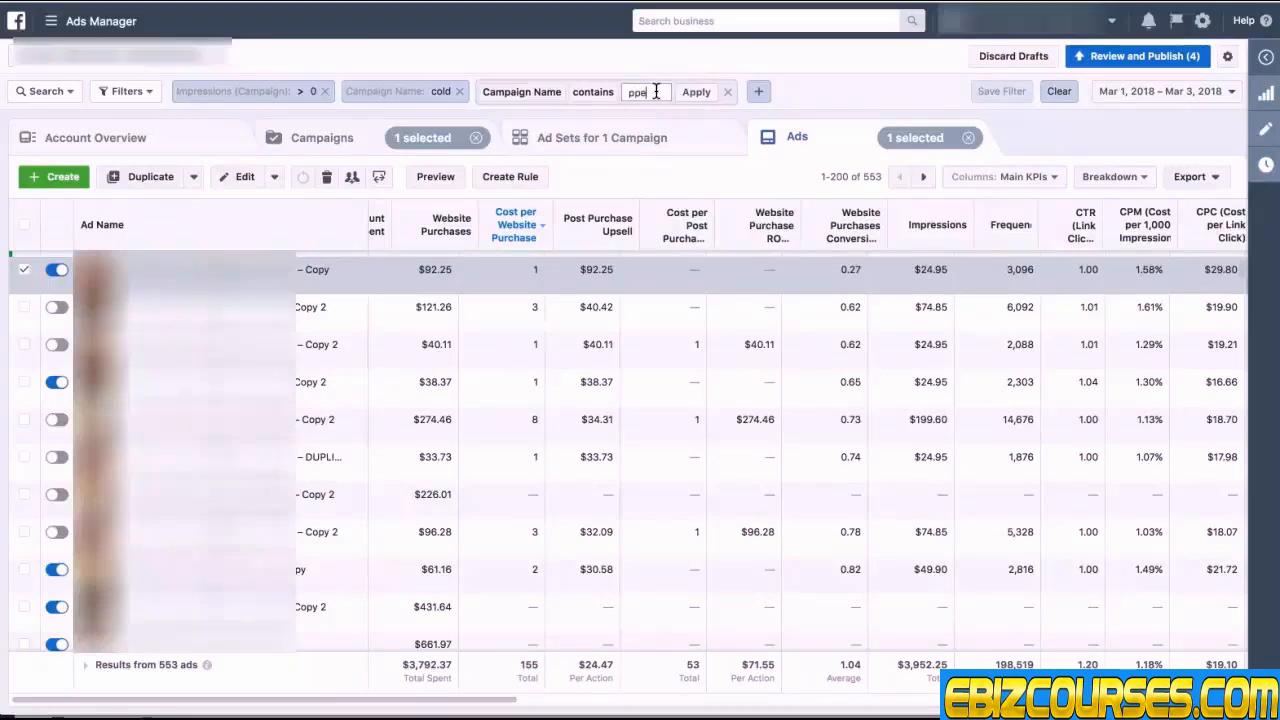
{"action": "type", "text": "pe"}
{"action": "left_click", "coordinate": [738, 86]}
Step: Clear the selected campaign so all ads matching the filters are listed
{"action": "left_click", "coordinate": [968, 137]}
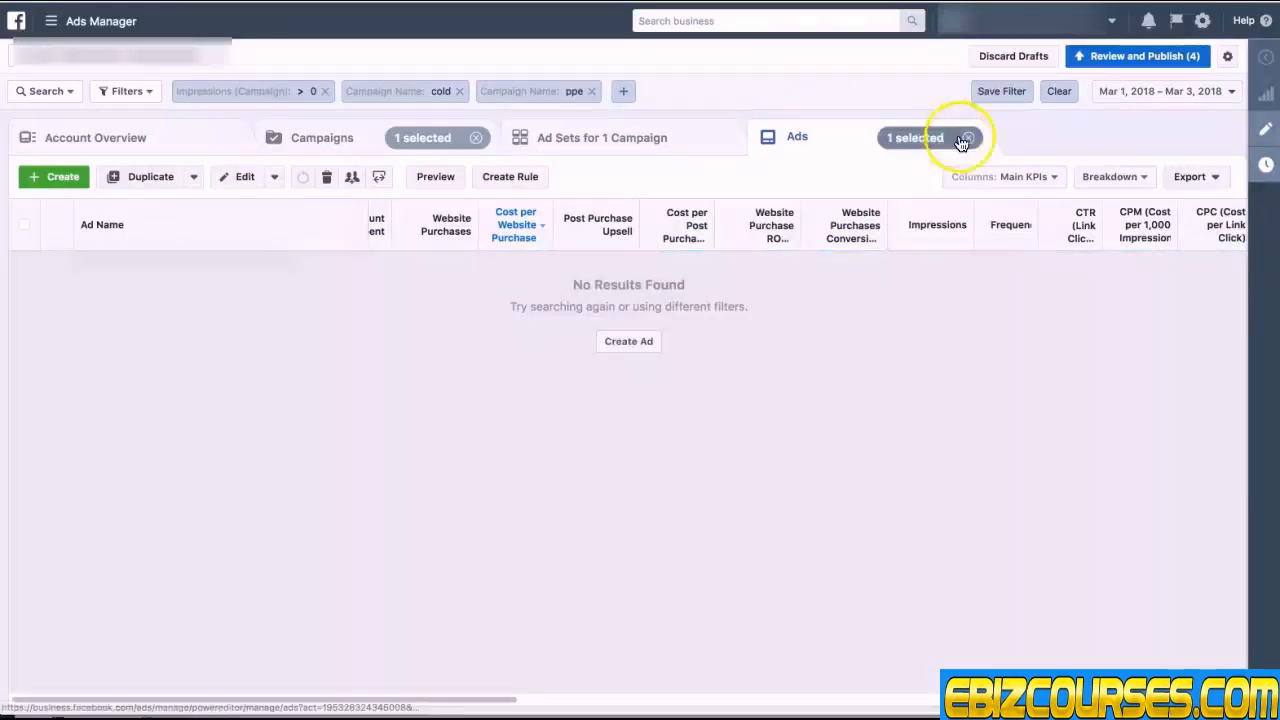
{"action": "left_click", "coordinate": [479, 139]}
{"action": "left_click", "coordinate": [731, 86]}
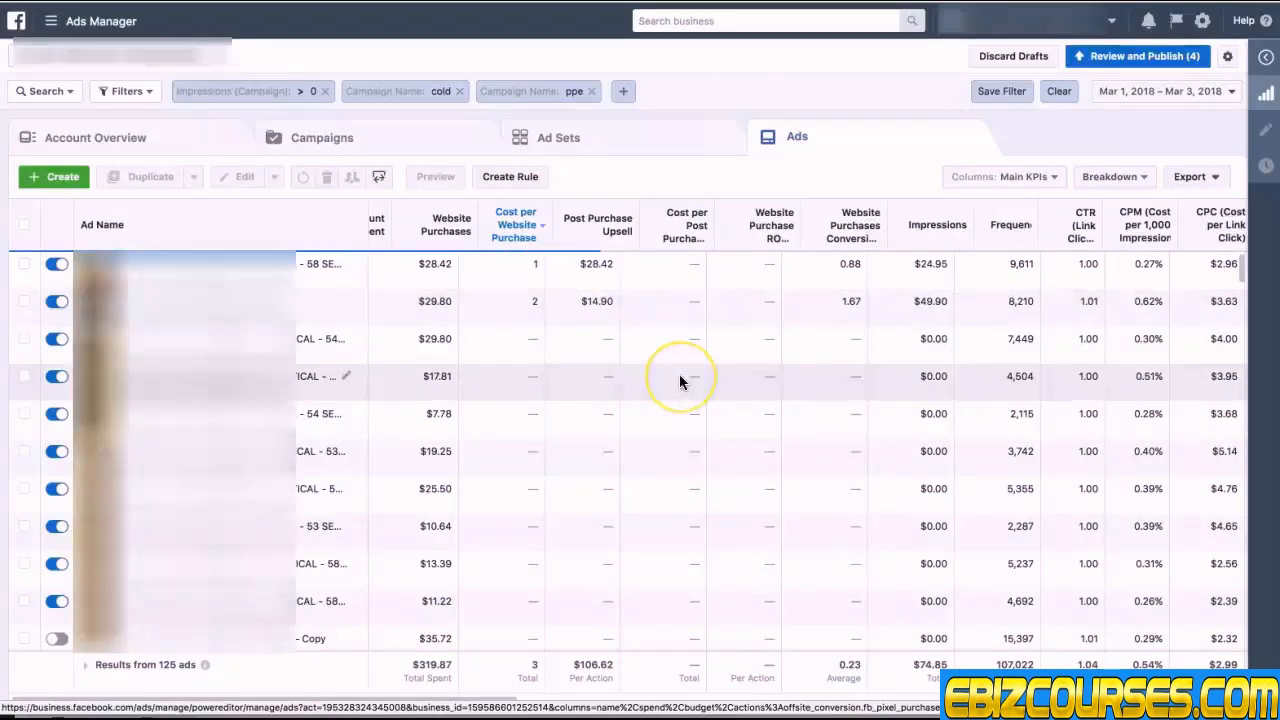
Step: Examine the matching ads and ad sets across their metric columns
{"action": "scroll", "coordinate": [680, 380], "scroll_direction": "right", "scroll_amount": 3}
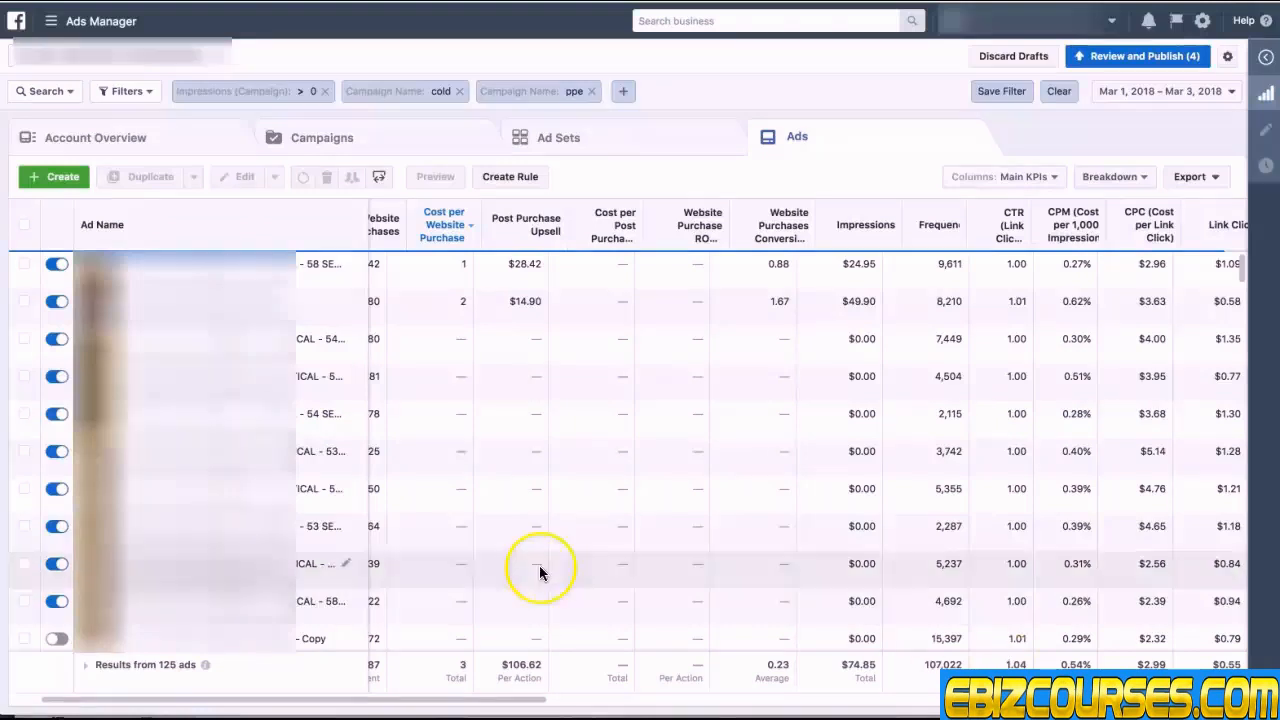
{"action": "left_click", "coordinate": [607, 148]}
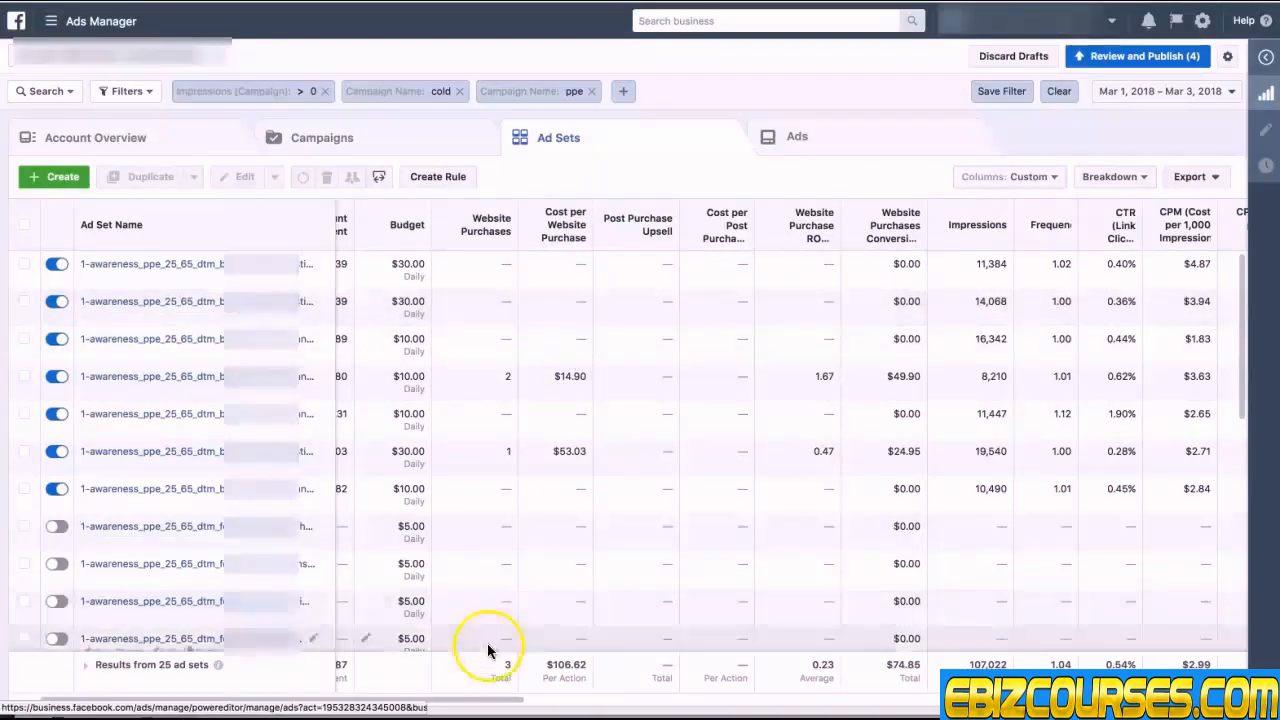
{"action": "left_click", "coordinate": [501, 703]}
{"action": "left_click_drag", "start_coordinate": [501, 703], "coordinate": [414, 700]}
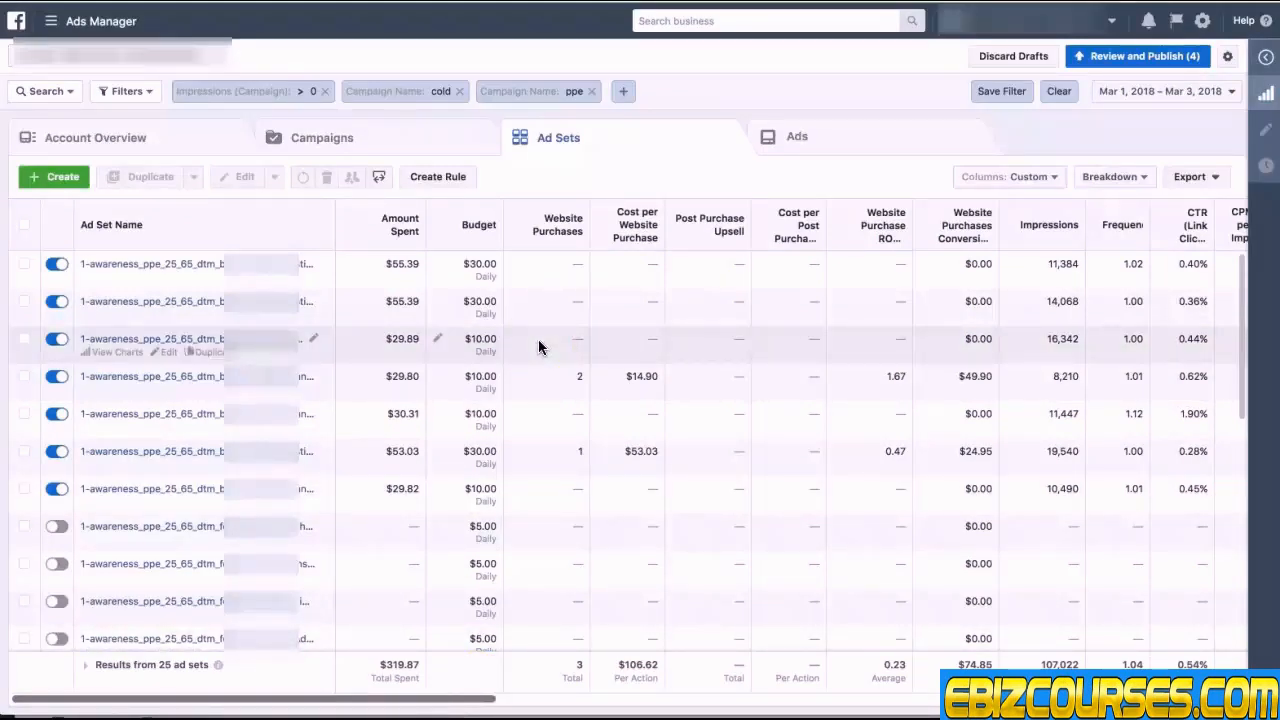
{"action": "left_click", "coordinate": [786, 145]}
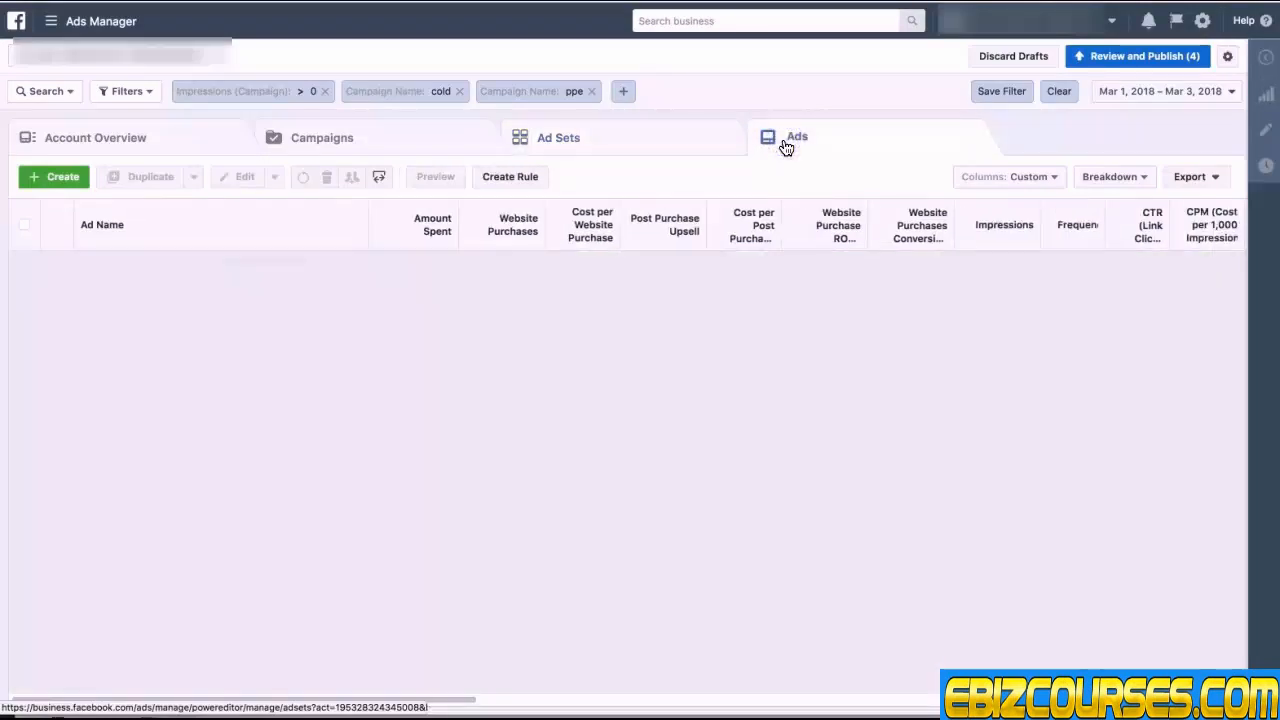
{"action": "left_click", "coordinate": [572, 93]}
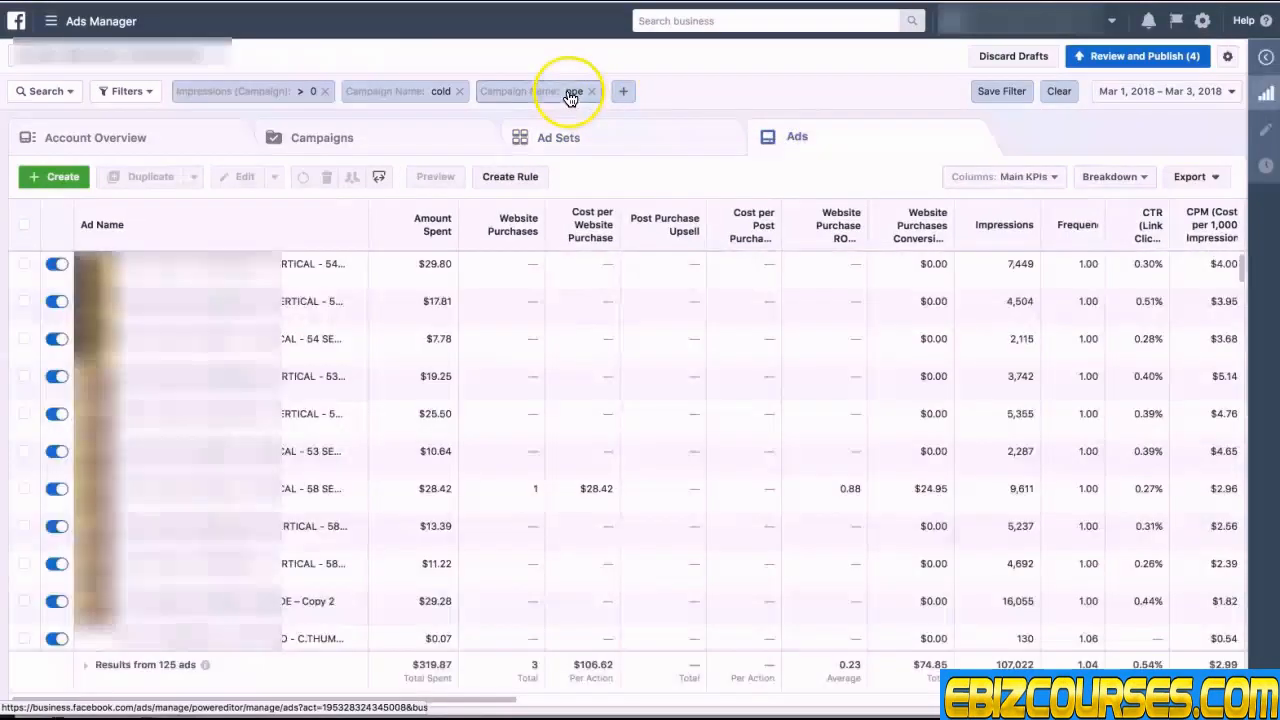
Step: Reapply the saved COLD - WC 2 filter set to the ads table
{"action": "left_click", "coordinate": [120, 91]}
{"action": "left_click", "coordinate": [163, 197]}
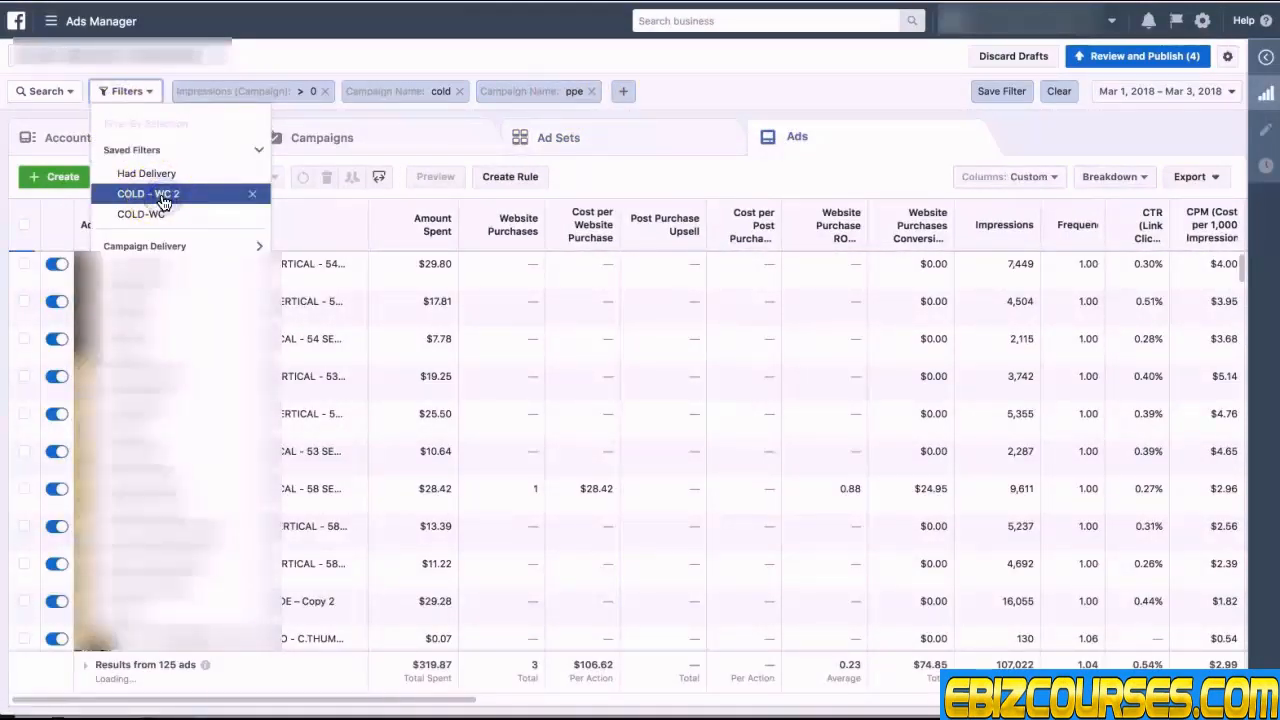
{"action": "left_click", "coordinate": [163, 199]}
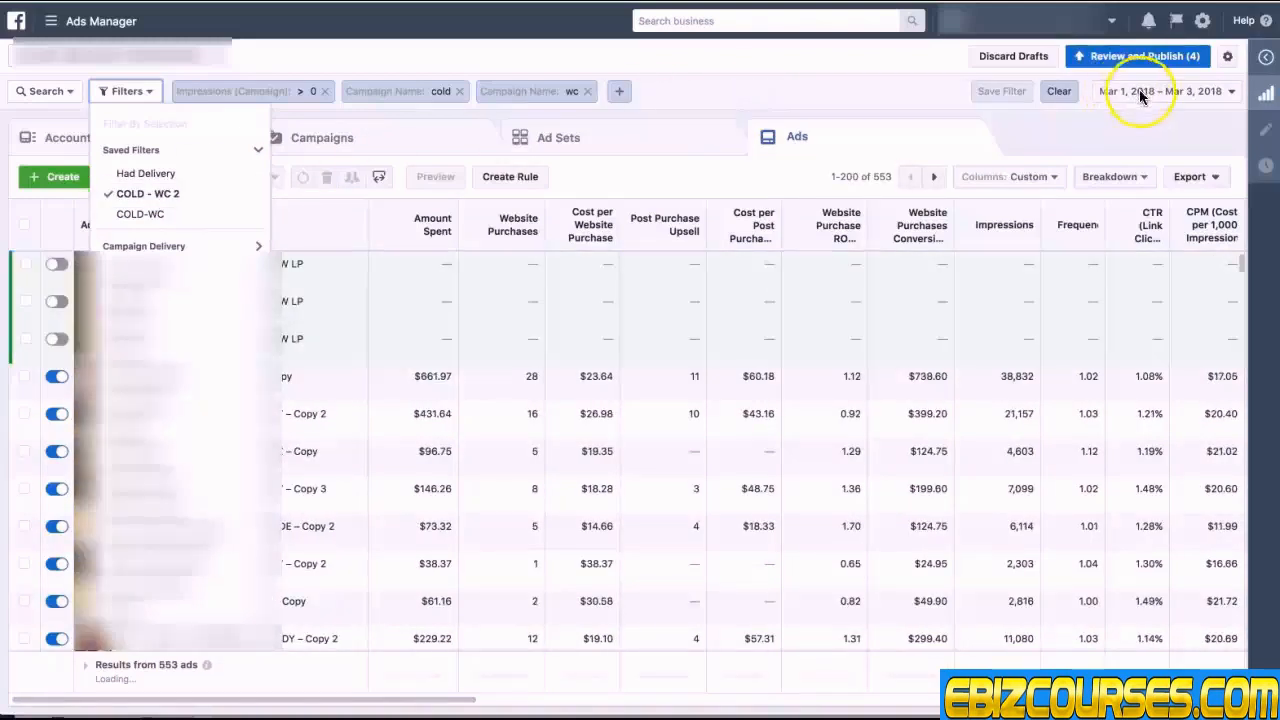
Step: Create a custom report from the filtered ads table
{"action": "left_click", "coordinate": [1155, 89]}
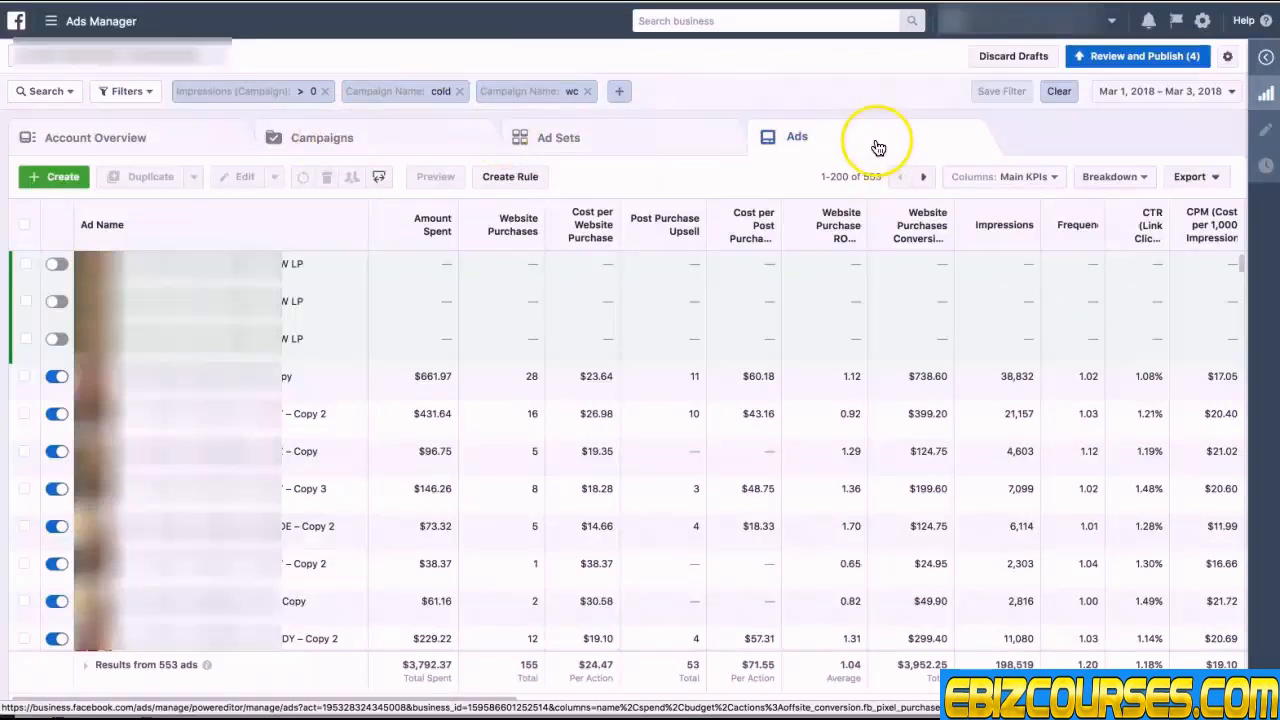
{"action": "left_click", "coordinate": [1211, 182]}
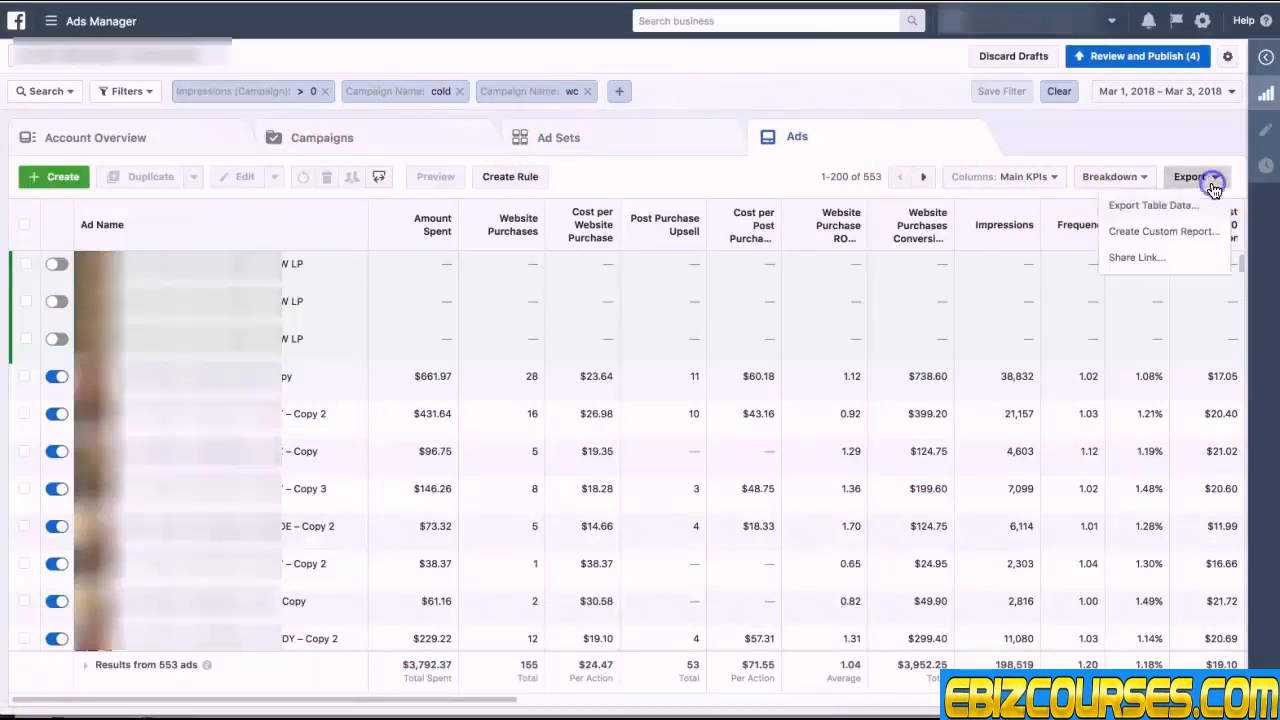
{"action": "left_click", "coordinate": [1166, 236]}
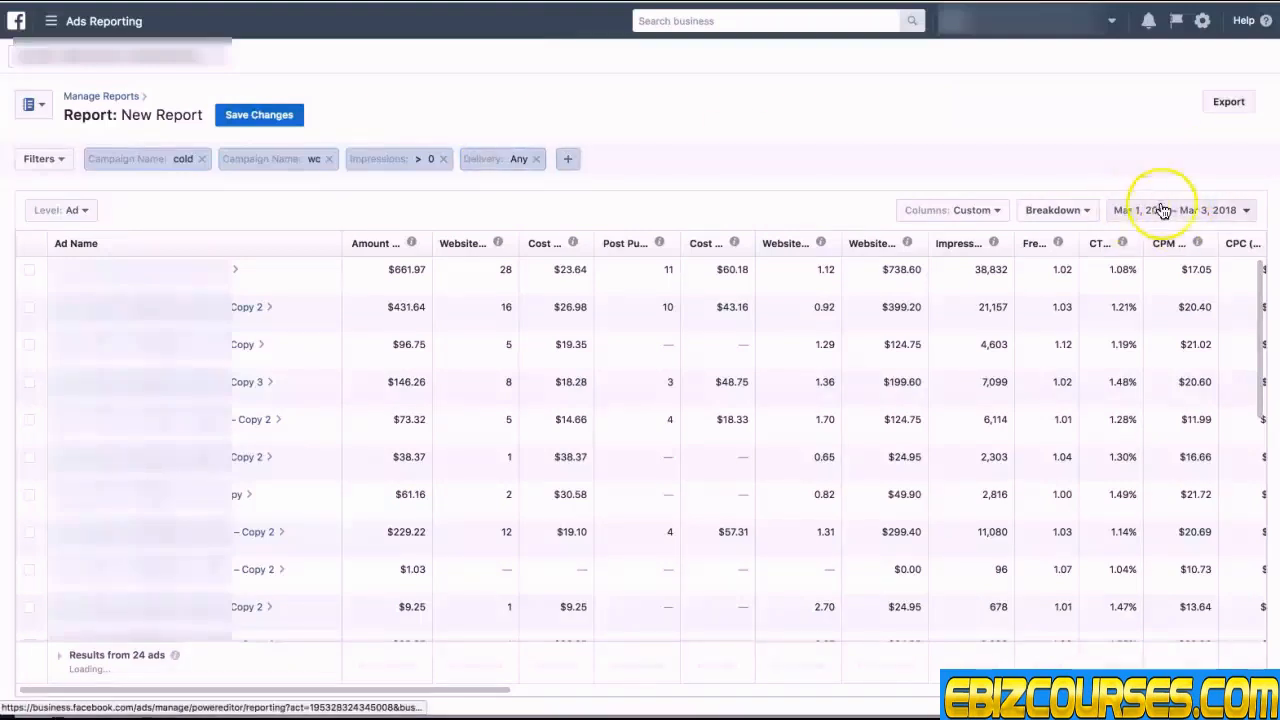
Step: Set the report's columns to Main KPIs and save the report as Ads analysis - COLD-WC
{"action": "left_click", "coordinate": [982, 214]}
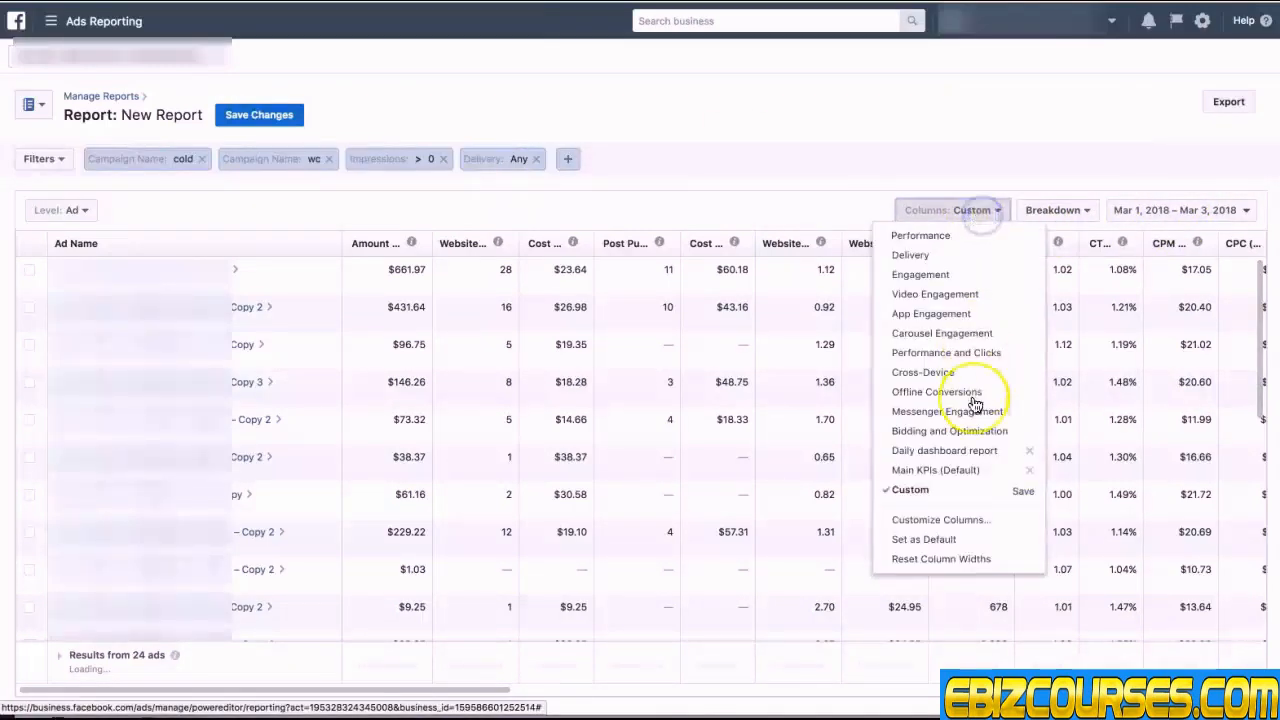
{"action": "left_click", "coordinate": [945, 470]}
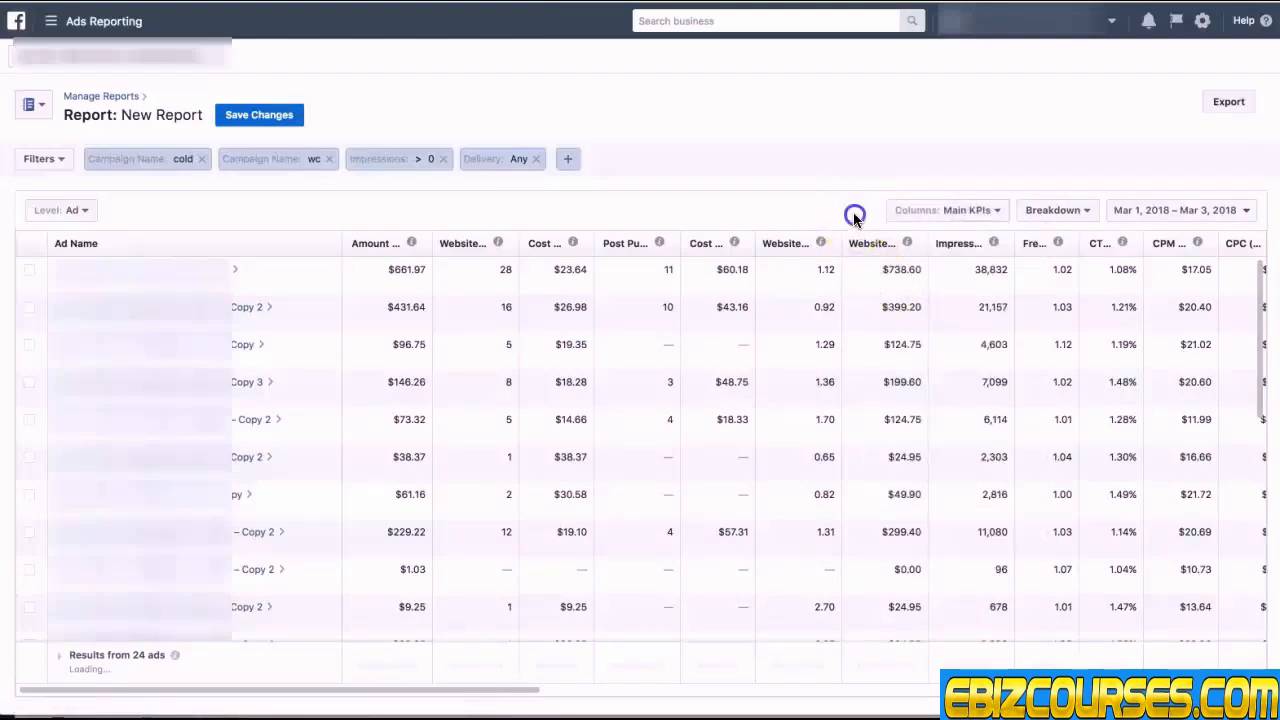
{"action": "left_click", "coordinate": [249, 116]}
{"action": "left_click", "coordinate": [584, 226]}
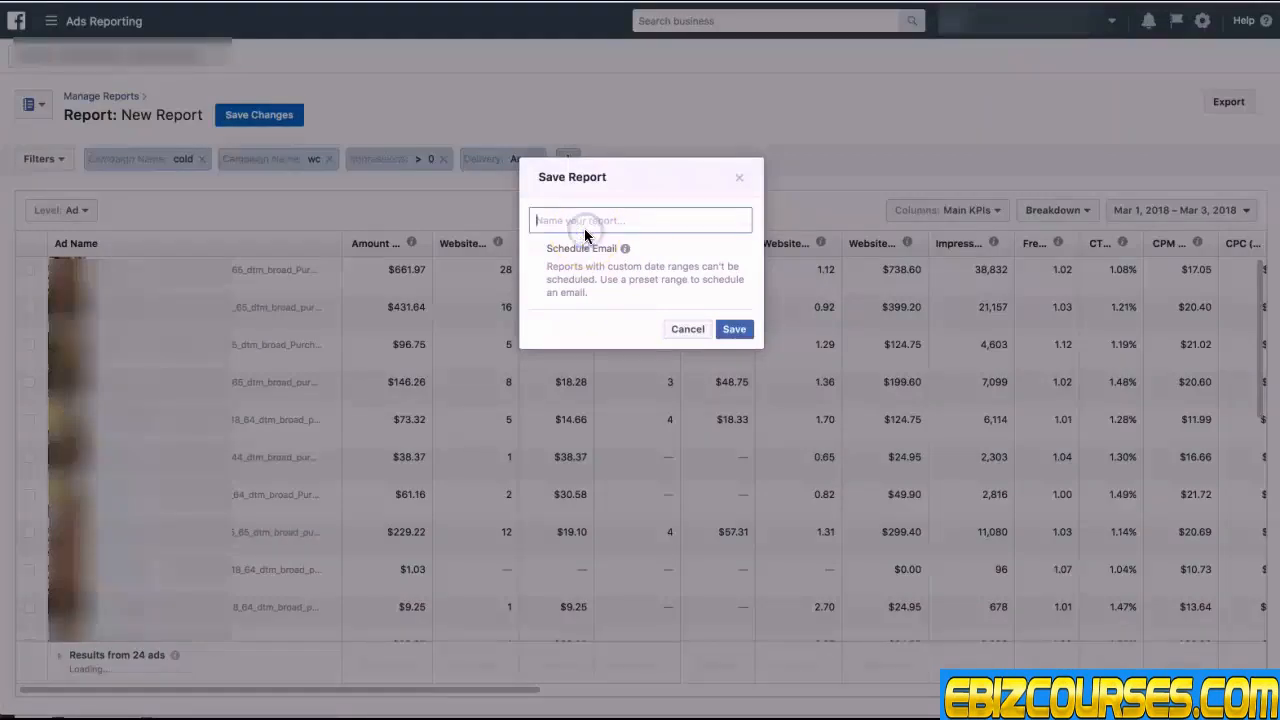
{"action": "type", "text": "Ads analysis - COLD-WC"}
{"action": "left_click", "coordinate": [733, 329]}
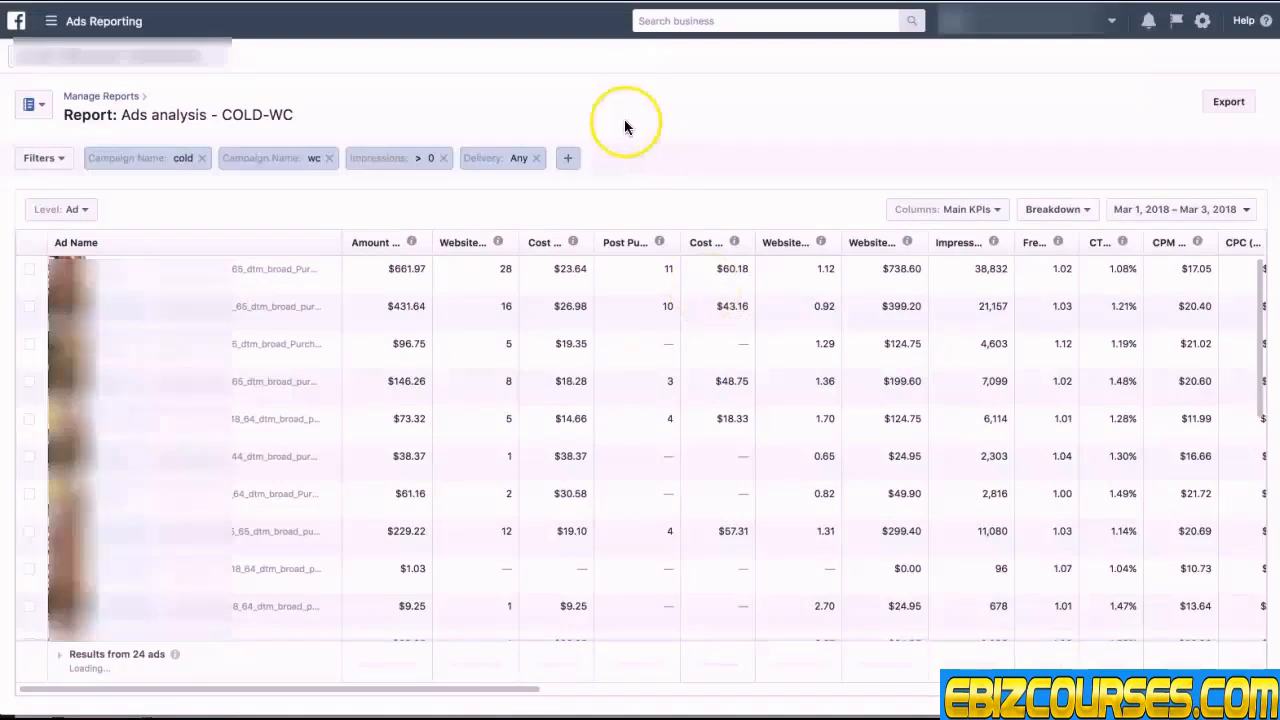
Step: Browse the saved reports list and open the Ads Analysis - COLD - yesterday report
{"action": "left_click", "coordinate": [30, 104]}
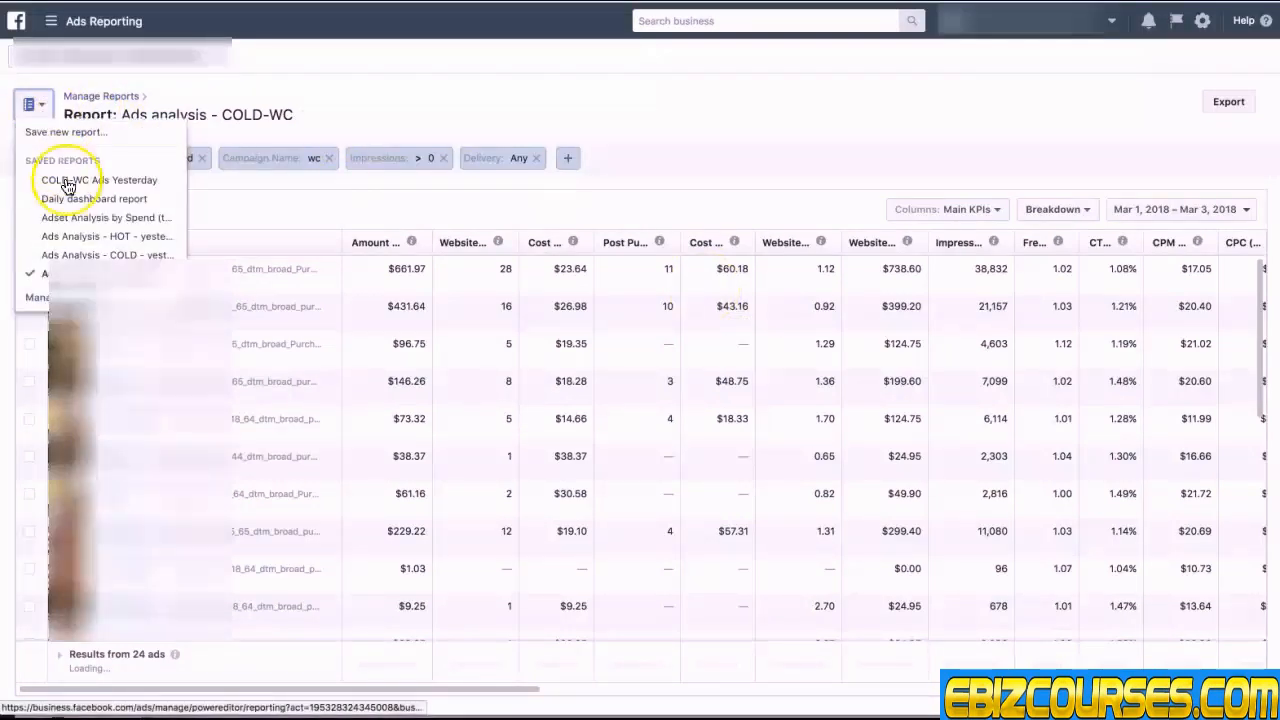
{"action": "left_click", "coordinate": [737, 118]}
{"action": "left_click", "coordinate": [101, 100]}
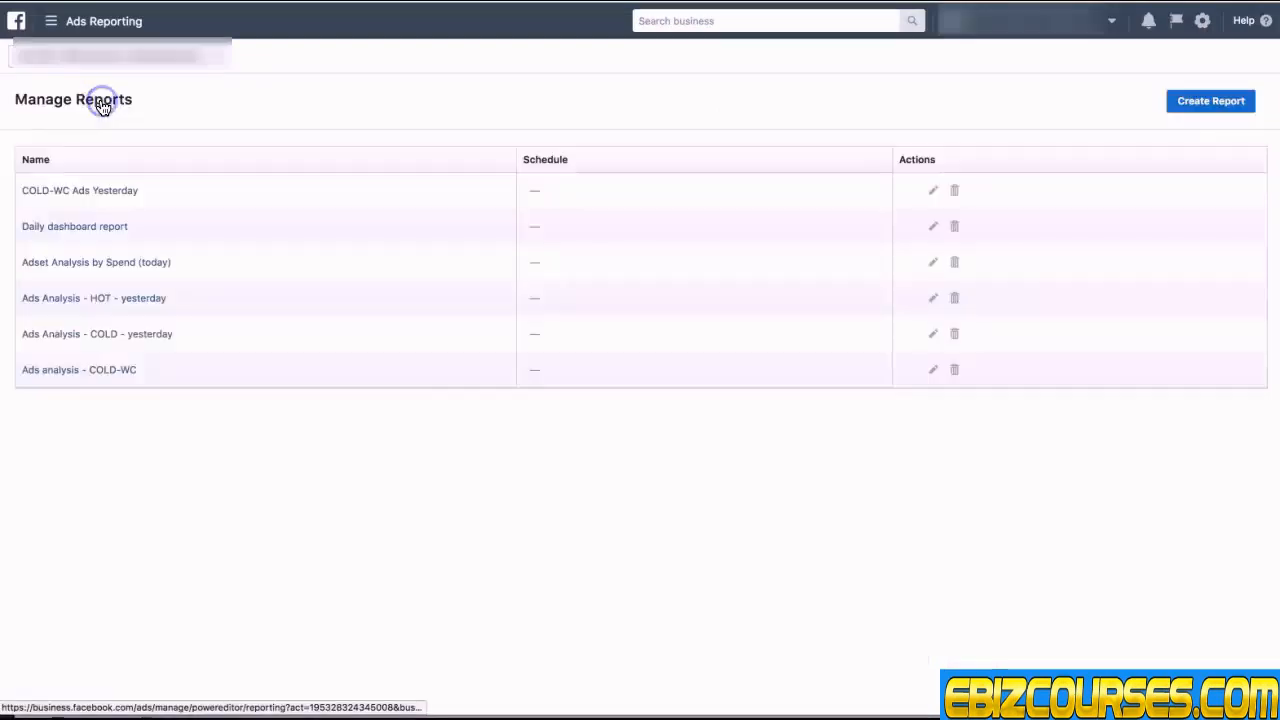
{"action": "left_click", "coordinate": [82, 372]}
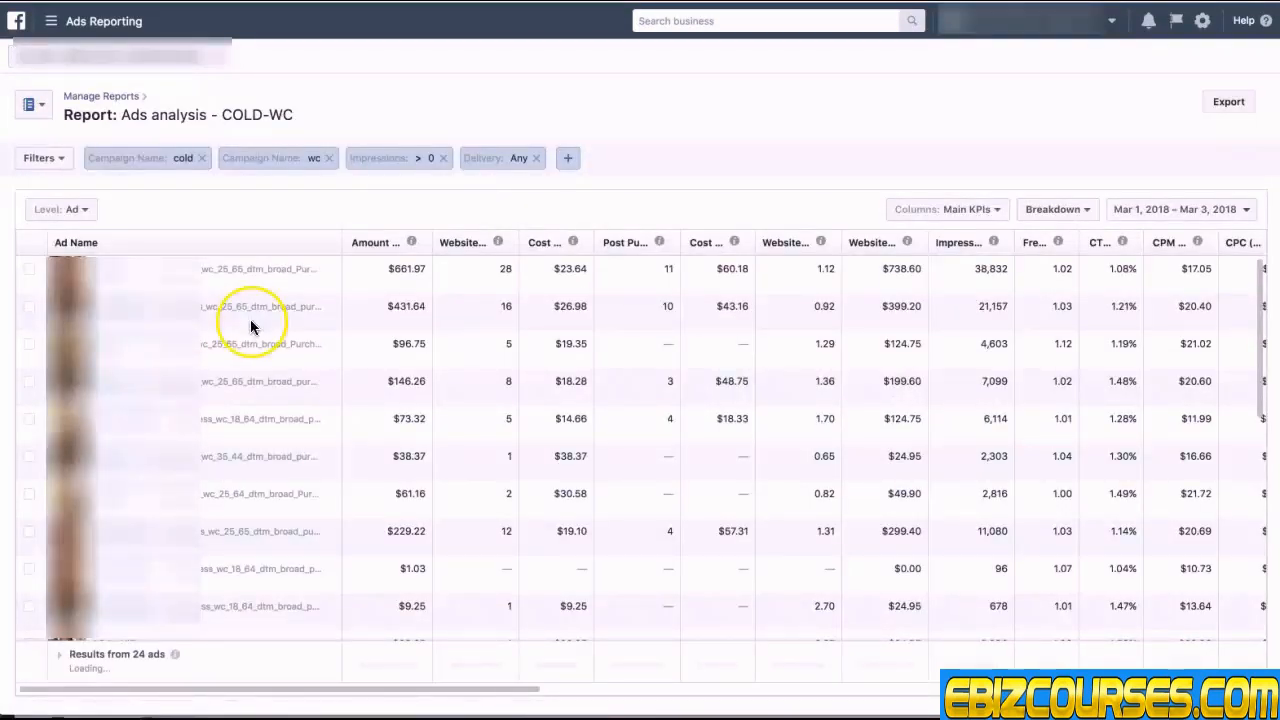
{"action": "left_click", "coordinate": [112, 97]}
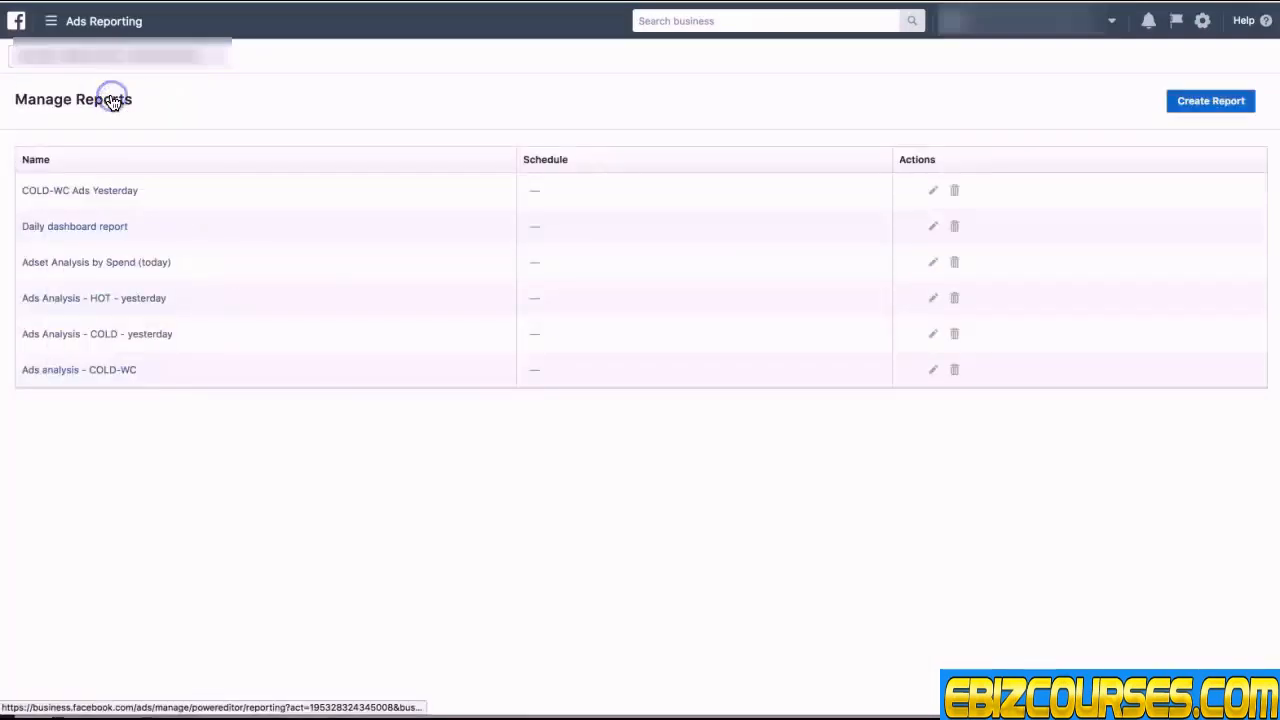
{"action": "left_click", "coordinate": [104, 335]}
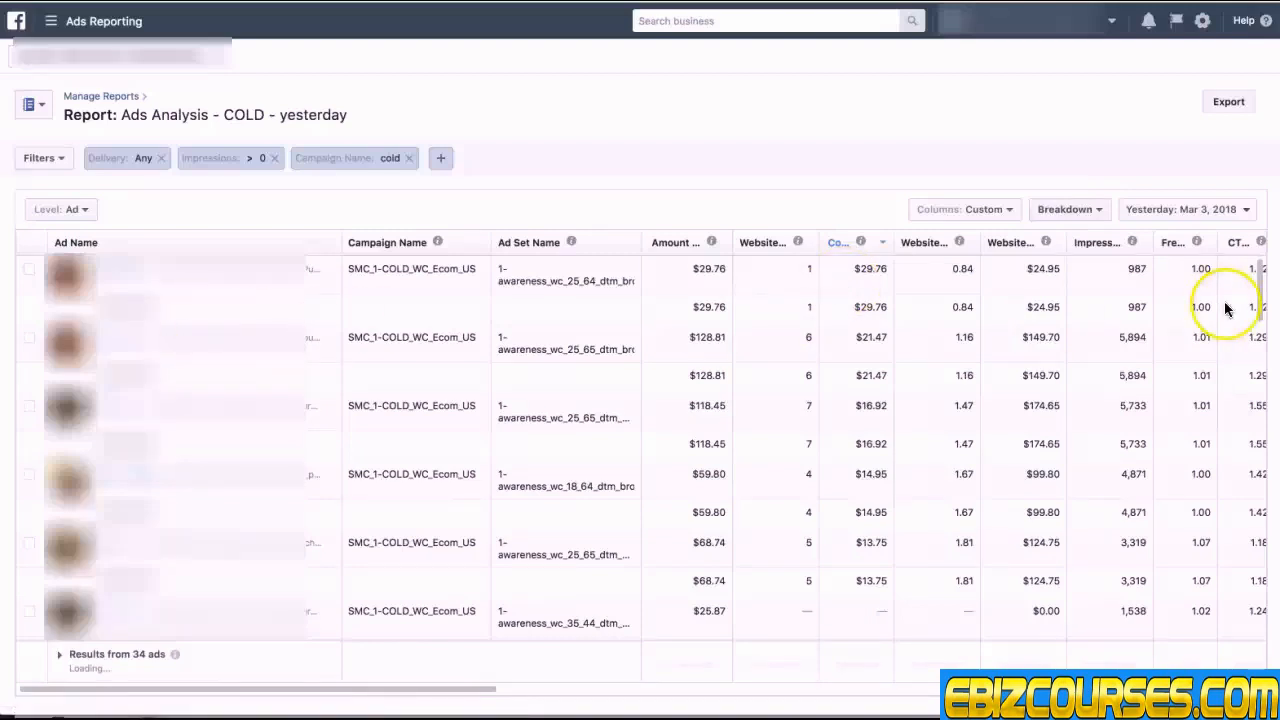
Step: Change the report's date range to start on March 1, 2018 and update it
{"action": "left_click", "coordinate": [1190, 209]}
{"action": "left_click", "coordinate": [976, 289]}
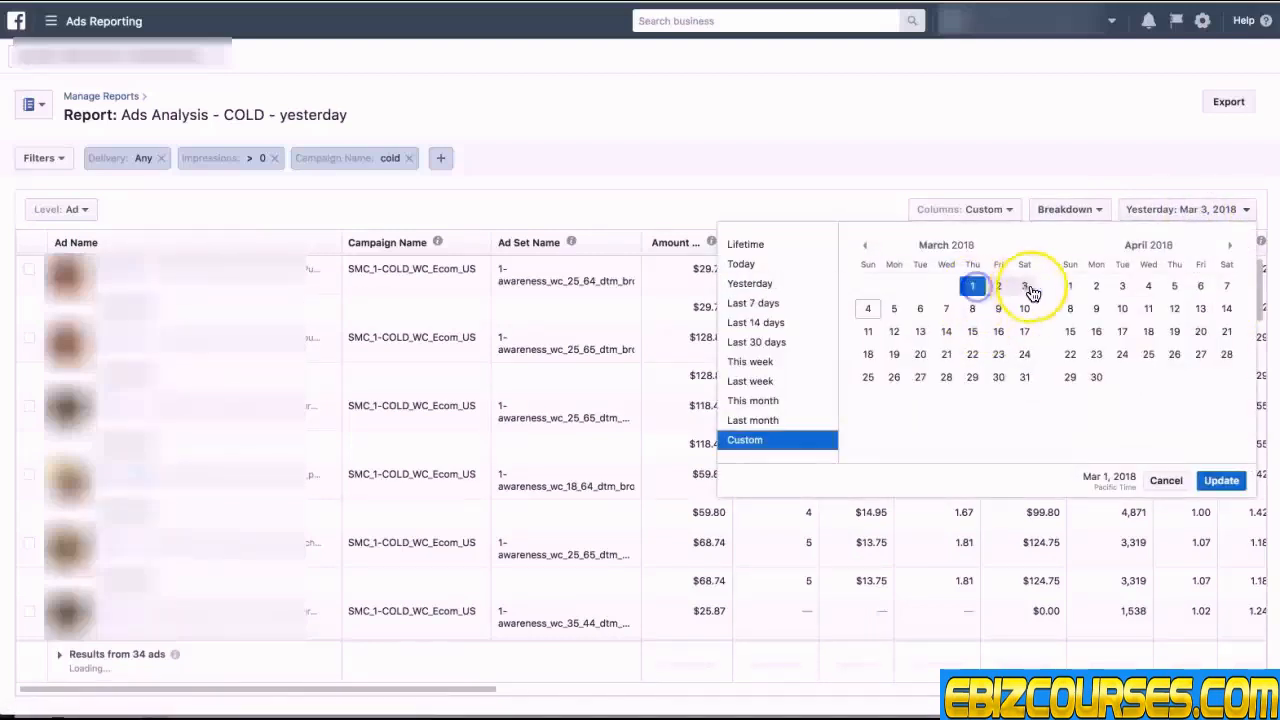
{"action": "left_click", "coordinate": [1221, 480]}
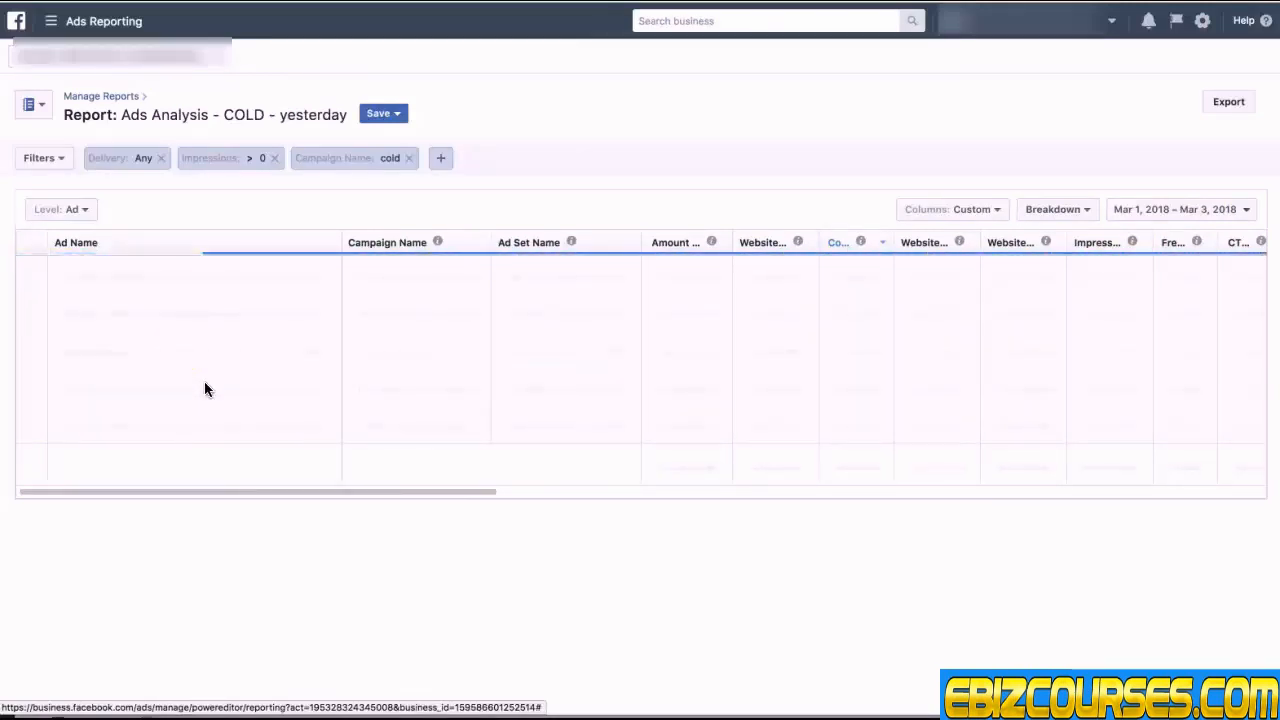
{"action": "left_click", "coordinate": [62, 166]}
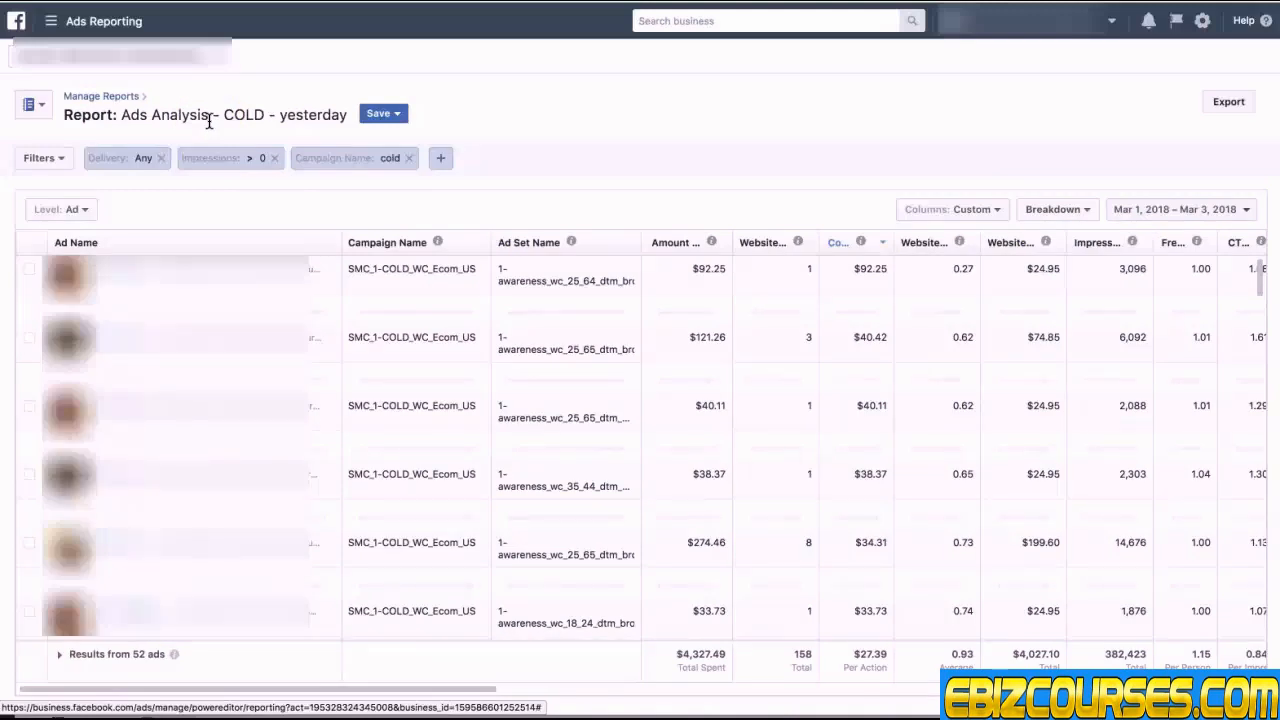
Step: Open the edit dialog of the Ads analysis - COLD-WC report and cancel it
{"action": "left_click", "coordinate": [128, 97]}
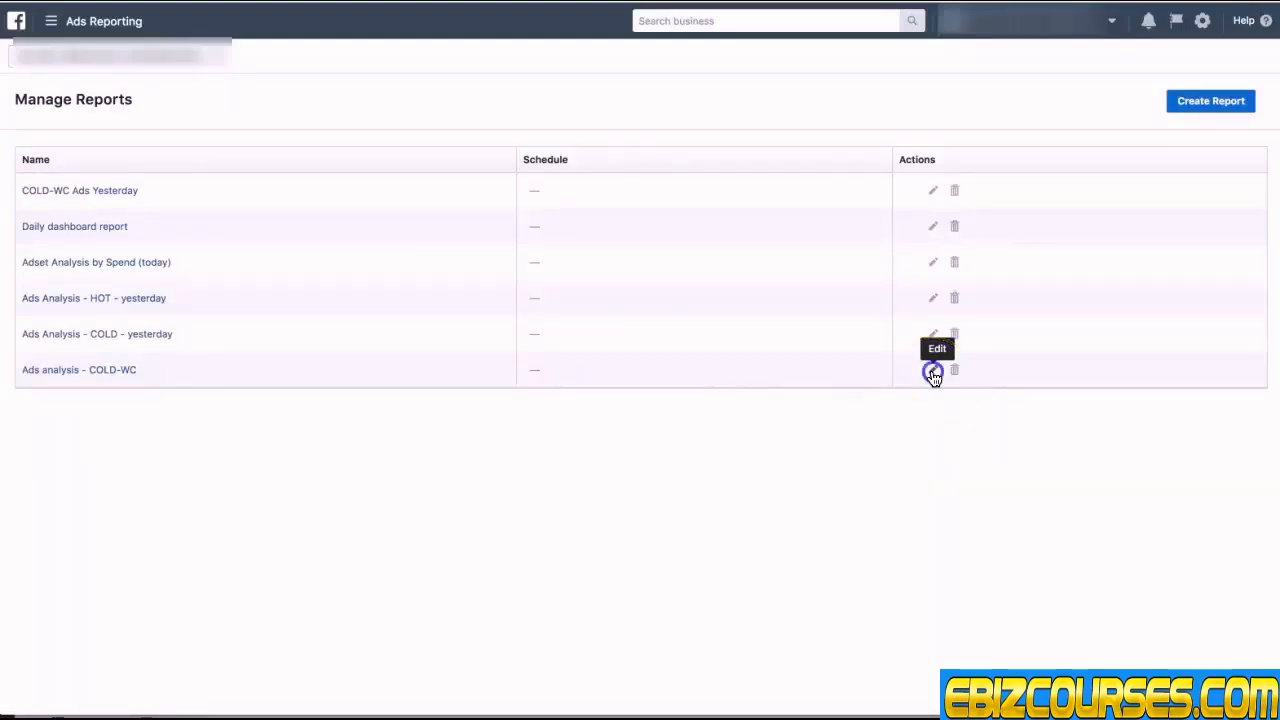
{"action": "left_click", "coordinate": [932, 372]}
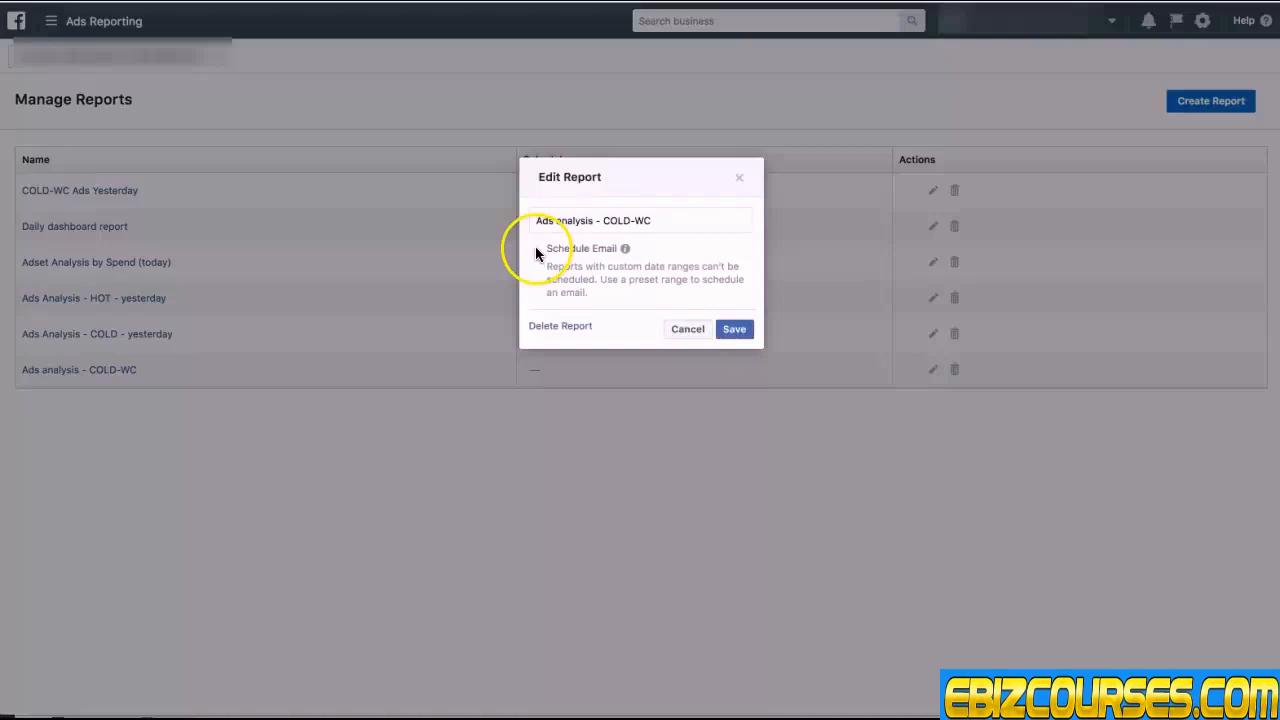
{"action": "left_click", "coordinate": [690, 330]}
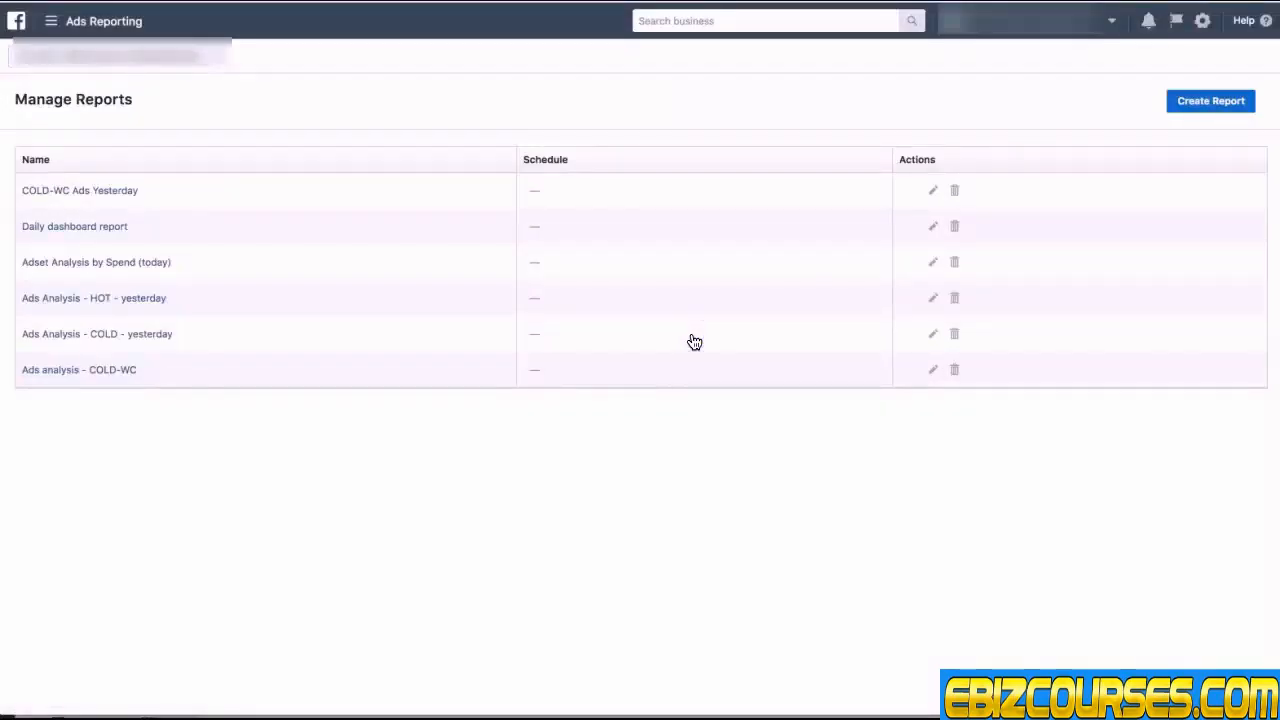